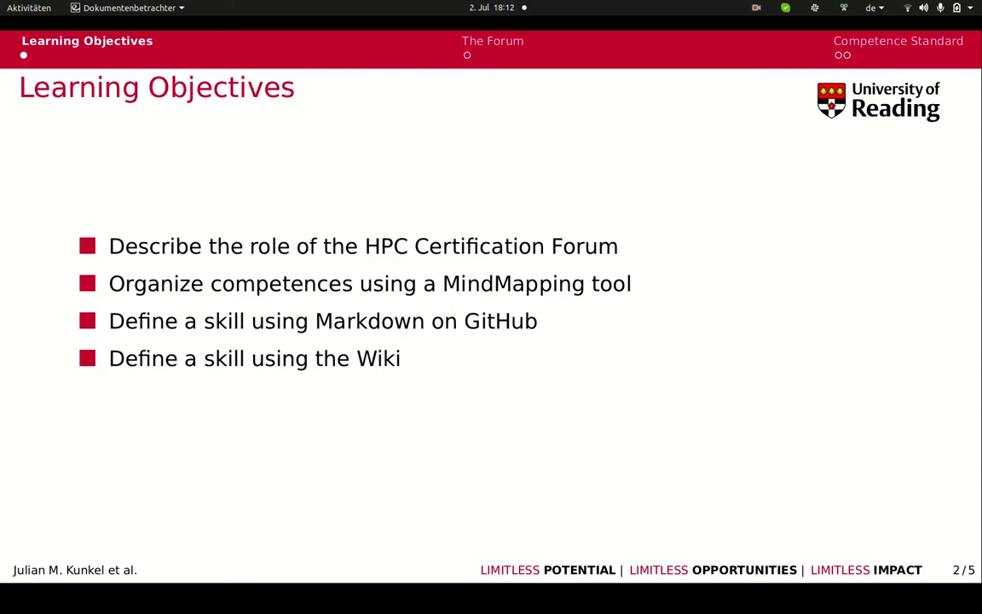
Step: Advance to slide 3 of 5, 'The HPC Certification Forum', listing its three goals
key("Right")
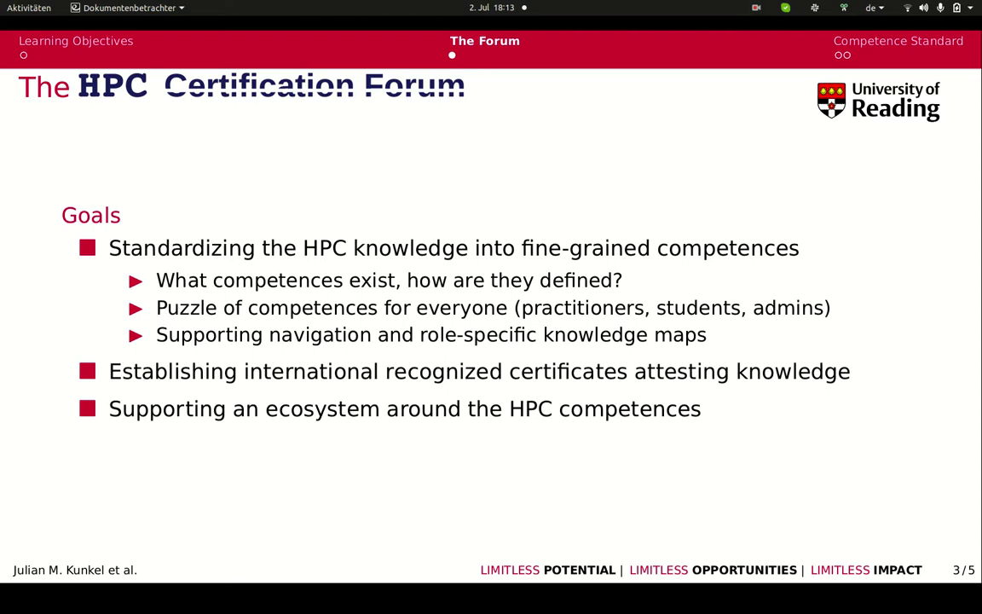
Step: Advance to slide 4 of 5, the Competences Standard skill tree
key("Right")
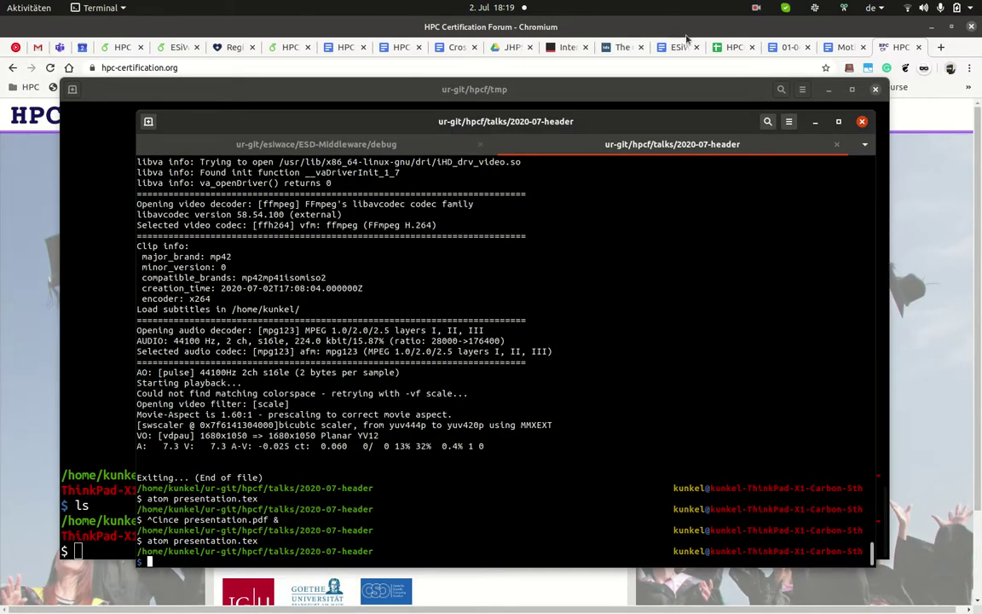
Step: Minimize the terminals and show the hpc-certification.org home page tab in Chromium
left_click(816, 122)
left_click(634, 27)
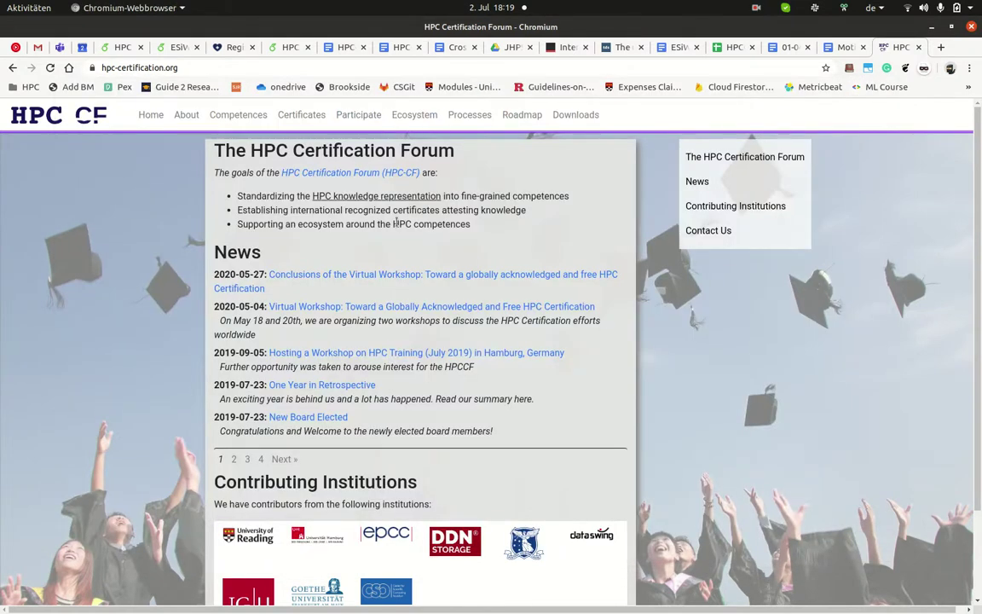
key("super")
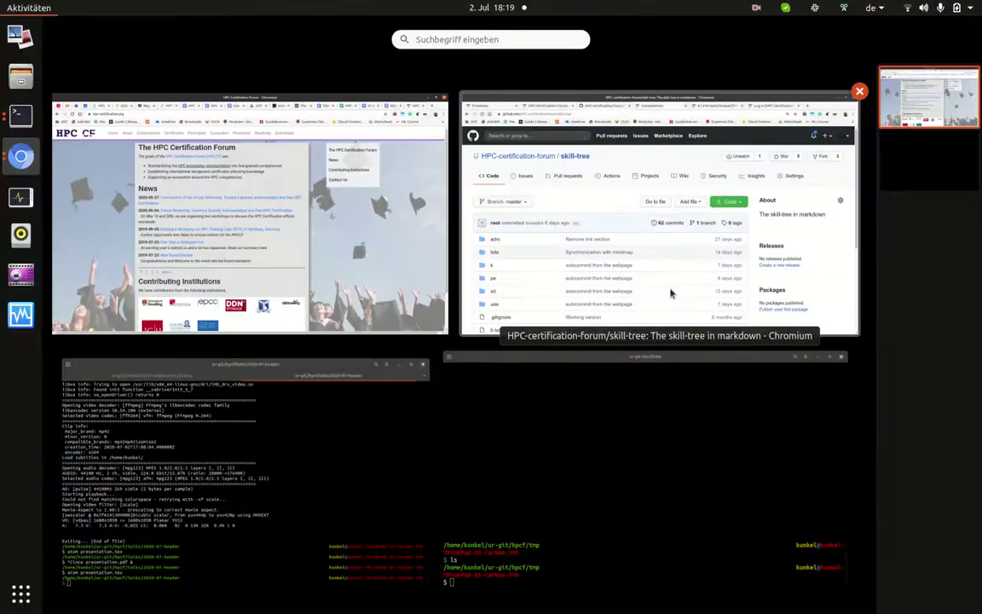
left_click(668, 291)
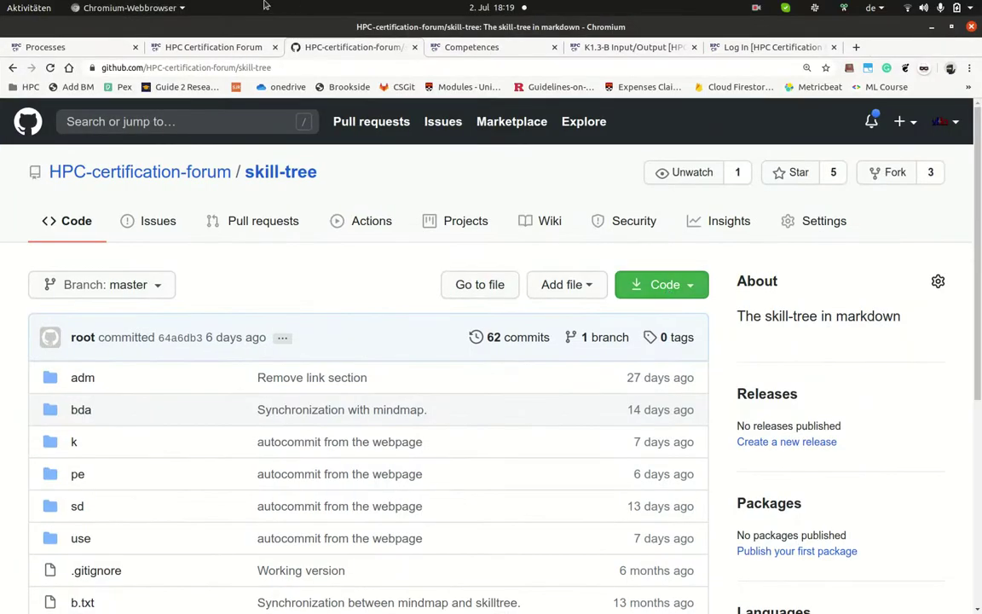
left_click(184, 48)
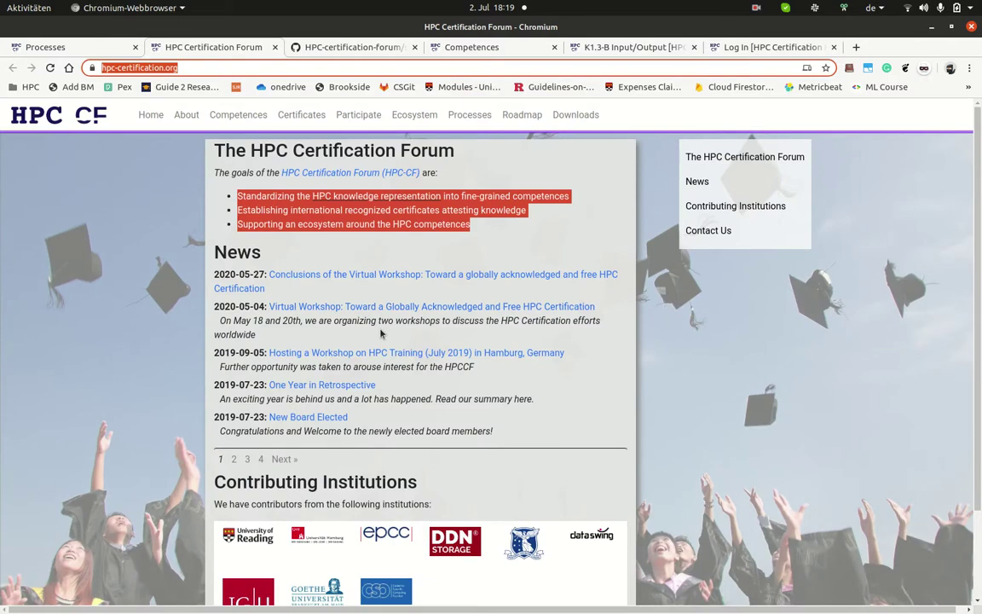
left_click(474, 185)
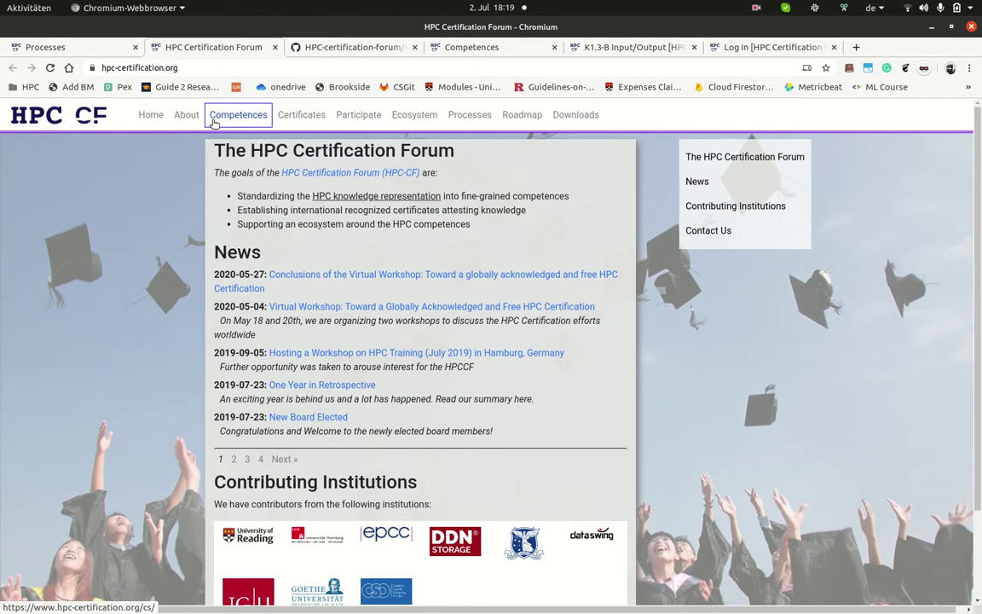
Step: Open Competences, highlight 'Availability' and the GitHub markdown sources line, then go to the skill-tree tab
left_click(213, 119)
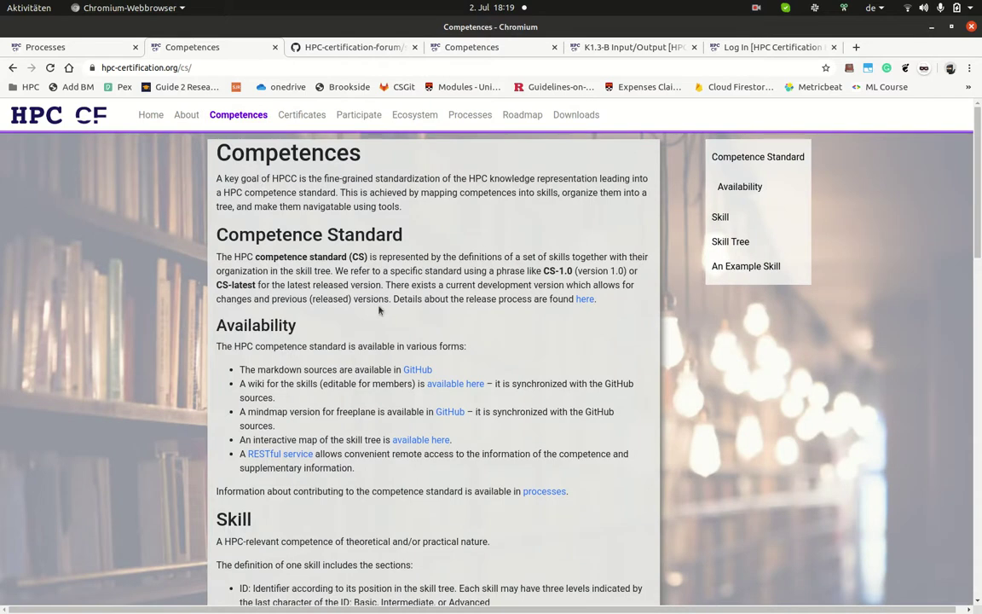
double_click(266, 333)
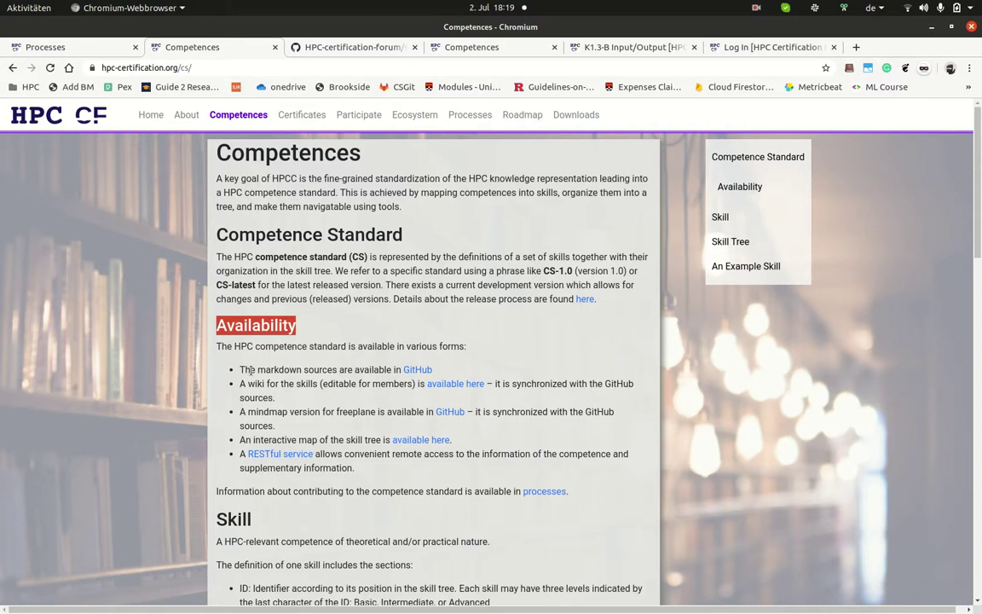
left_click(305, 369)
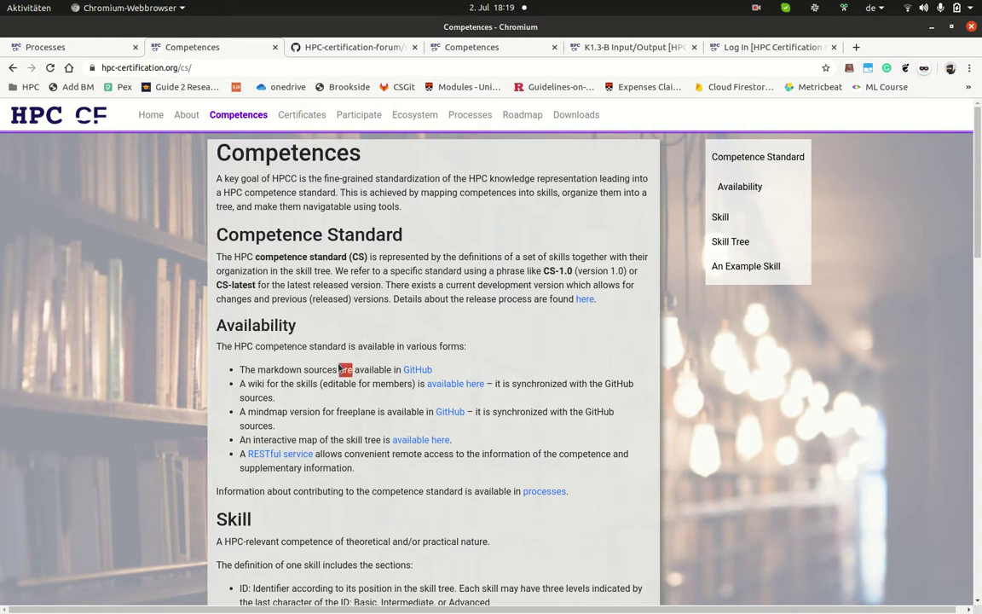
triple_click(400, 369)
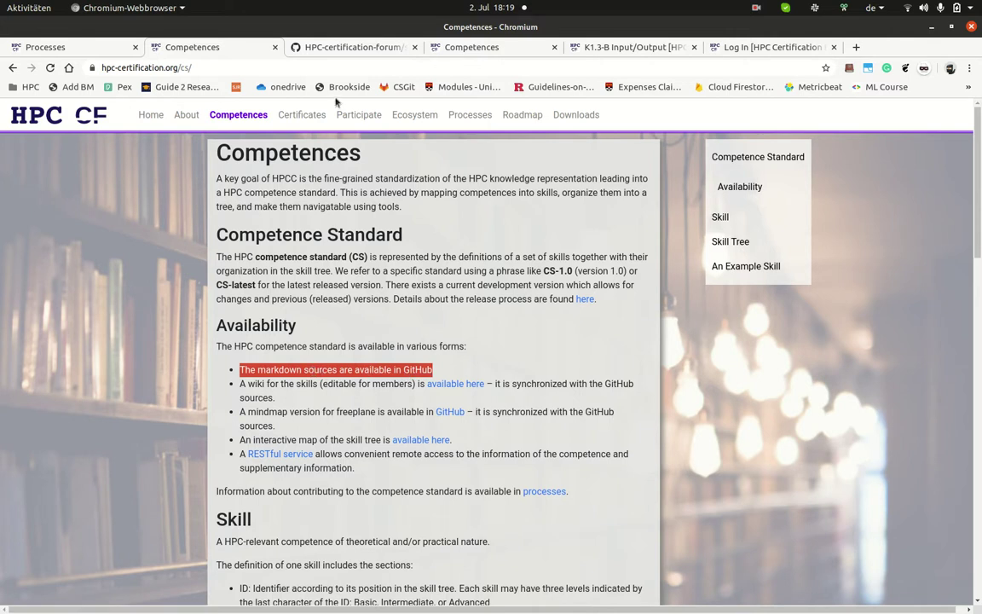
left_click(314, 47)
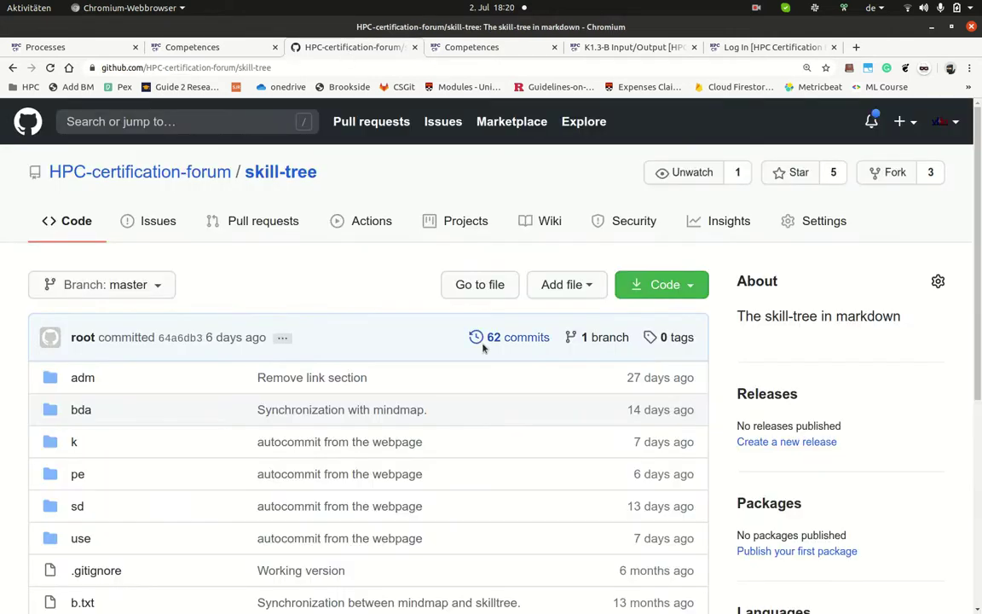
Step: Browse the skill-tree repository into use/1/1 and open b.txt
scroll(469, 452, "down", 1)
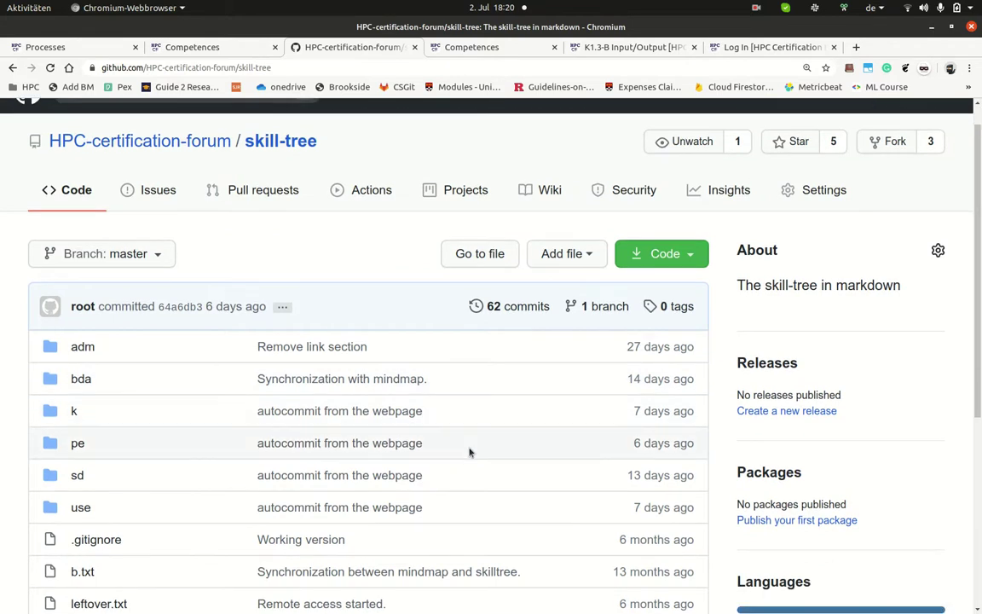
scroll(469, 452, "down", 2)
scroll(417, 381, "down", 1)
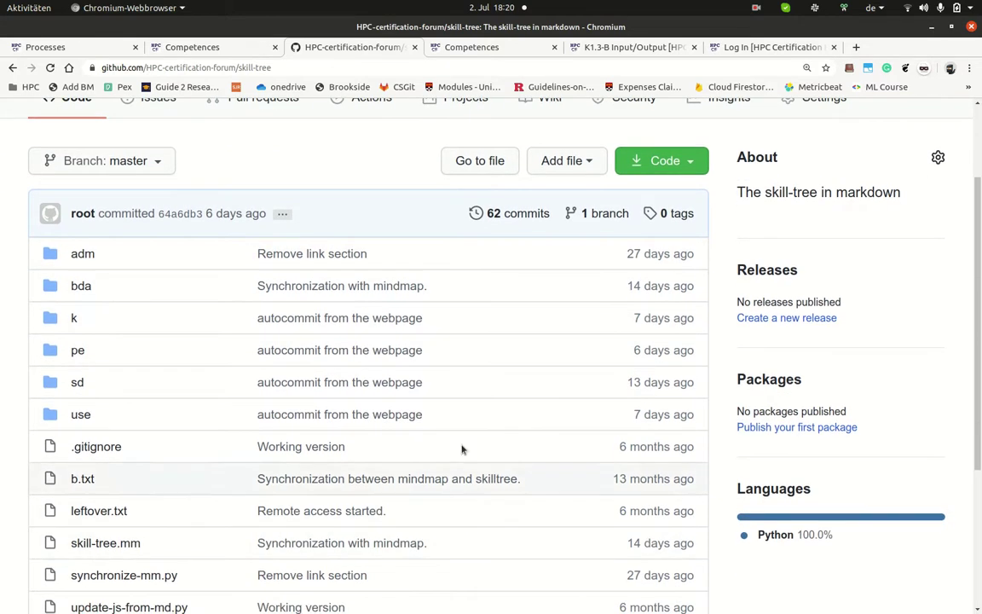
scroll(247, 409, "up", 1)
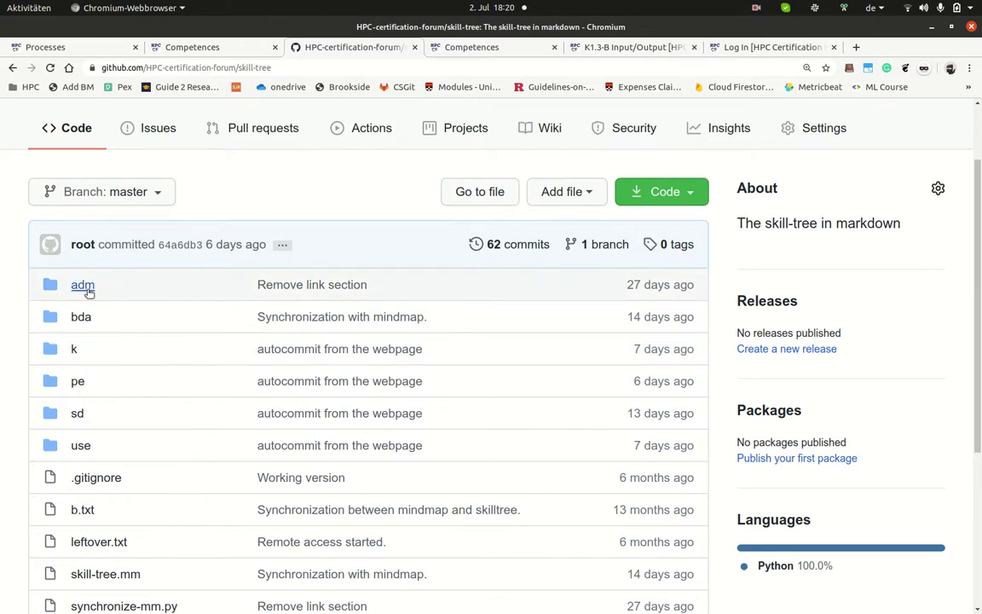
scroll(88, 368, "up", 2)
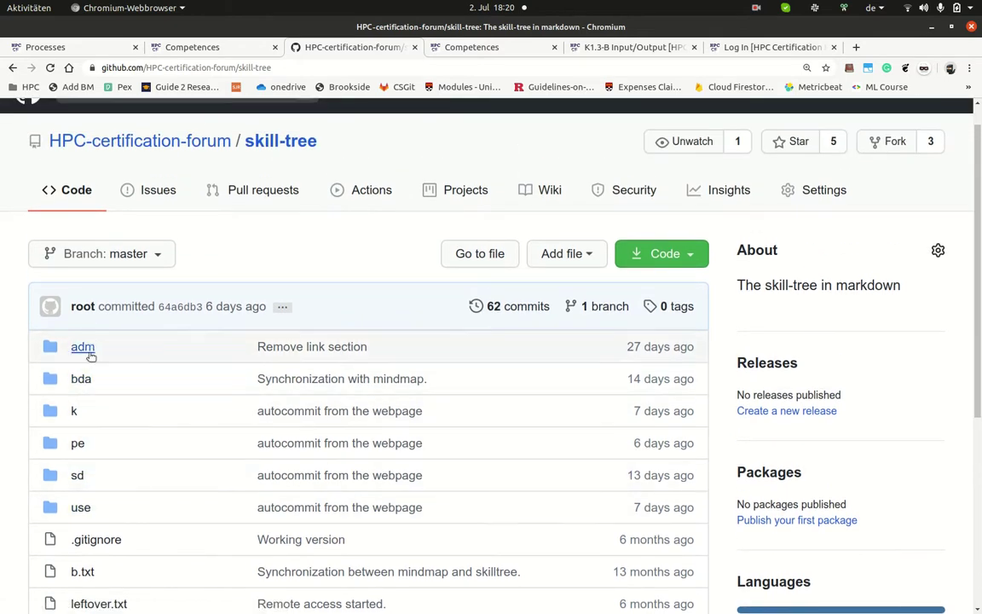
left_click(92, 507)
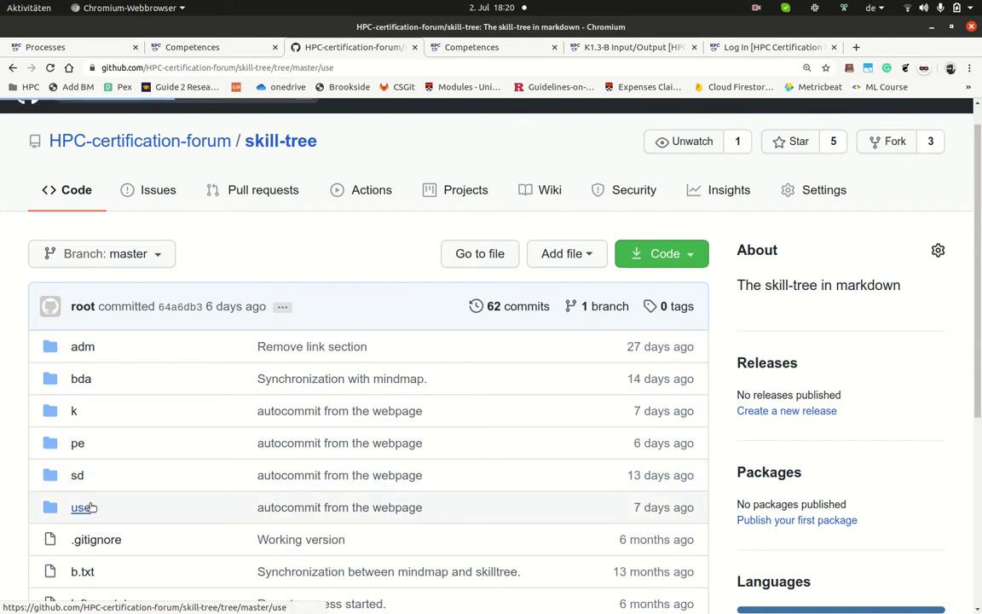
scroll(77, 384, "down", 2)
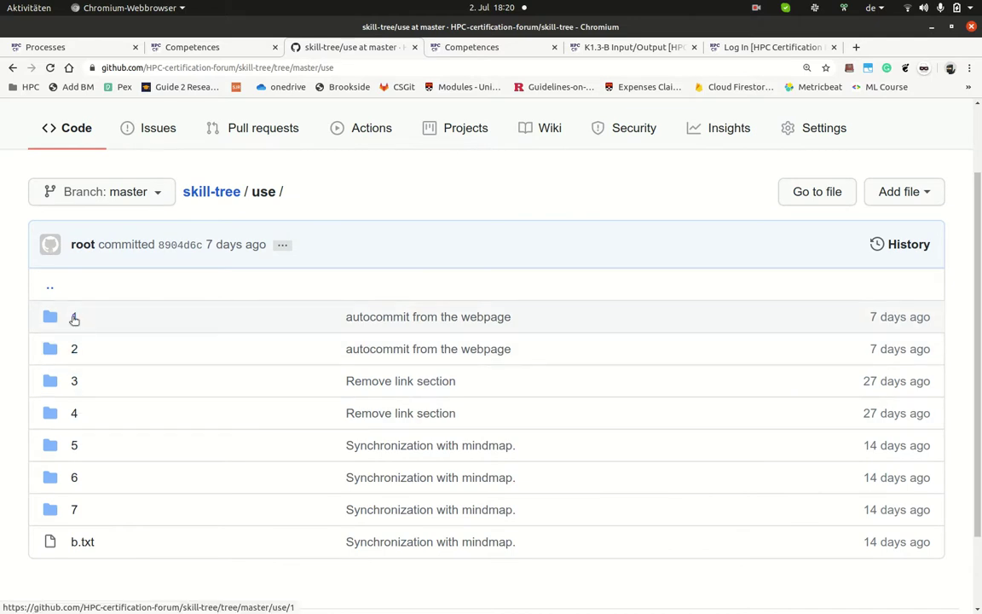
left_click(74, 318)
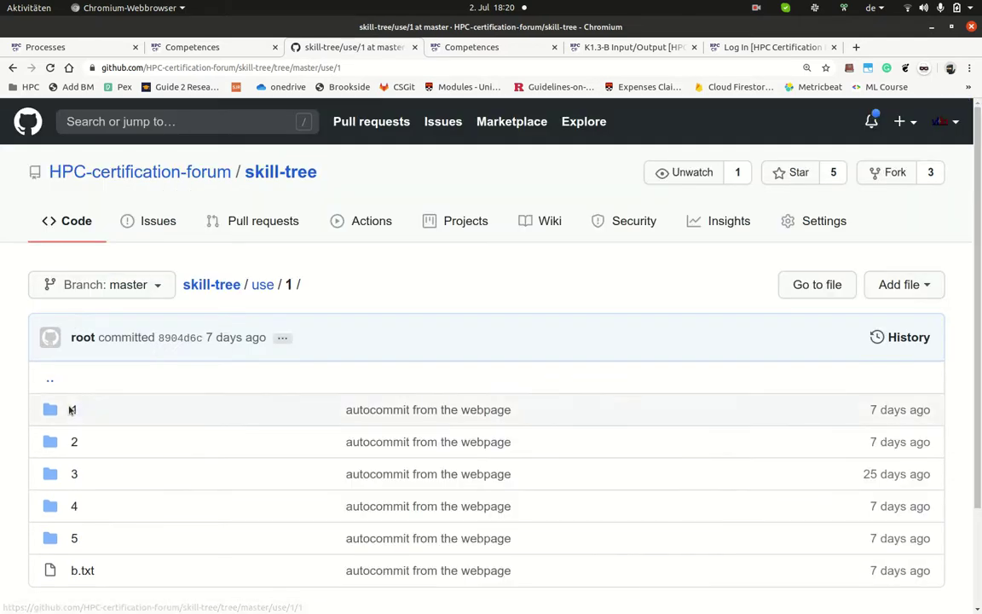
left_click(72, 410)
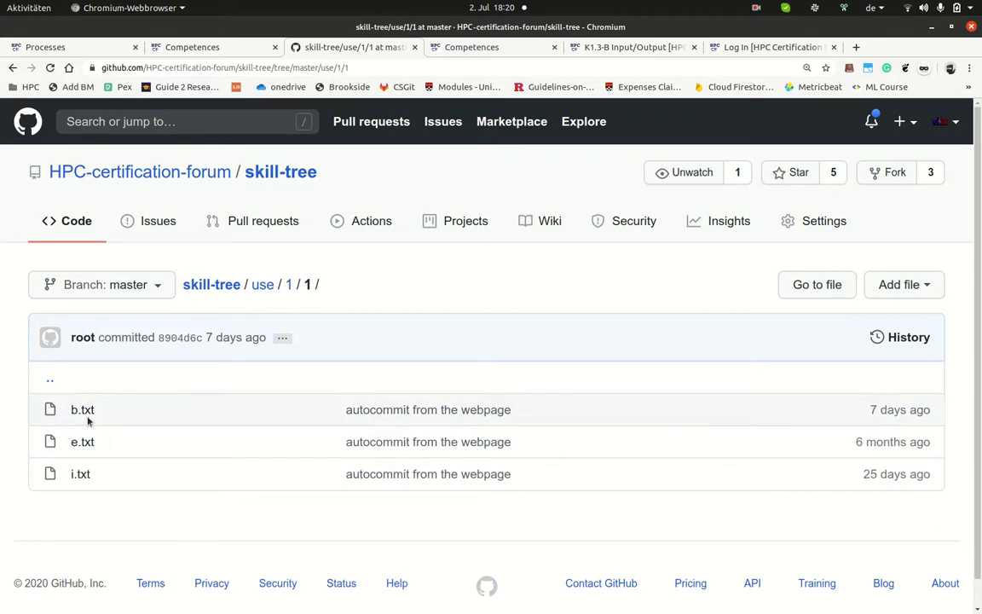
left_click(89, 416)
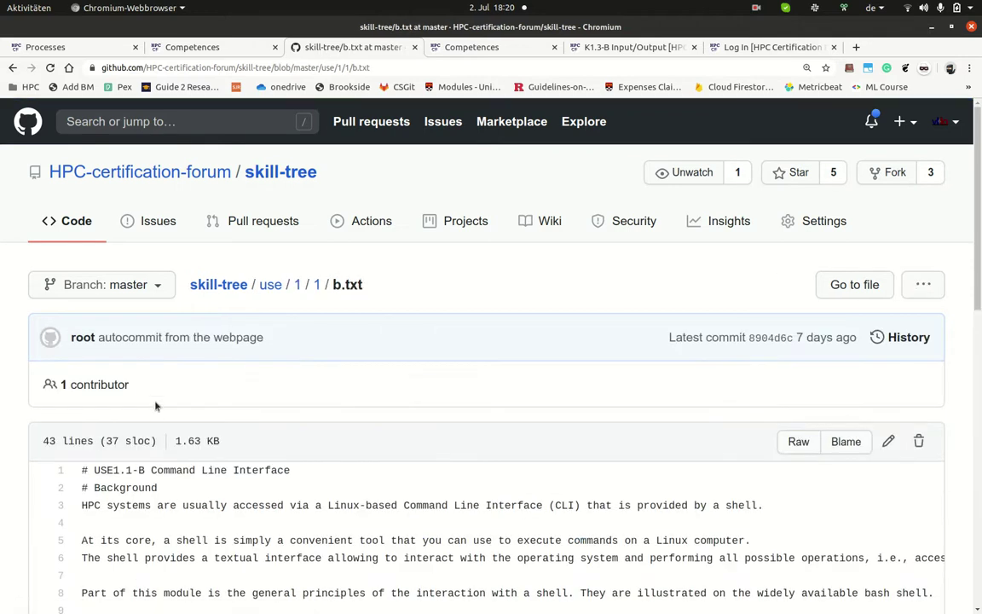
Step: Read through b.txt, highlighting the USE1.1-B title and its Aim, Outcomes and Subskills headings
scroll(156, 407, "down", 3)
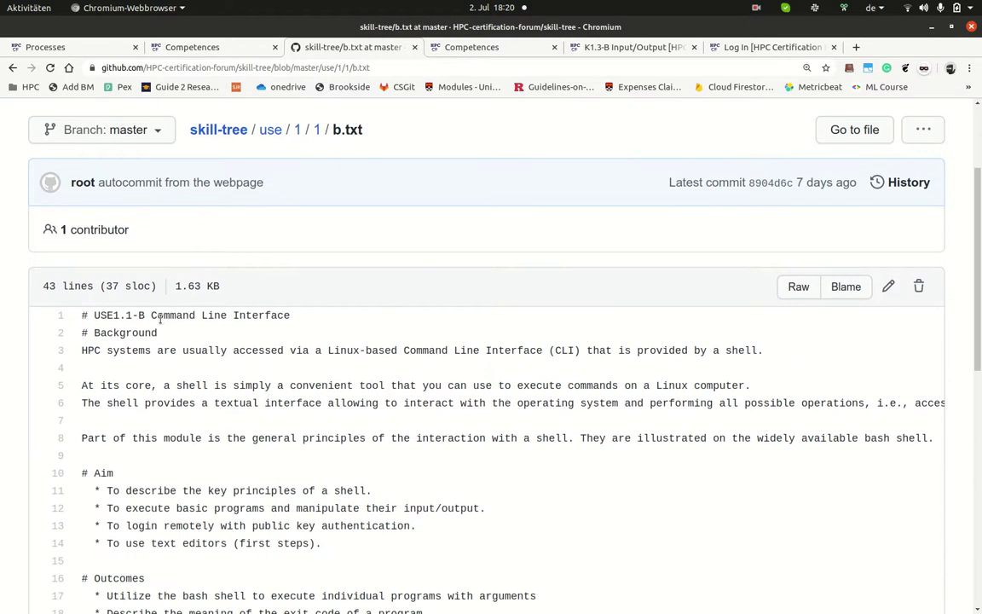
scroll(173, 358, "down", 1)
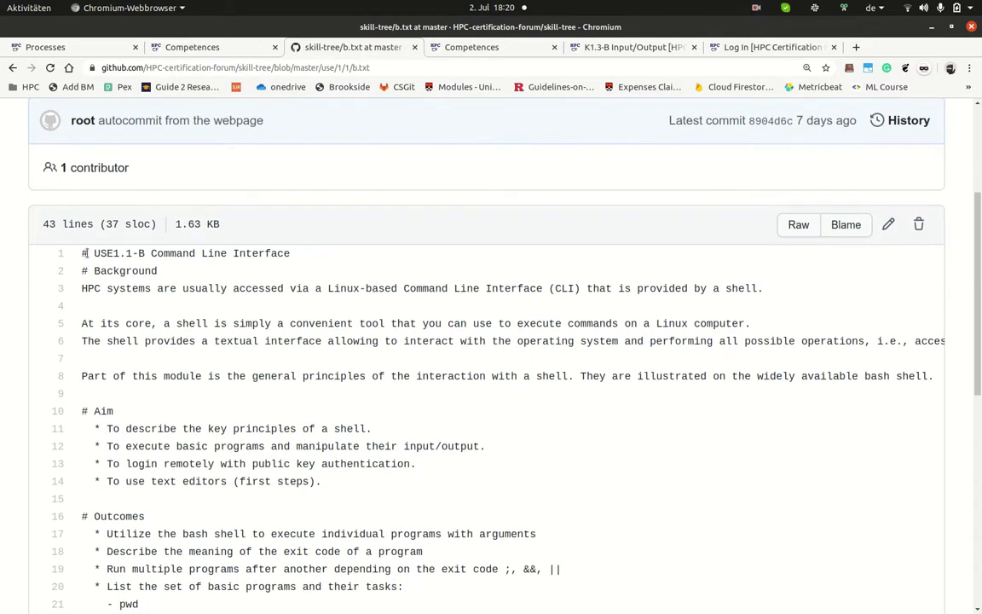
left_click_drag(144, 270, 81, 270)
triple_click(121, 252)
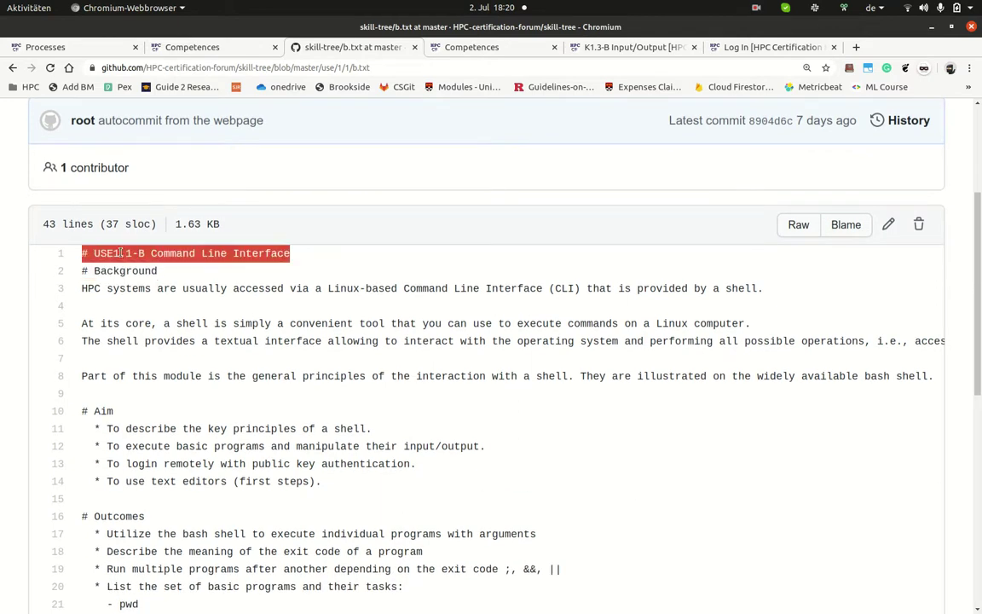
triple_click(101, 411)
scroll(107, 418, "down", 2)
double_click(110, 424)
scroll(110, 423, "down", 6)
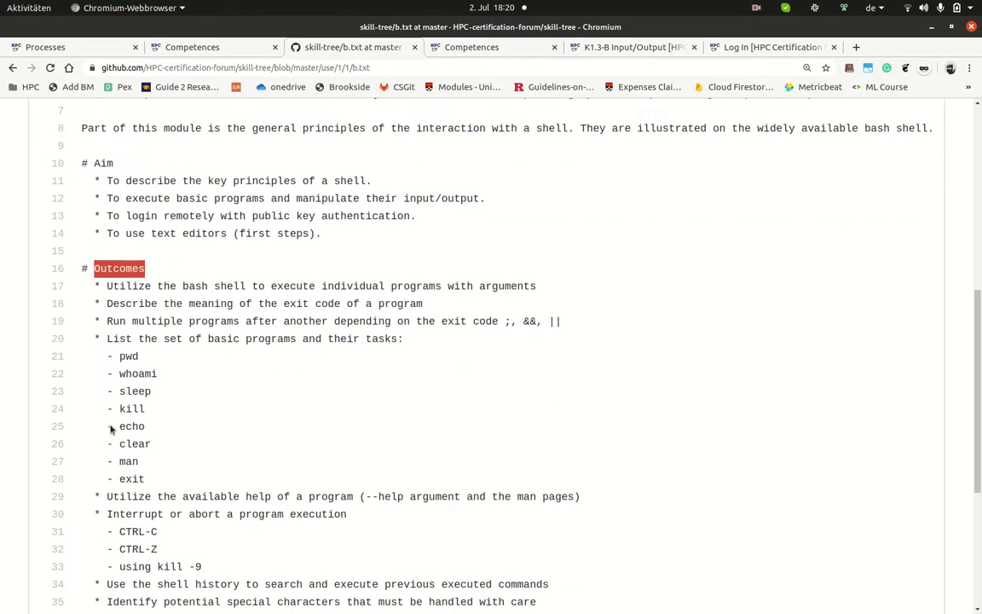
triple_click(130, 515)
triple_click(131, 523)
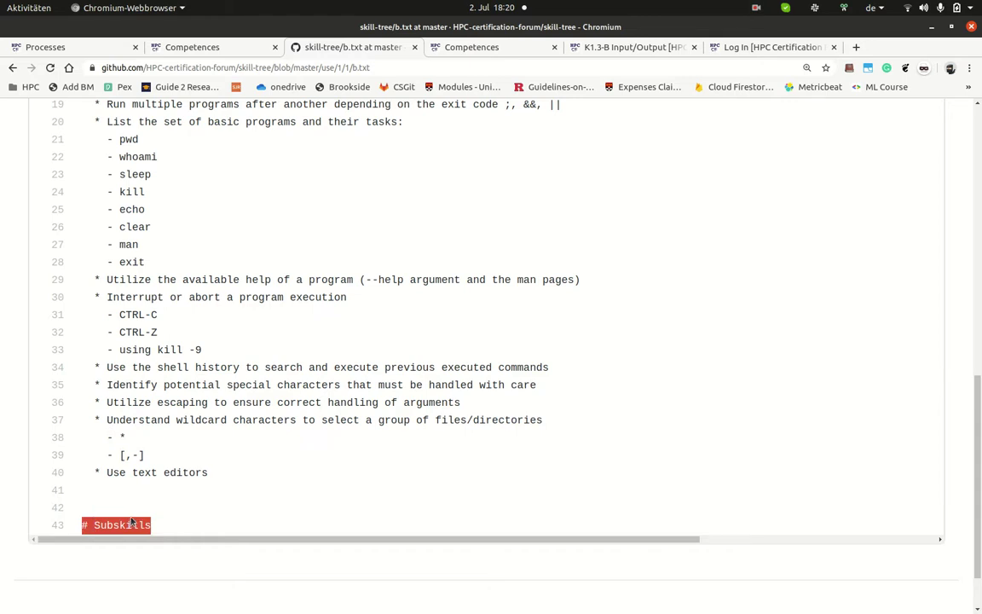
scroll(134, 526, "up", 7)
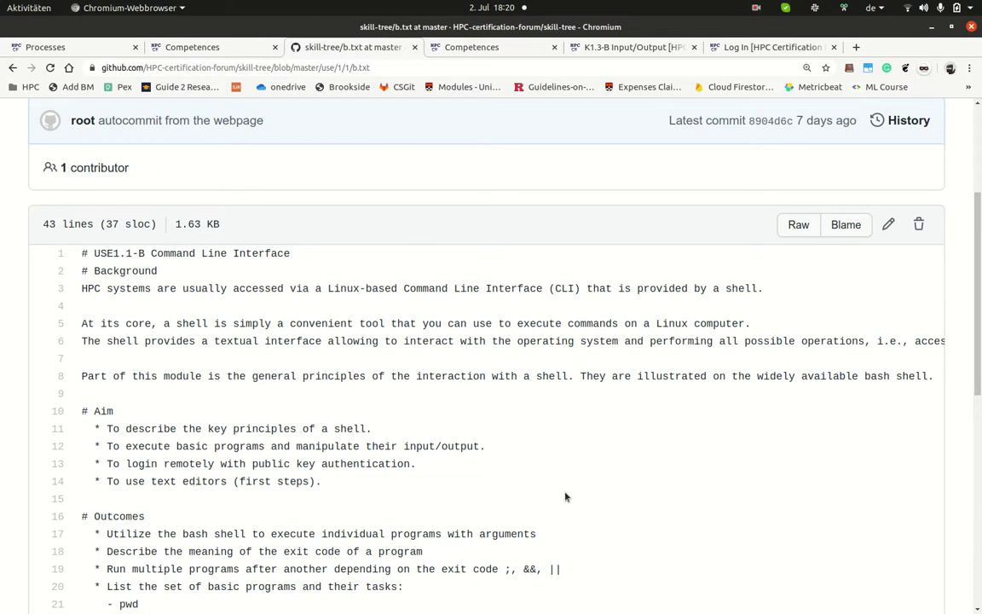
scroll(563, 497, "up", 5)
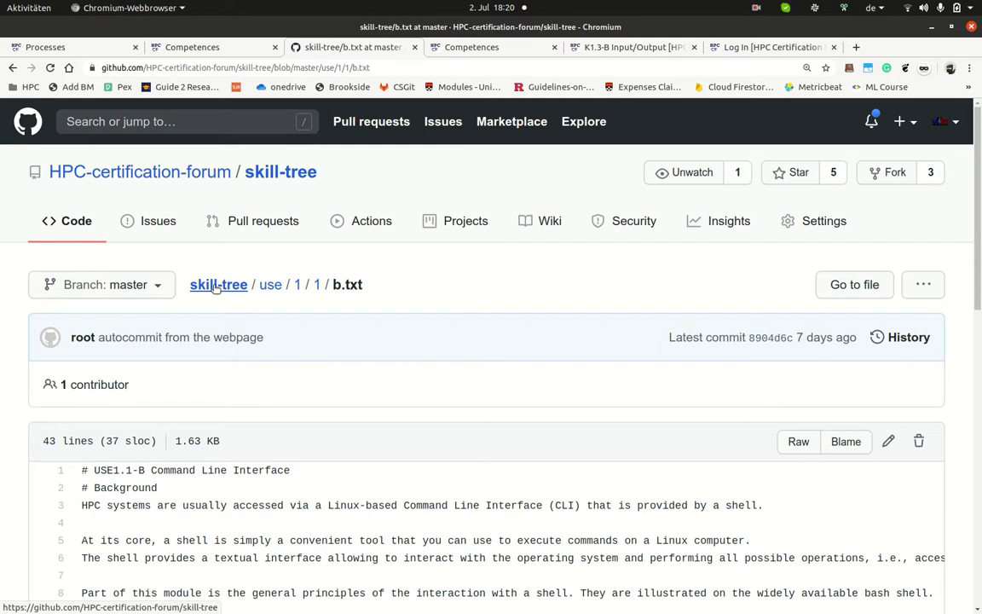
Step: Copy skill-tree's SSH clone URL from the Code menu and paste it at a terminal prompt
left_click(217, 286)
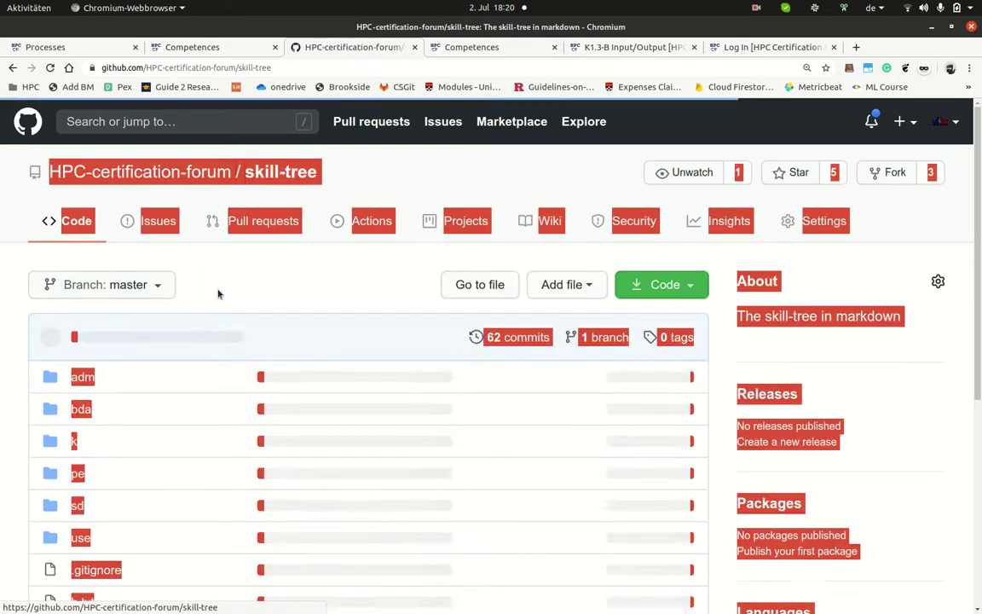
left_click(690, 290)
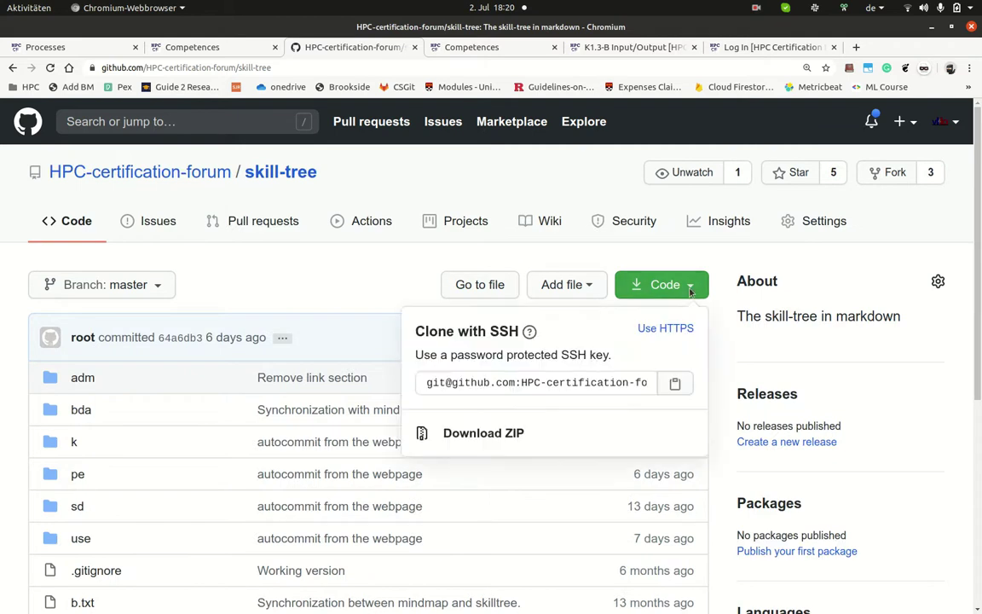
left_click(587, 386)
key("ctrl+c")
key("super")
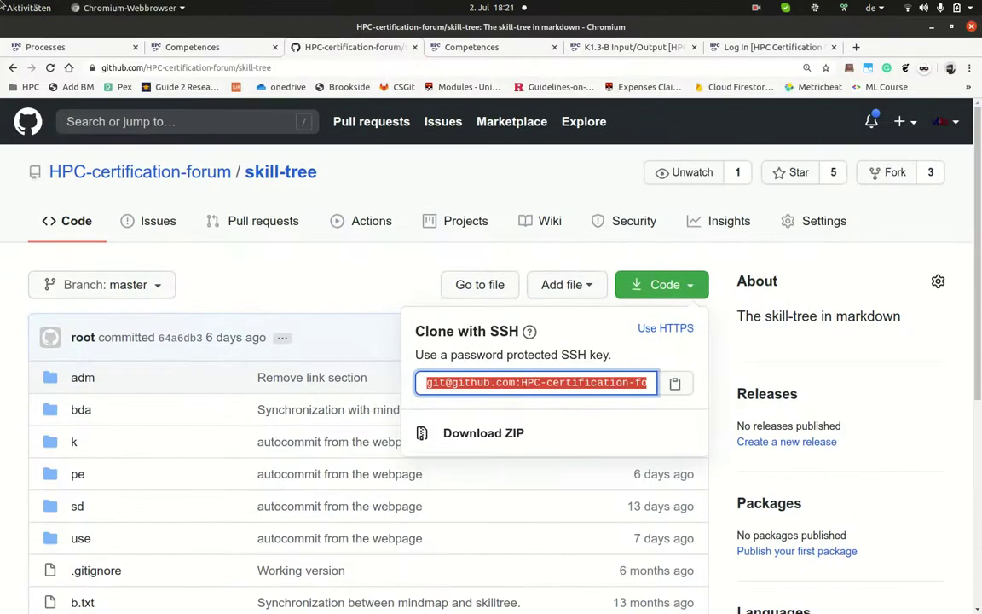
key("super")
left_click(533, 533)
key("ctrl+shift+v")
key("Home")
Step: Run git clone on the SSH URL, then cd into skill-tree/ and list its files
type("git clone")
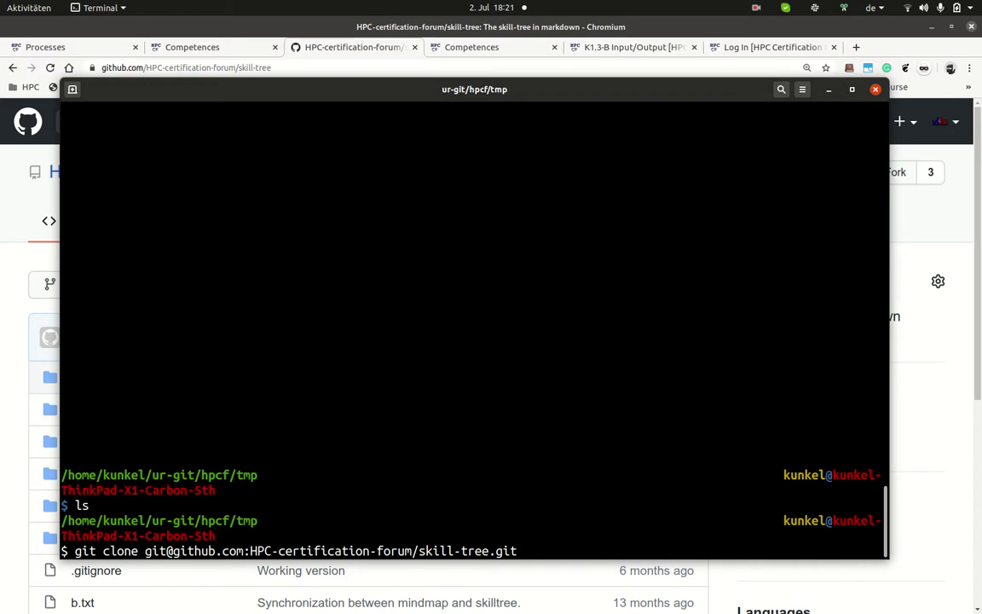
key("Return")
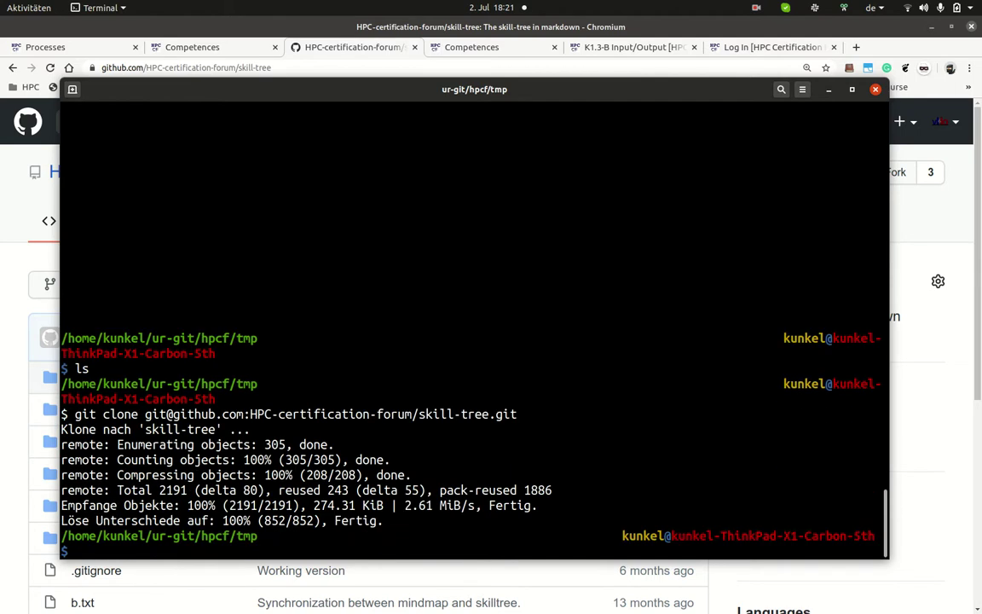
type("ls")
key("Return")
type("cd sk")
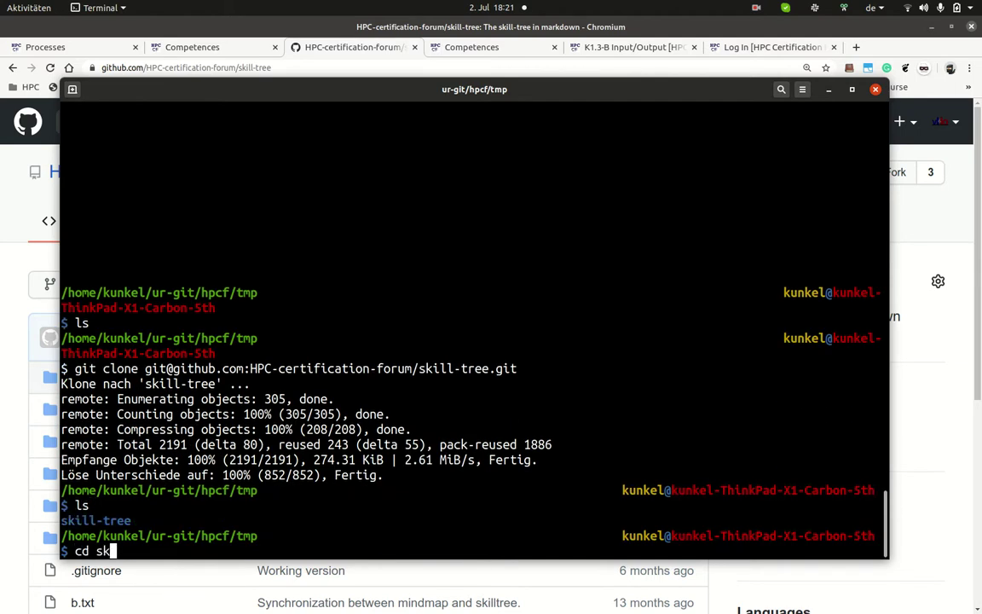
key("Tab")
key("Return")
type("ls")
key("Return")
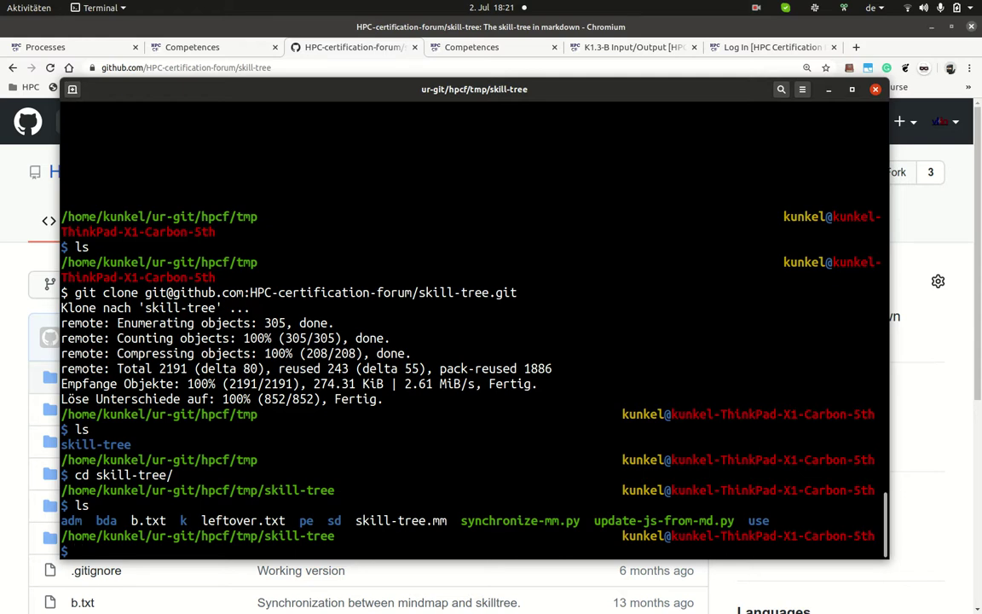
Step: Launch Freeplane on skill-tree.mm with 'freeplane skill-tree.mm'
double_click(395, 521)
middle_click(395, 521)
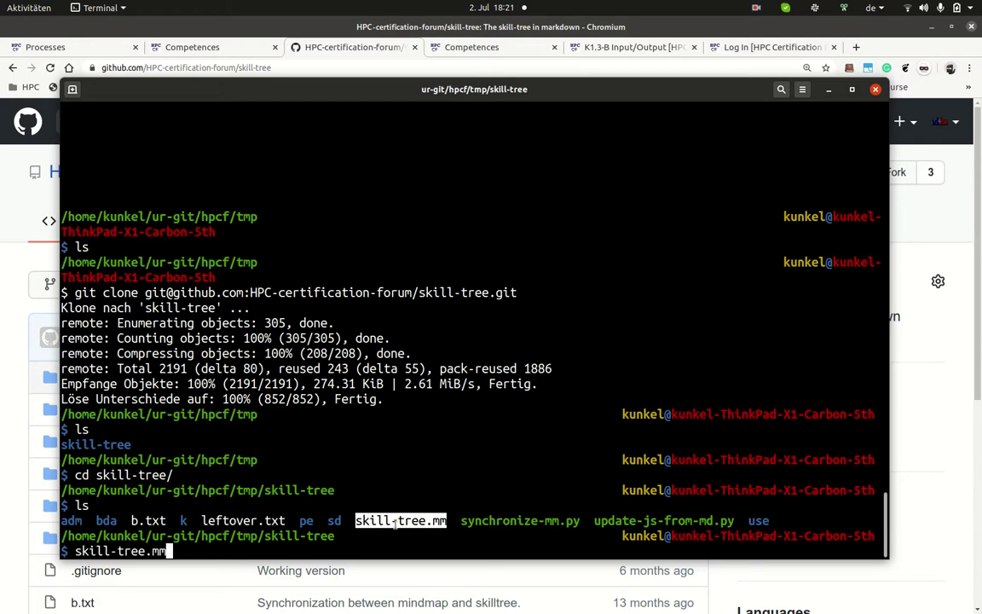
key("ctrl+a")
type("freeplane")
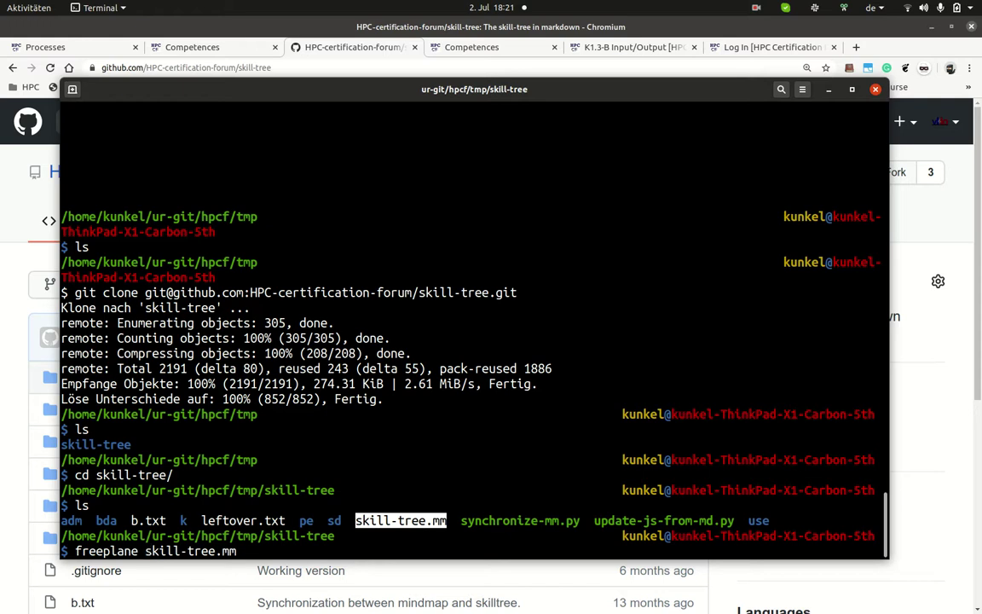
key("Return")
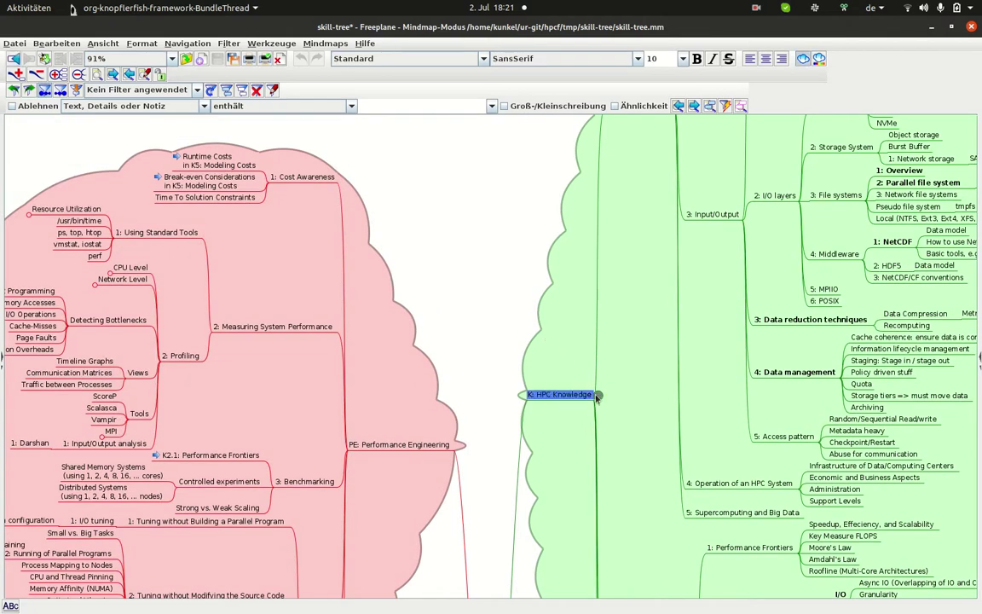
Step: Fold the K, PE, USE, SD and BDA branches of the Skill Tree map
left_click(598, 397)
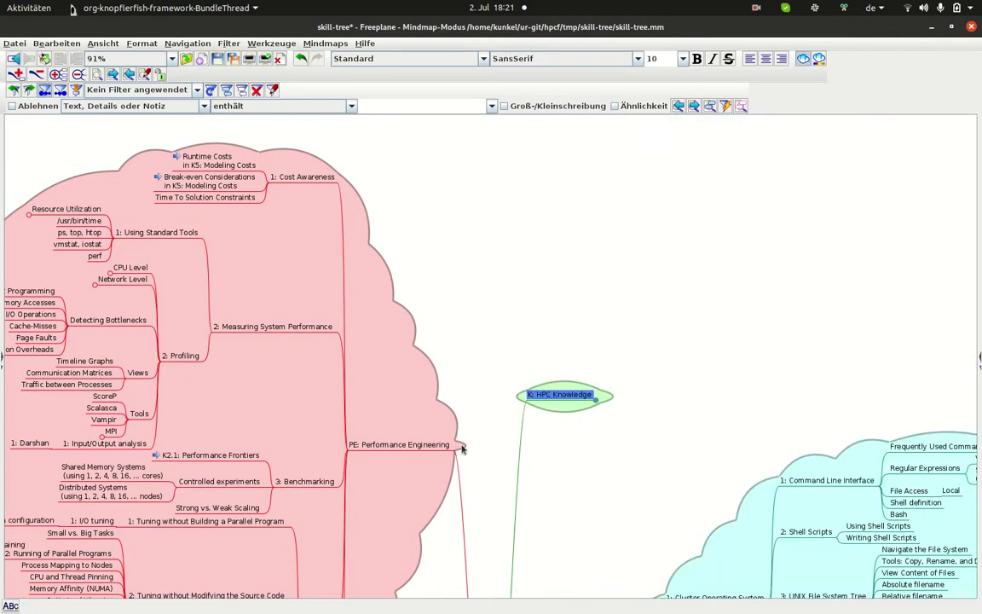
left_click(345, 446)
left_click(344, 445)
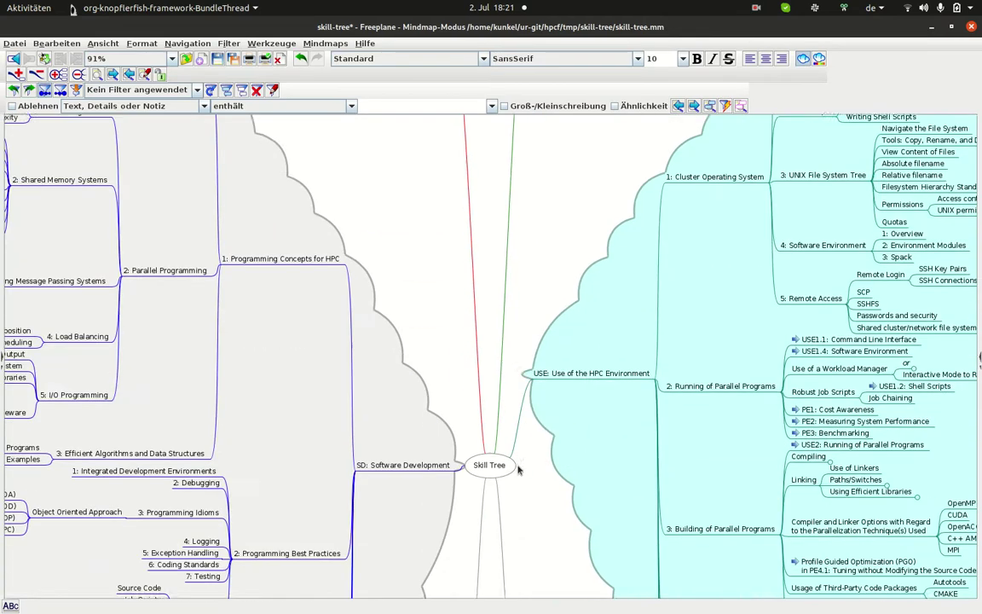
left_click(652, 336)
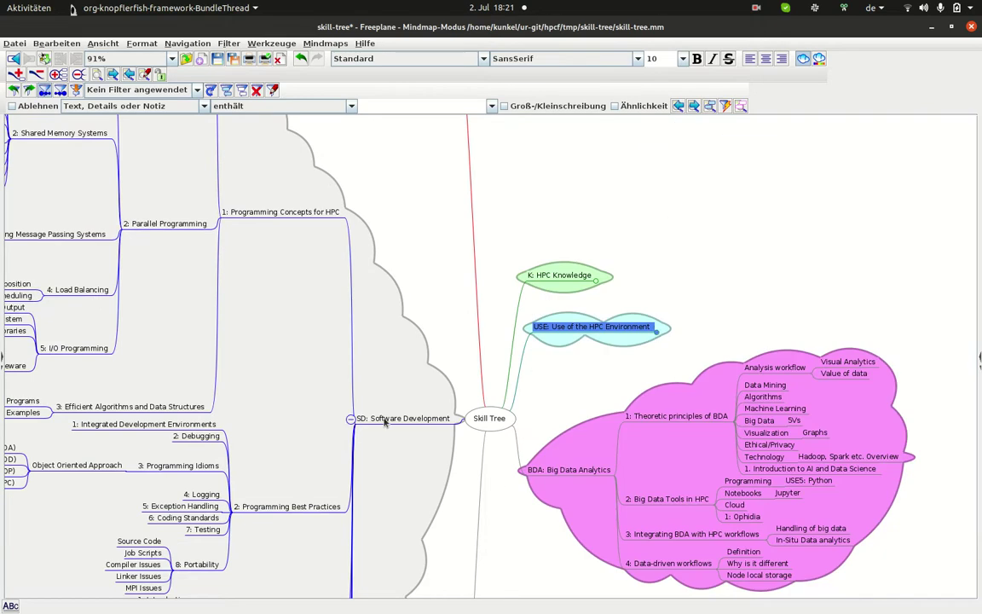
left_click(354, 420)
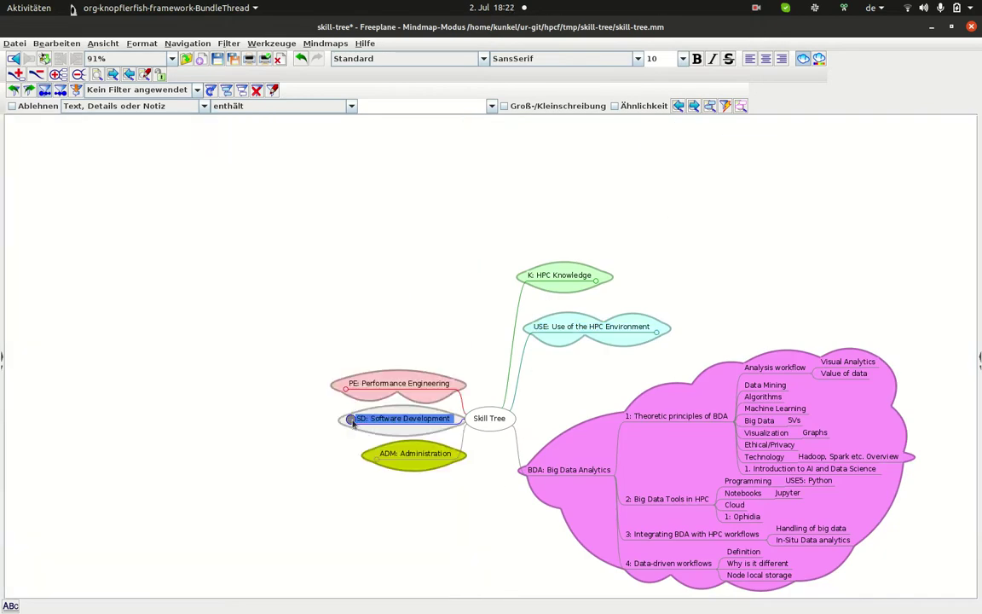
left_click(617, 468)
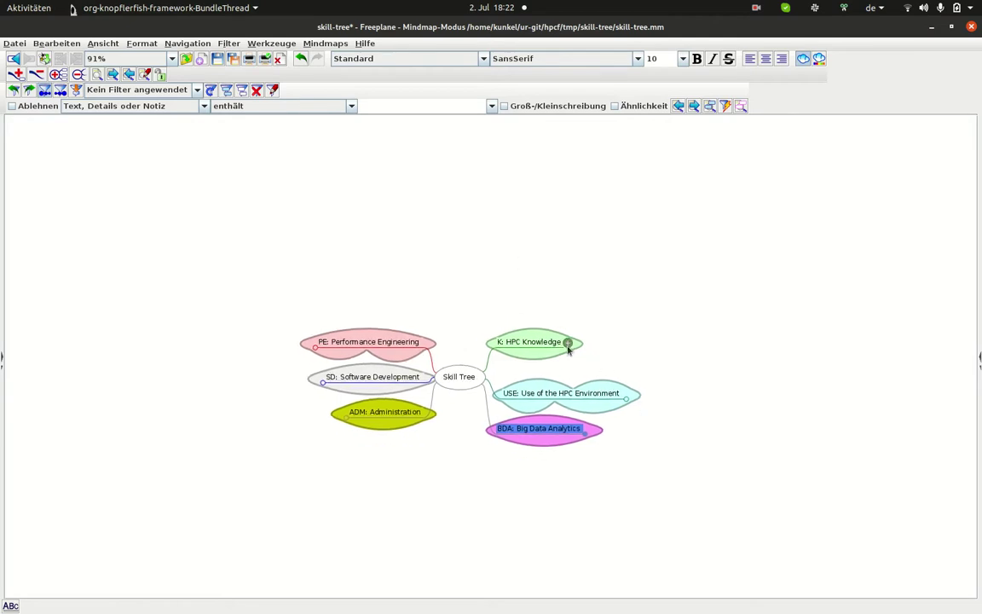
left_click(568, 343)
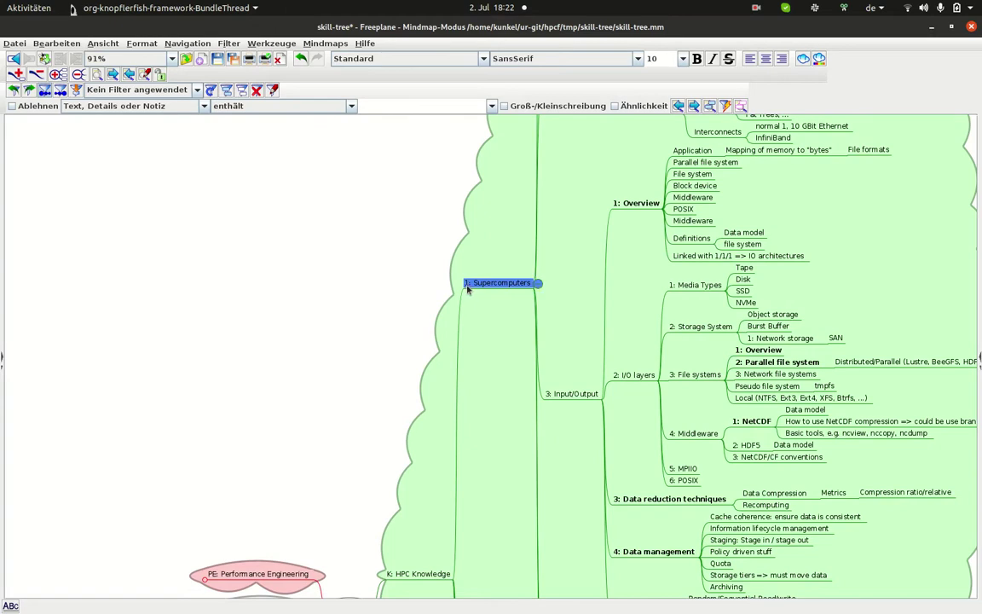
mouse_move(387, 578)
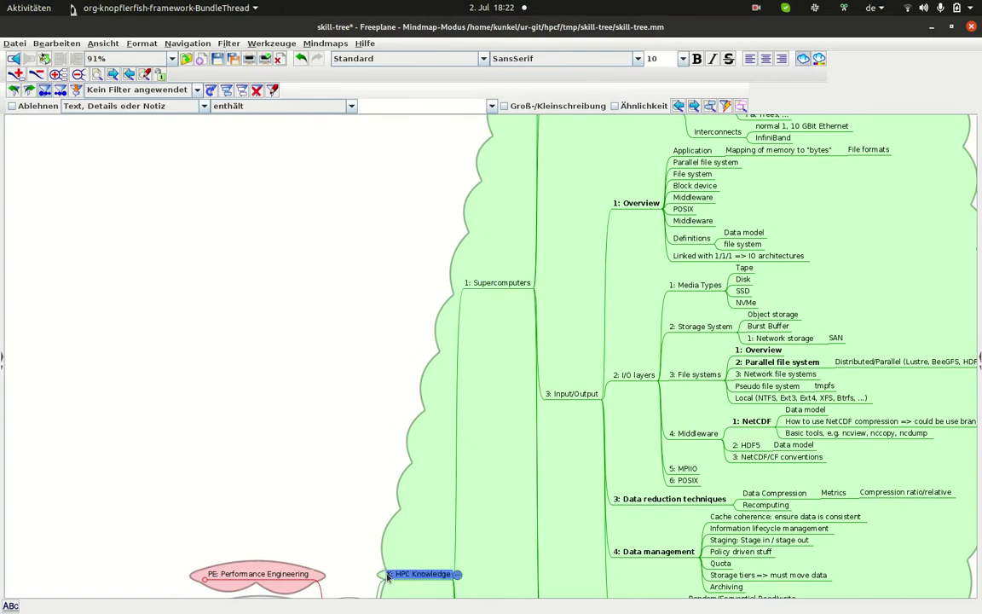
mouse_move(464, 288)
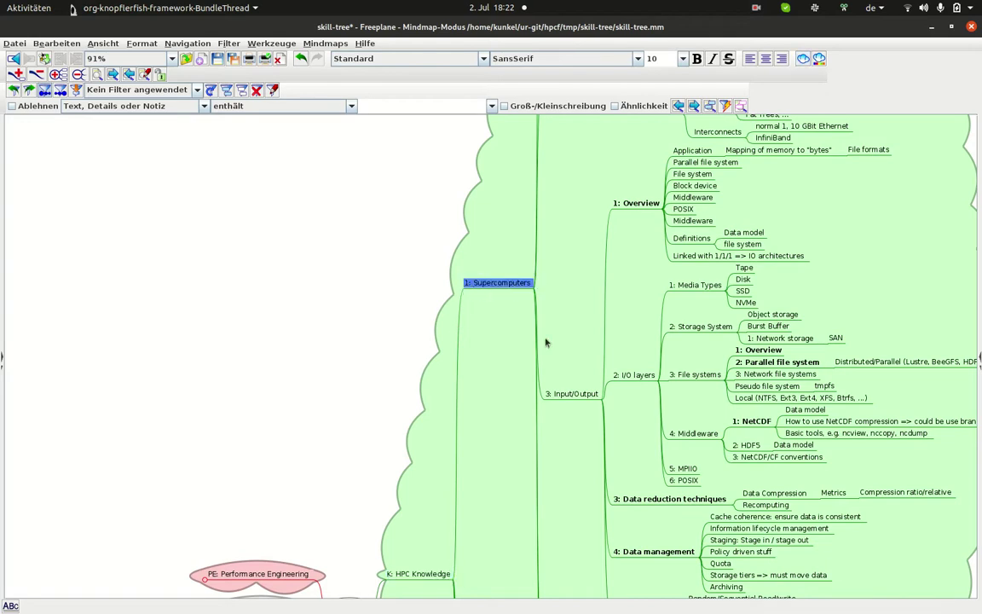
left_click(744, 267)
left_click_drag(803, 296, 641, 360)
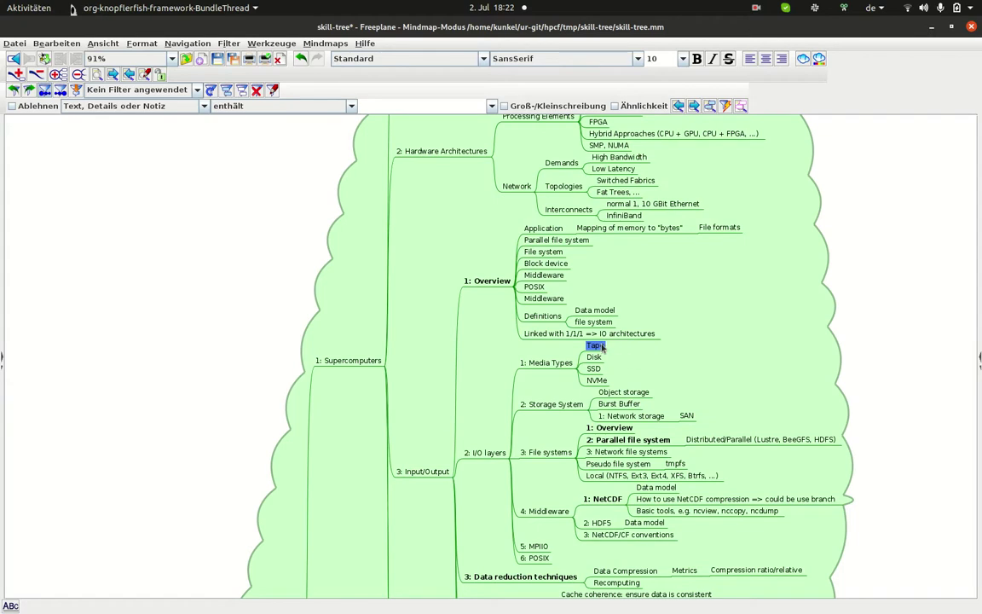
left_click(546, 334)
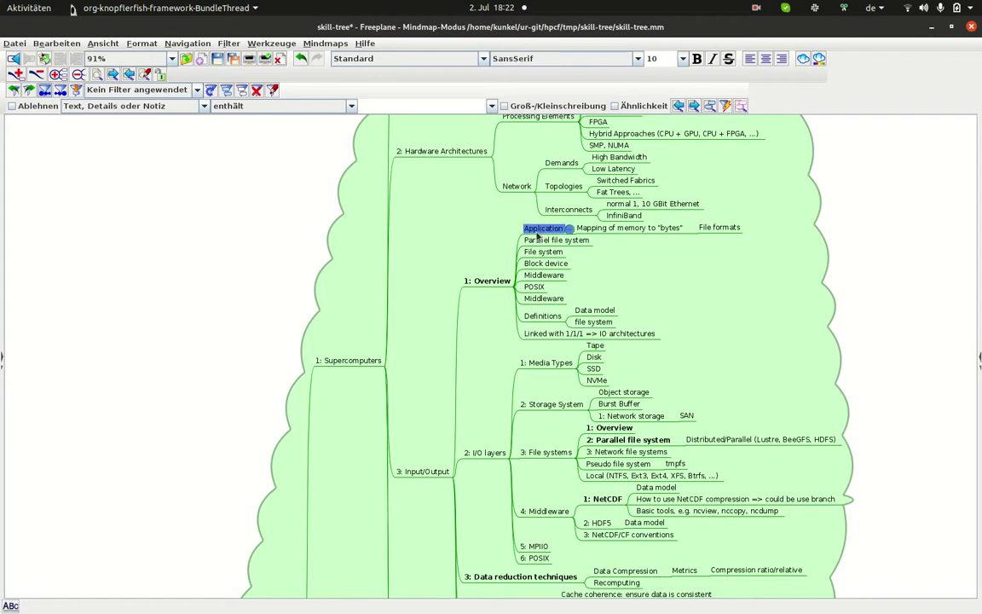
mouse_move(548, 304)
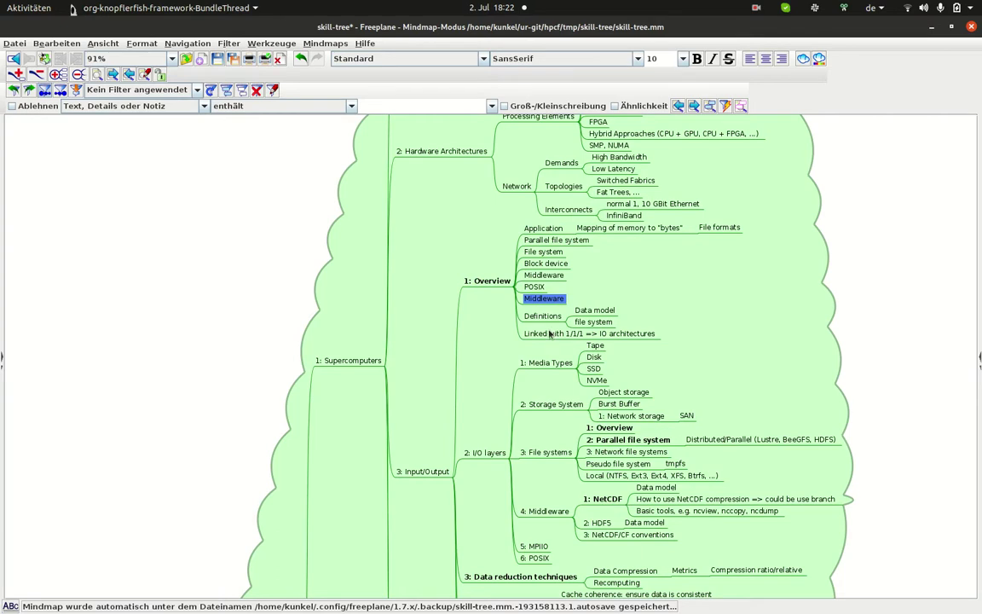
left_click(549, 334)
left_click(492, 286)
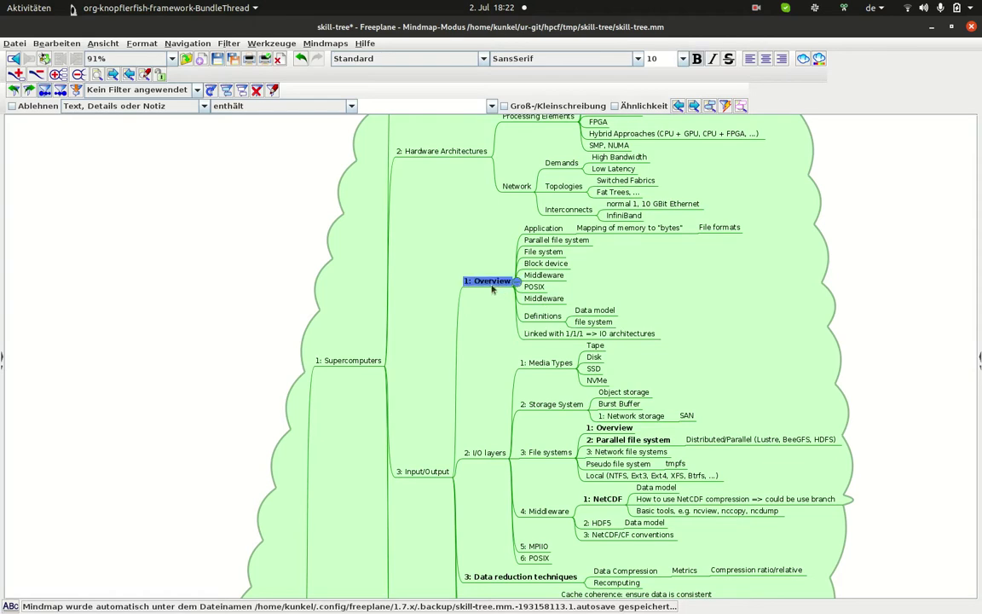
left_click(350, 361)
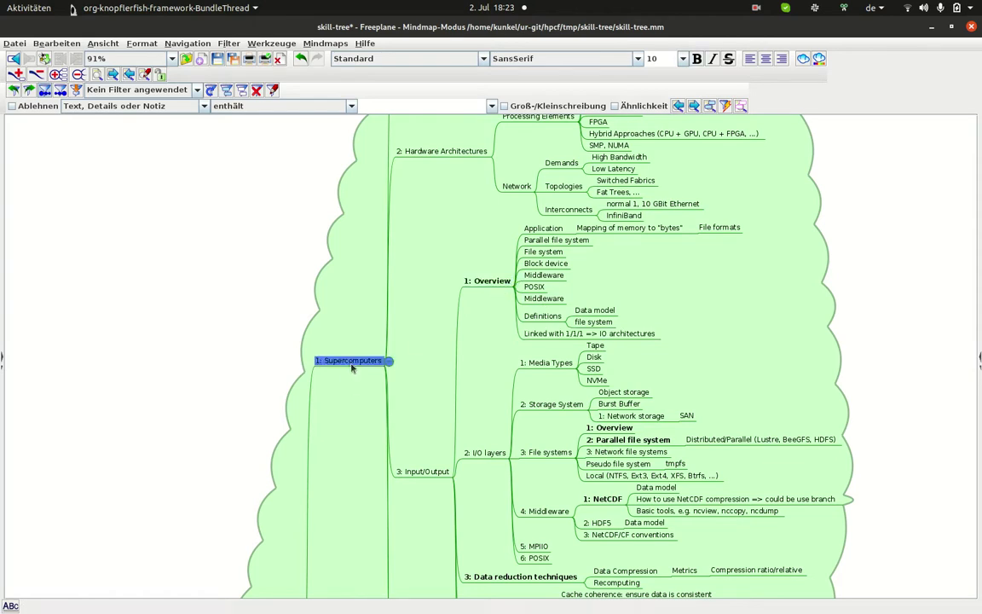
left_click(421, 473)
left_click(499, 284)
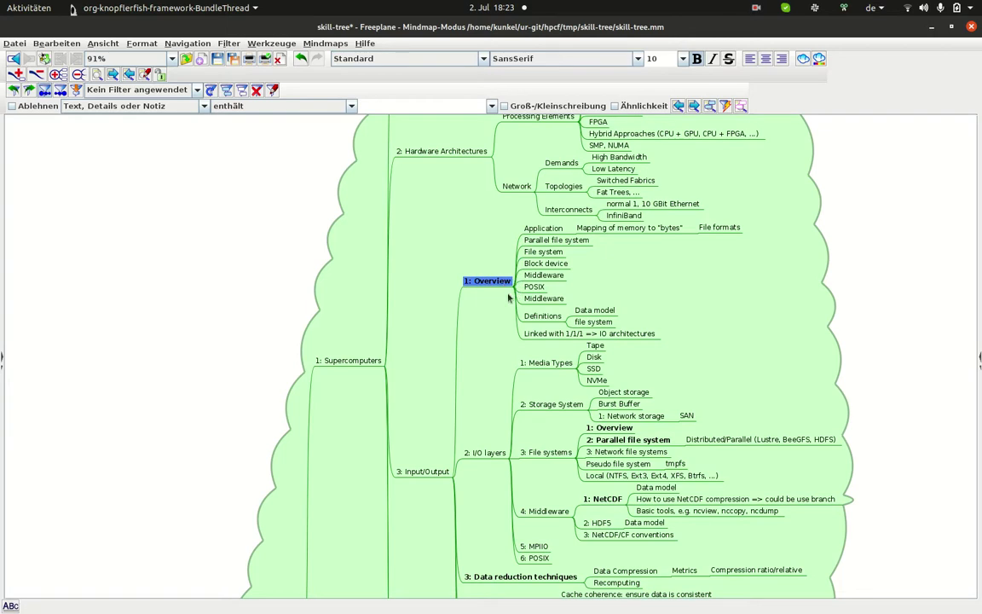
left_click(556, 317)
left_click(546, 299)
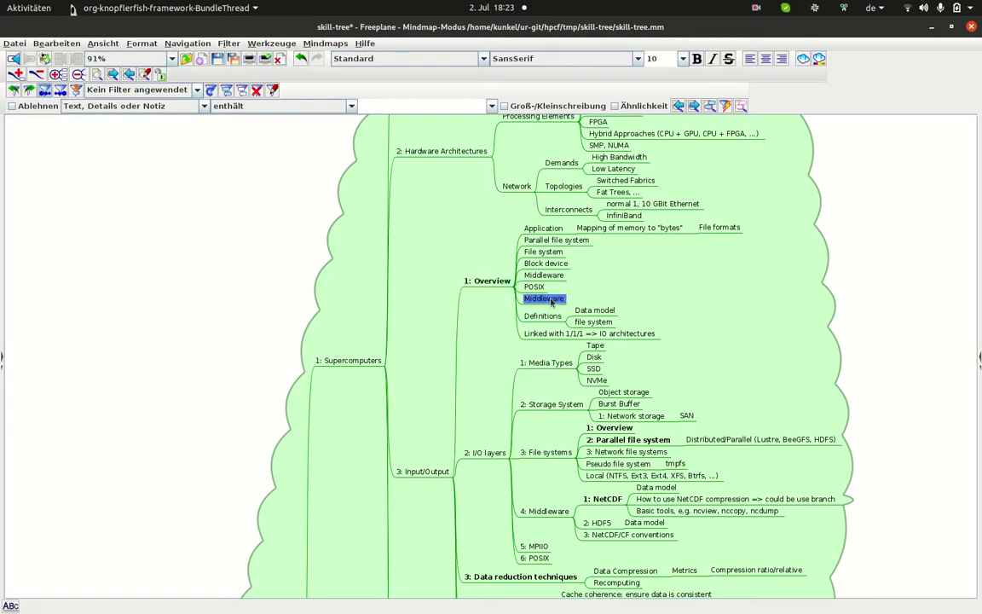
left_click(545, 231)
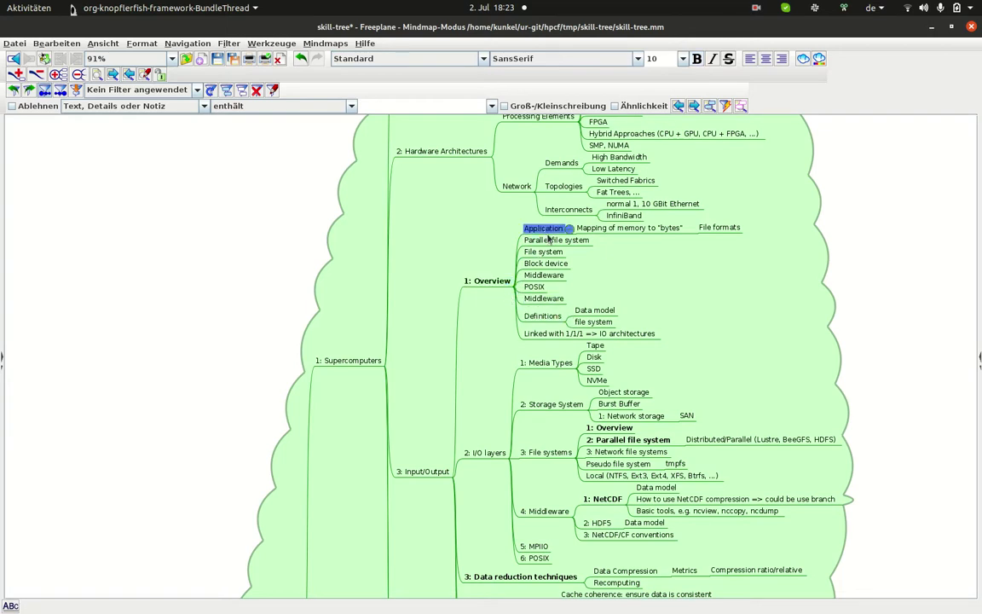
left_click(550, 241)
left_click(555, 253)
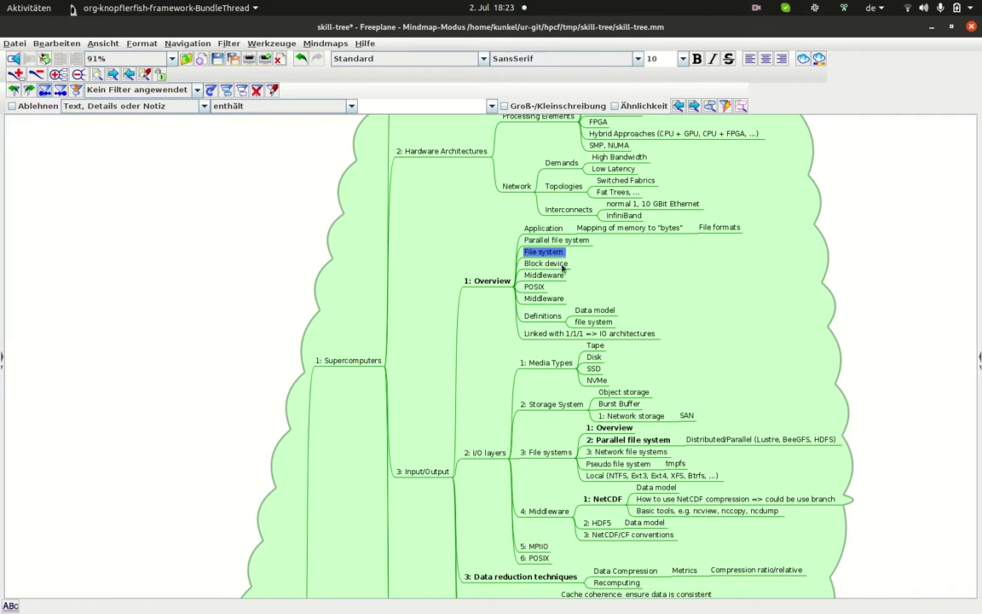
mouse_move(556, 330)
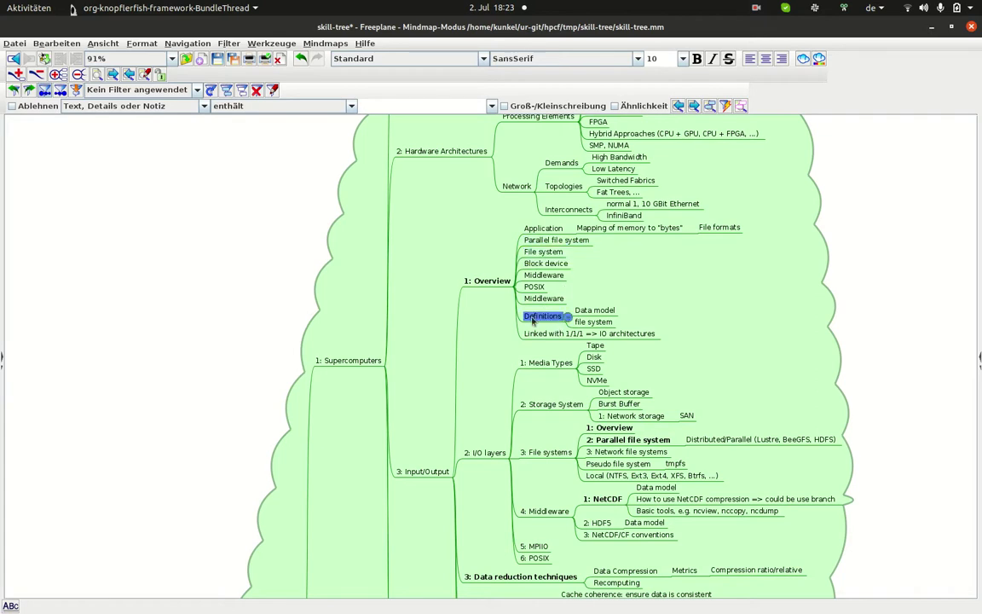
left_click(551, 334)
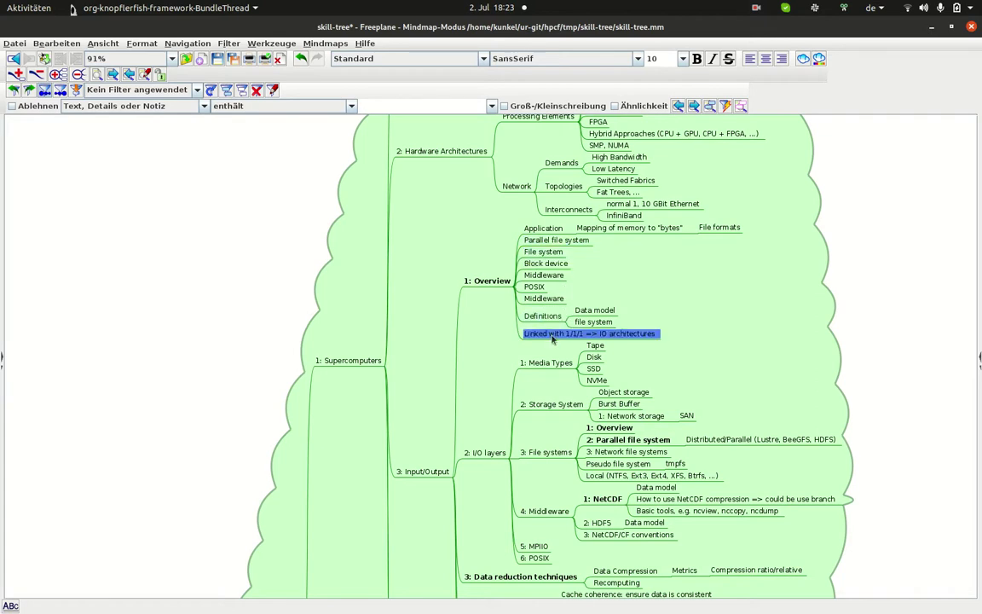
Step: Add a '1: TestSkill' node under 1: Overview, with a 'Do something' child node
left_click(480, 285)
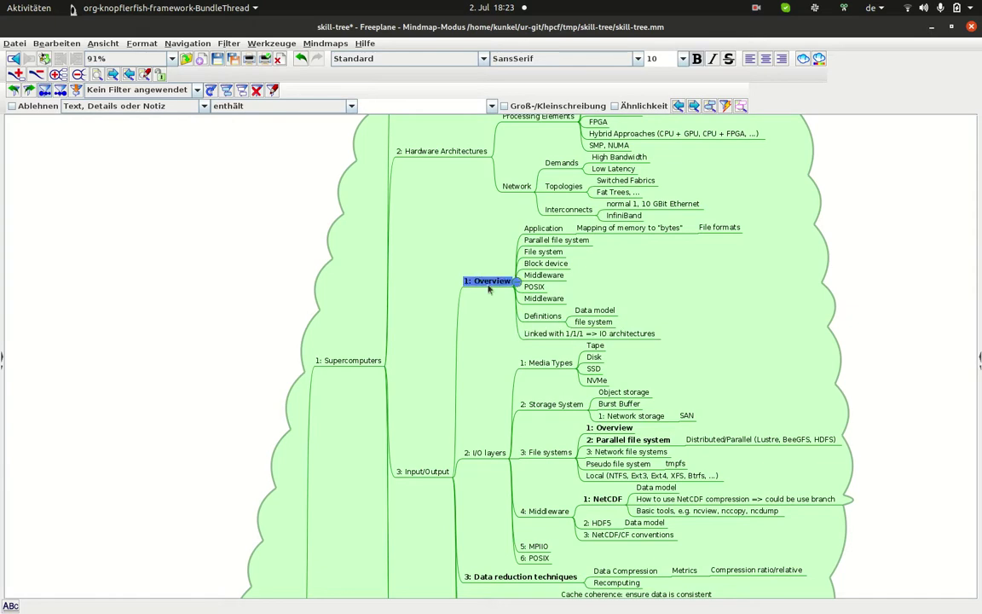
key("Insert")
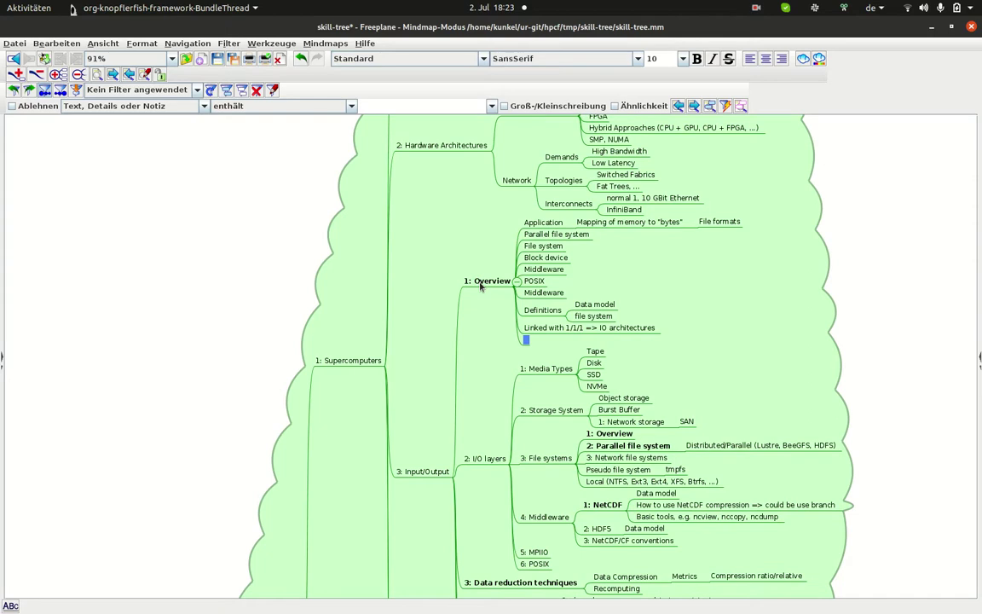
type("1:")
type("TestSkill")
key("Return")
key("Insert")
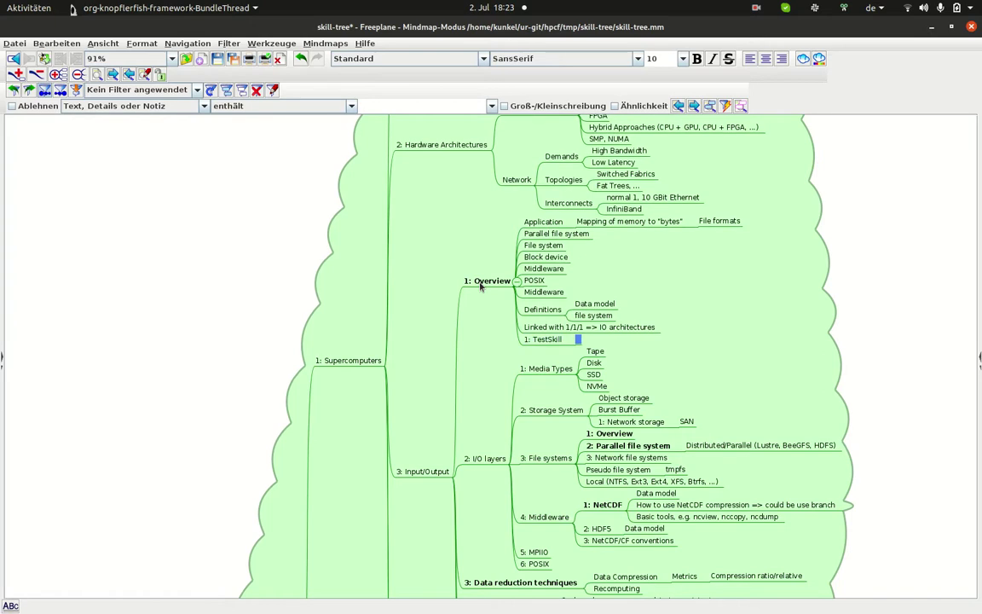
type("Do something")
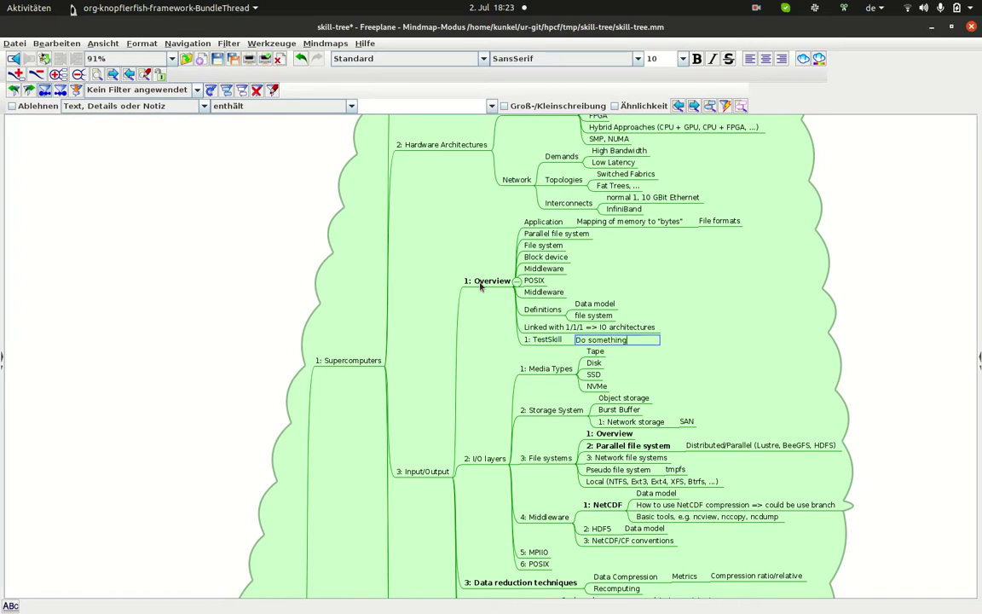
key("Return")
key("Left")
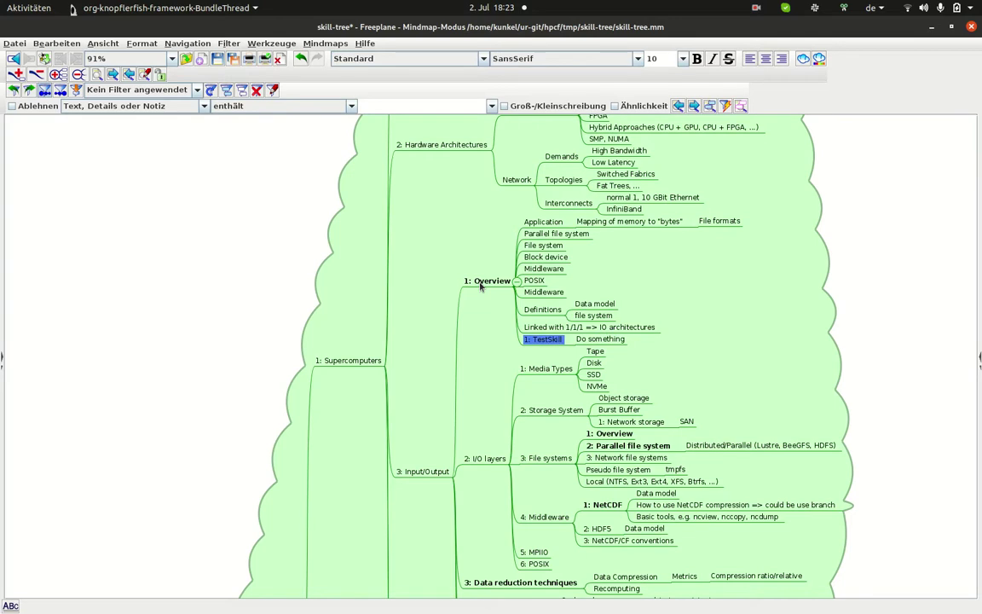
Step: Save skill-tree.mm in Freeplane with the 1: TestSkill node
key("ctrl+s")
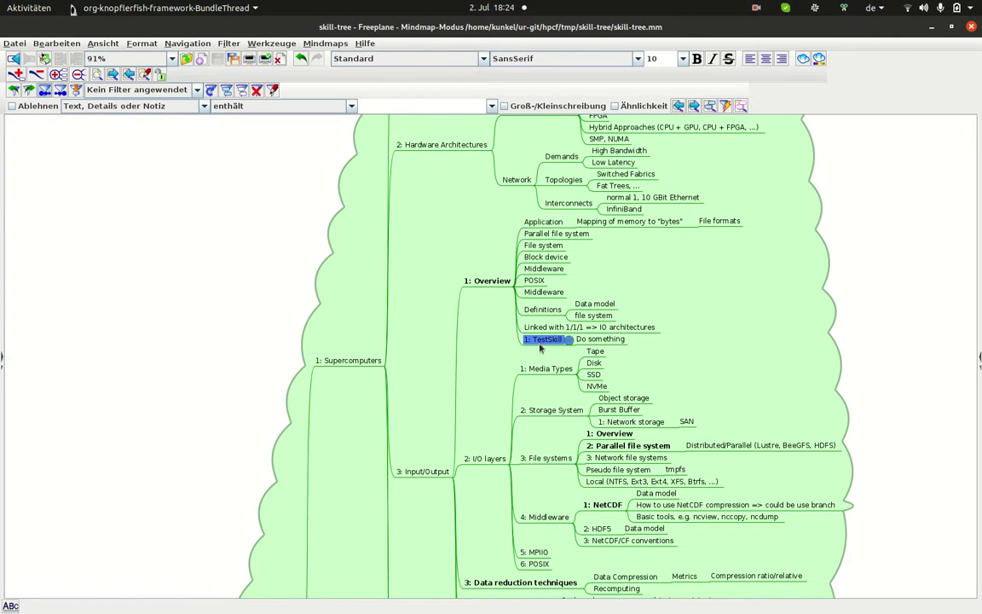
Step: Quit Freeplane, list the skill-tree folder and run ./synchronize-mm.py
key("ctrl+q")
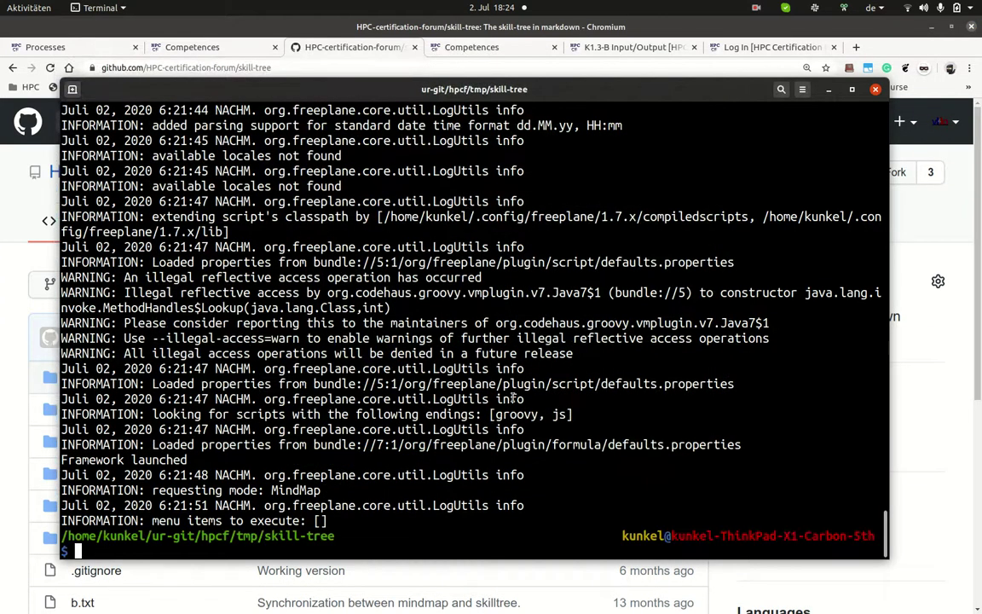
type("ls")
key("Return")
type("./sy")
key("Tab")
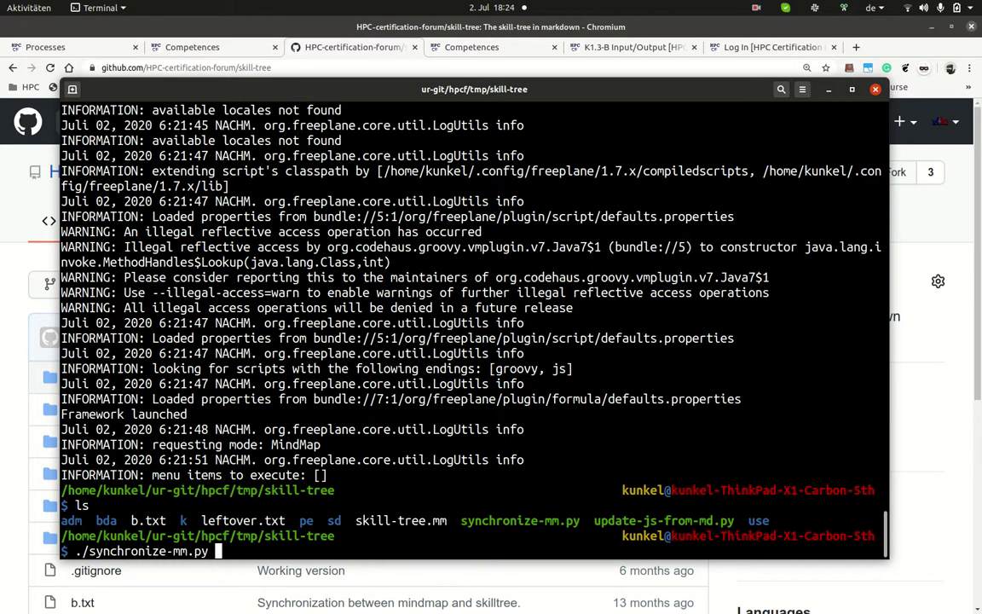
key("Return")
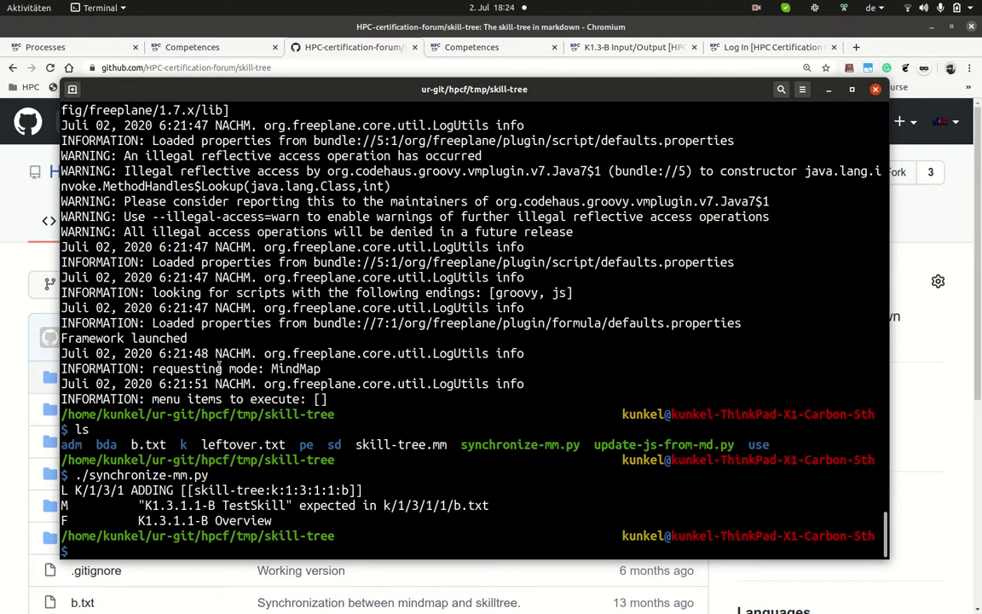
Step: Review the ADDING TestSkill output and cat k/1/3/1/1/b.txt to see its empty headings
triple_click(175, 506)
double_click(151, 491)
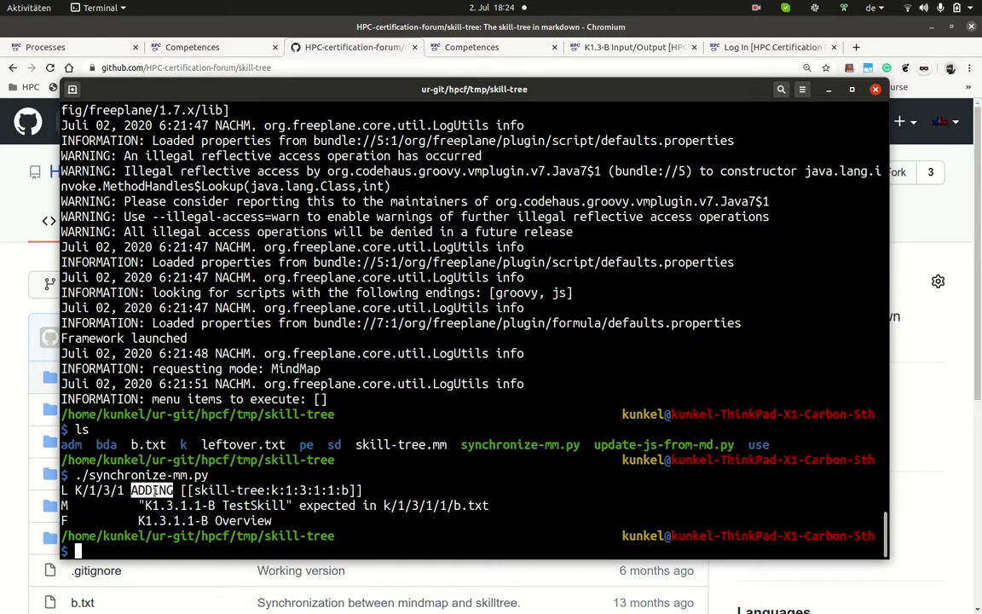
left_click(288, 490)
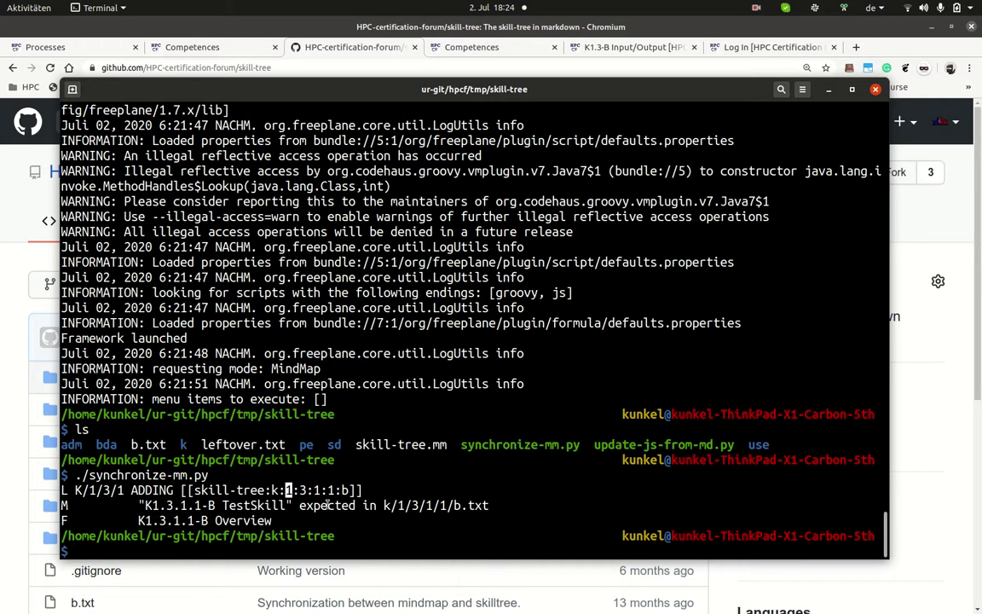
triple_click(371, 504)
left_click(370, 504)
double_click(254, 505)
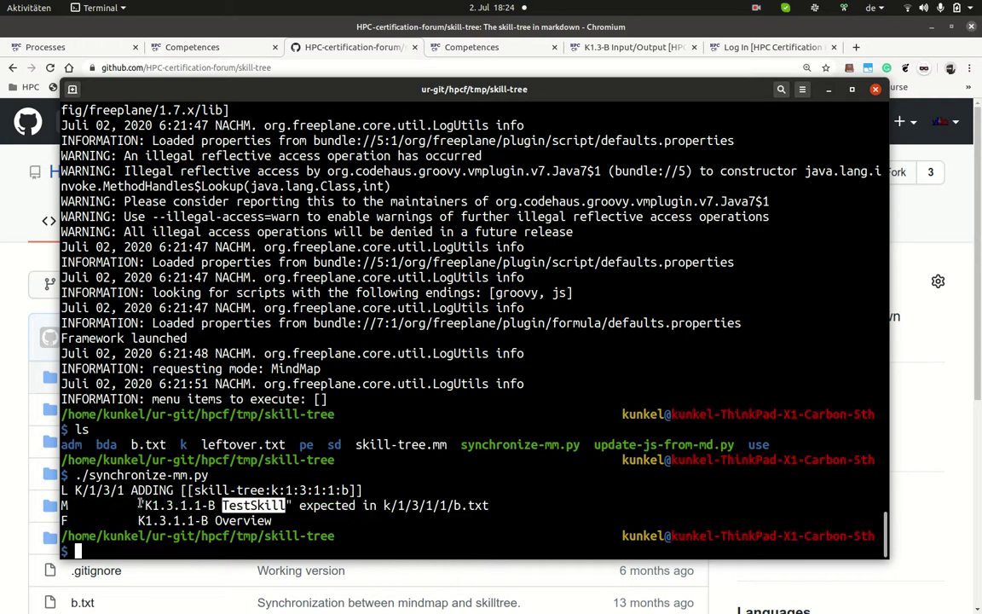
triple_click(488, 506)
double_click(488, 506)
middle_click(489, 506)
key("Home")
type("cat")
key("Return")
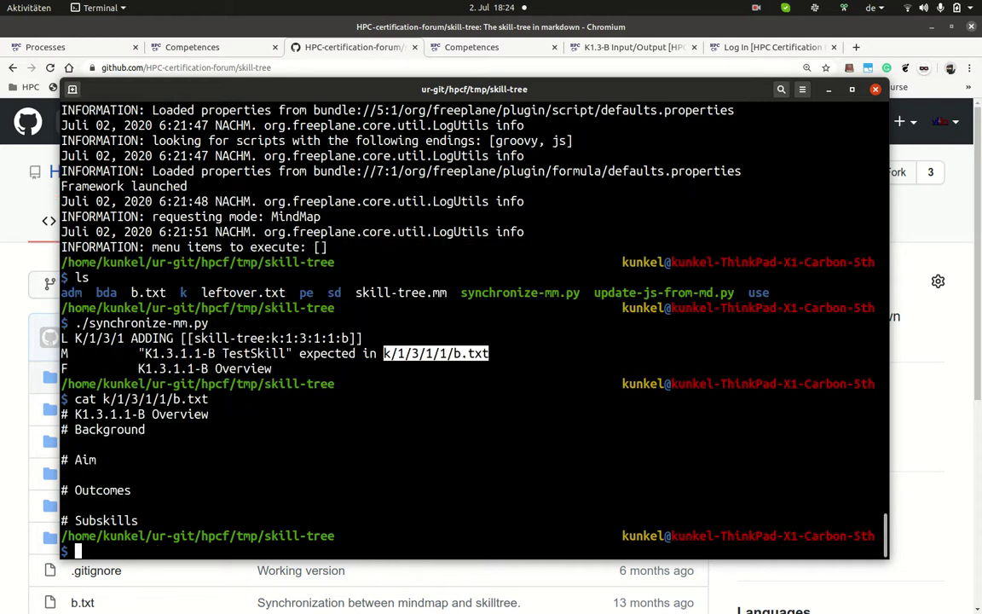
double_click(187, 417)
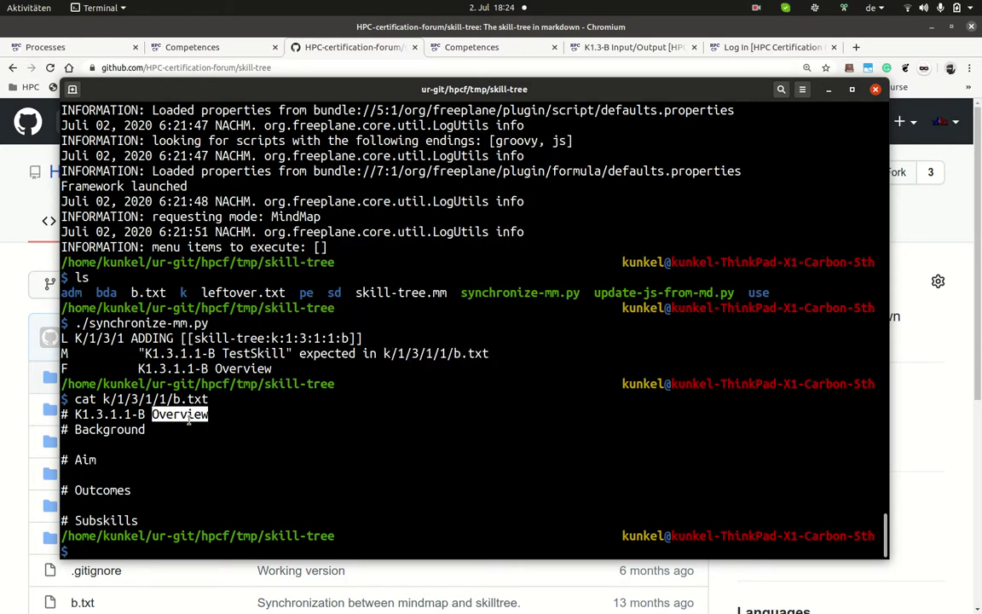
Step: Reopen skill-tree.mm in Freeplane from the command history
key("Up")
key("Up")
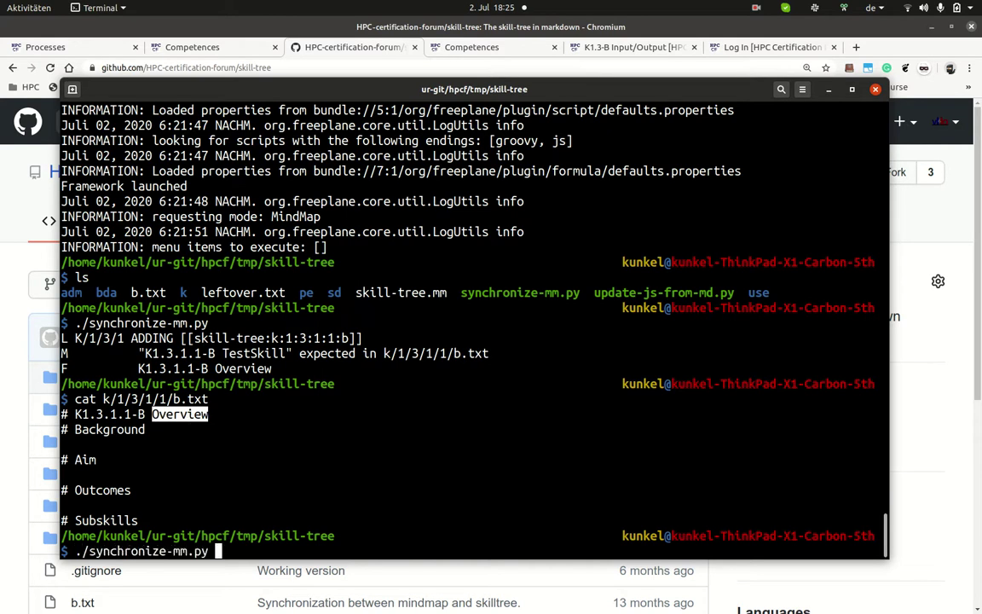
key("Up")
key("Up")
key("Return")
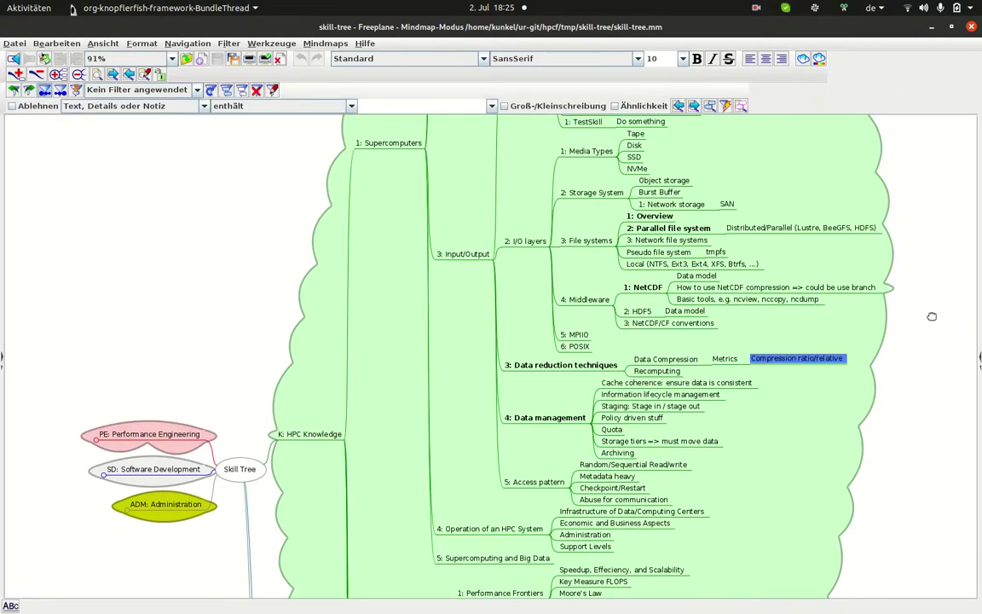
Step: Add child node '2: TestSkill2' under 1: Overview and save the map
left_click_drag(946, 311, 900, 477)
left_click(491, 240)
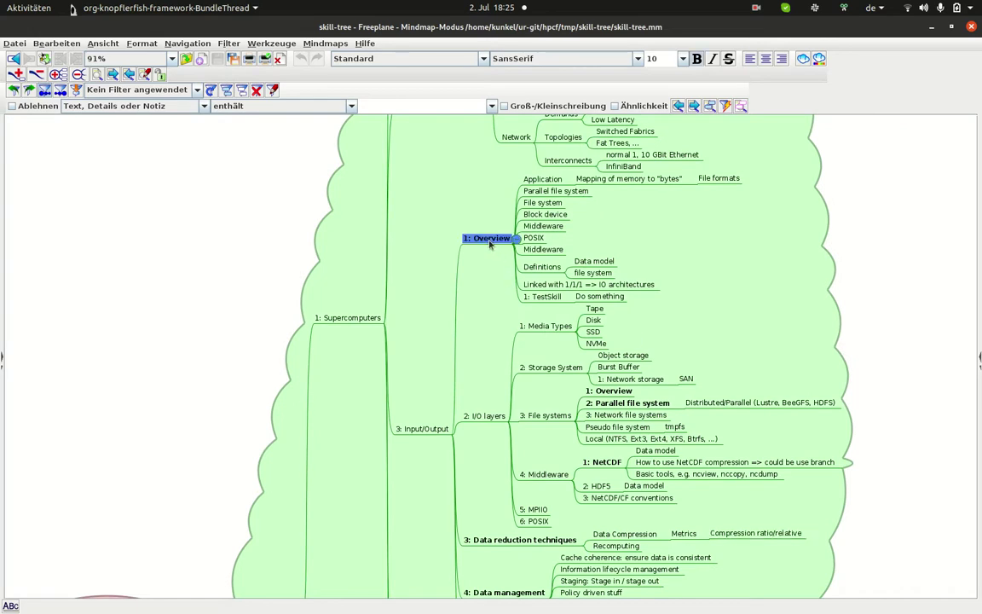
left_click(543, 298)
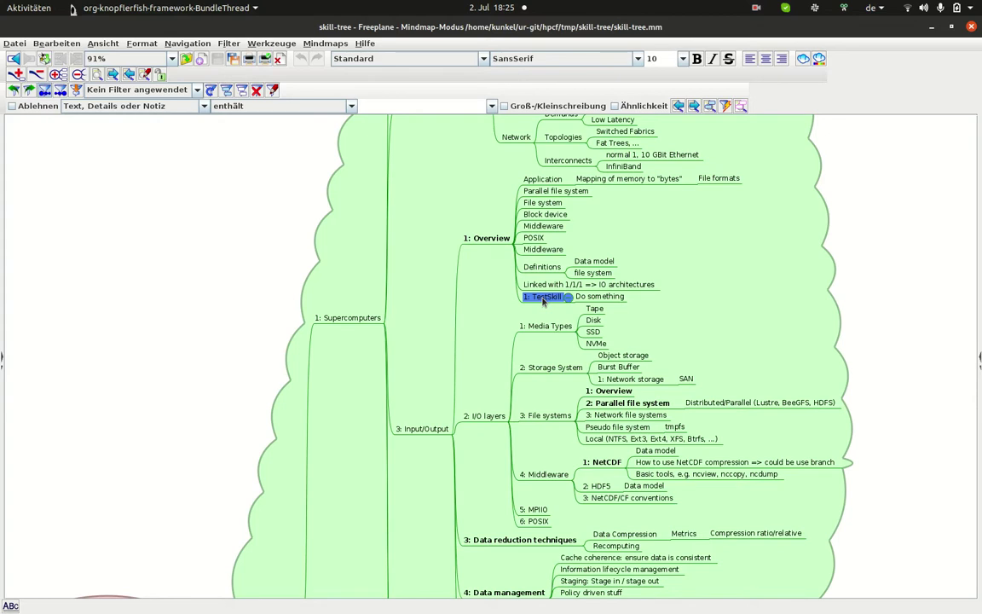
left_click(494, 240)
key("Insert")
type("2: TestSkill2")
key("Return")
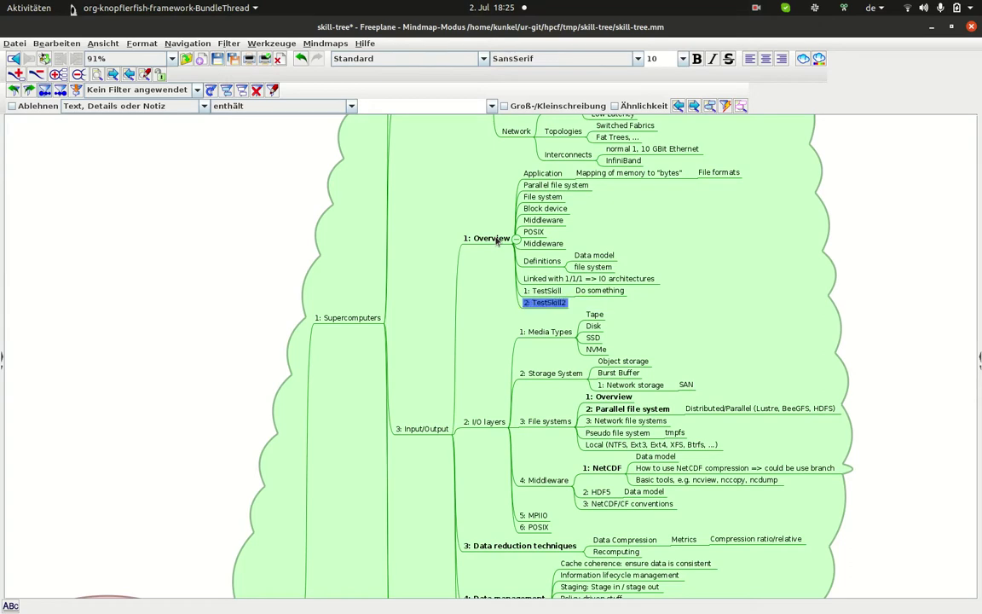
key("ctrl+s")
Step: Quit Freeplane and rerun ./synchronize-mm.py from history
key("ctrl+q")
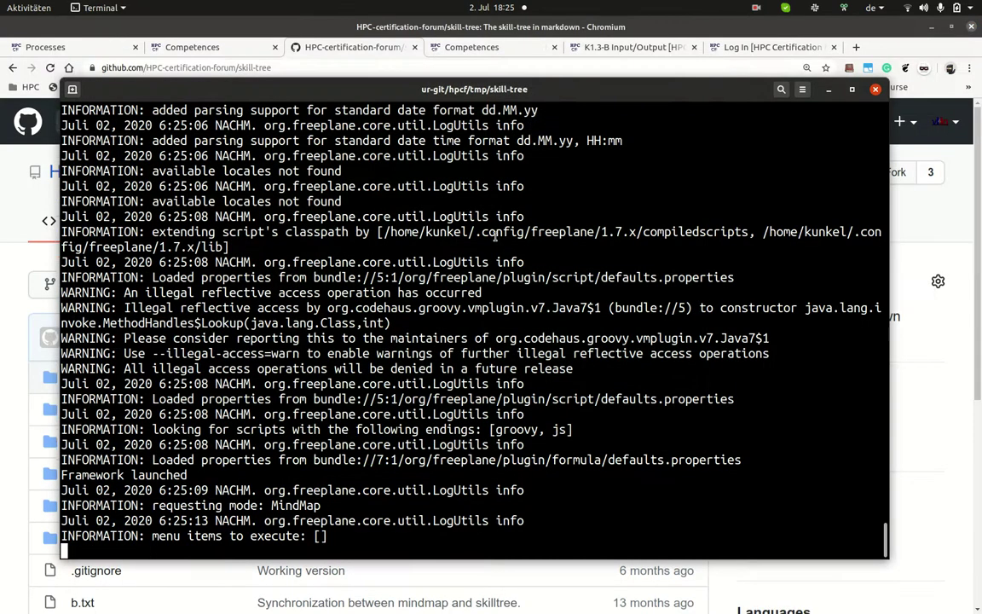
key("Up")
key("Up")
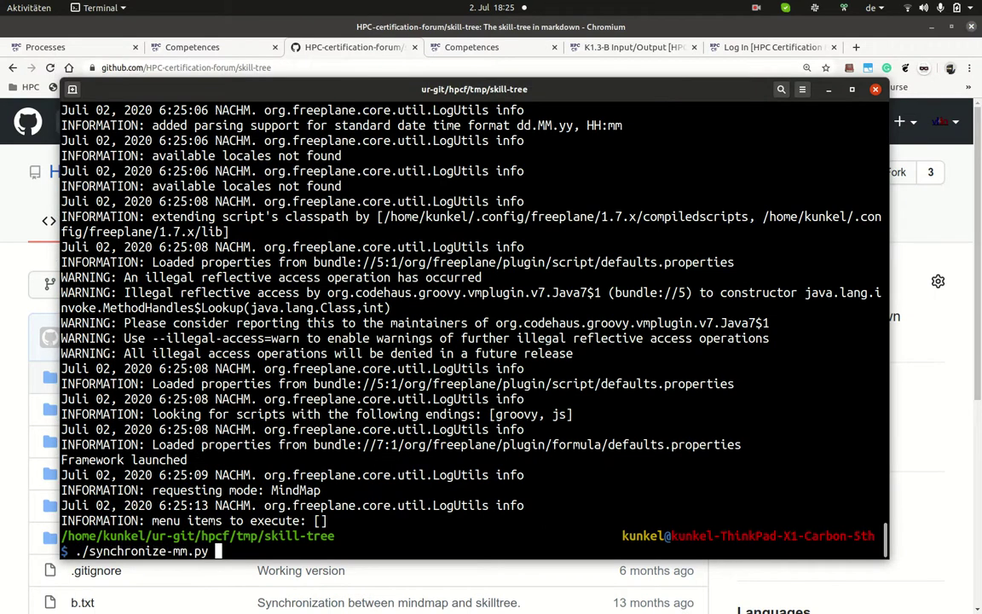
key("Return")
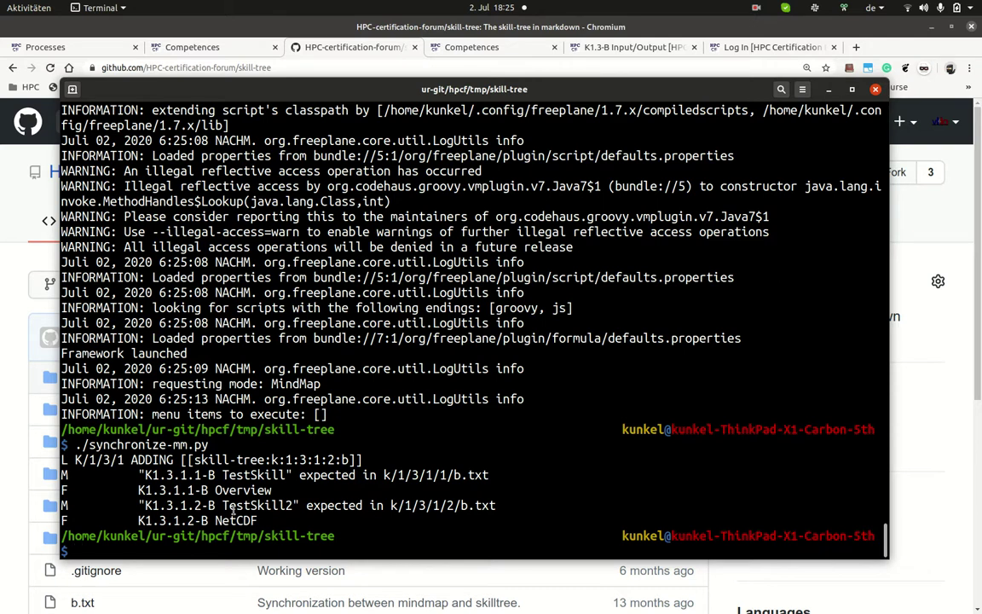
Step: Print k/1/3/1/2/b.txt to view the K1.3.1.2-B file's contents
double_click(421, 506)
middle_click(421, 505)
key("Home")
type("cat")
key("Return")
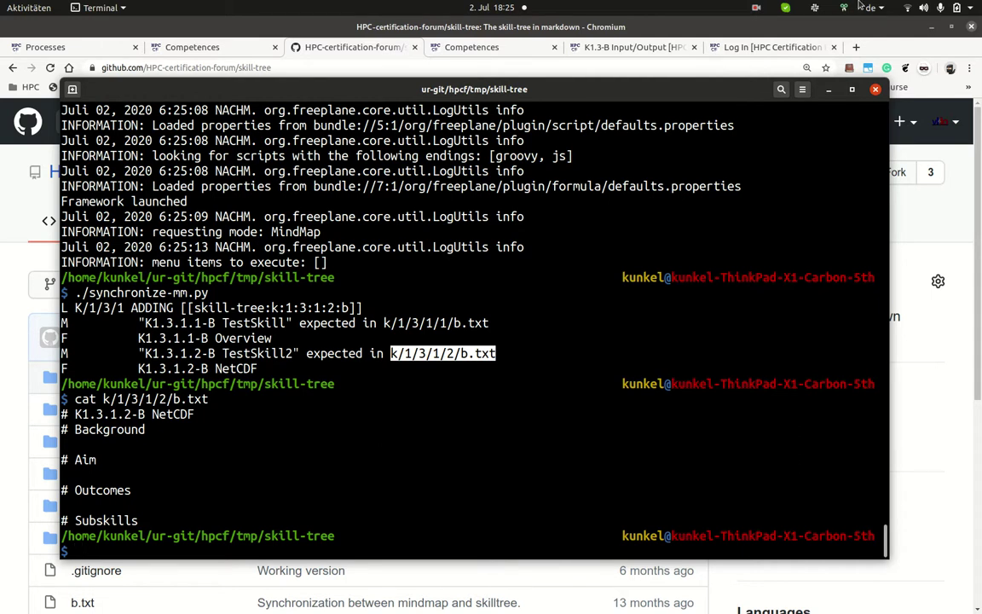
left_click(758, 7)
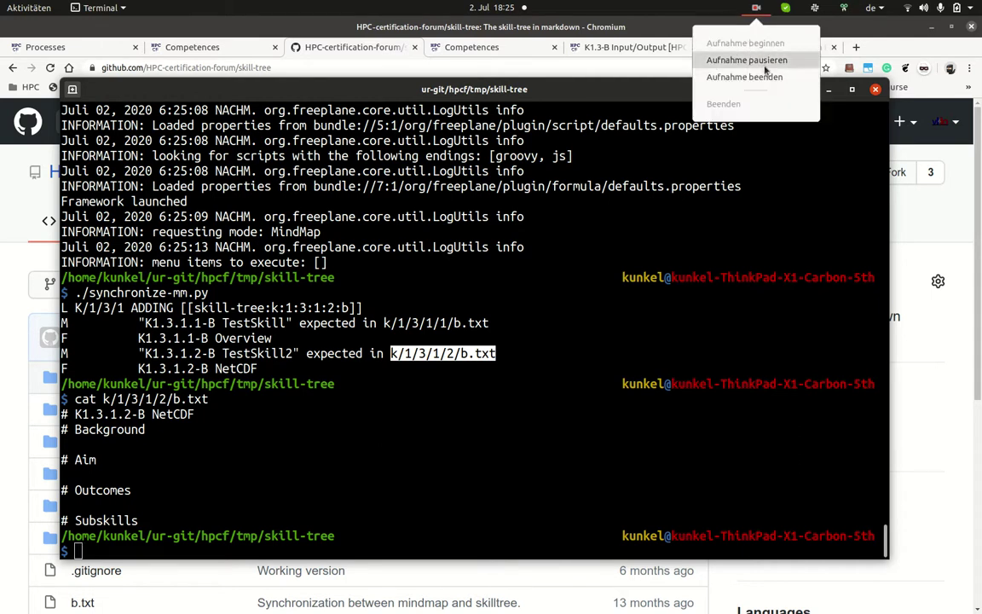
left_click(747, 58)
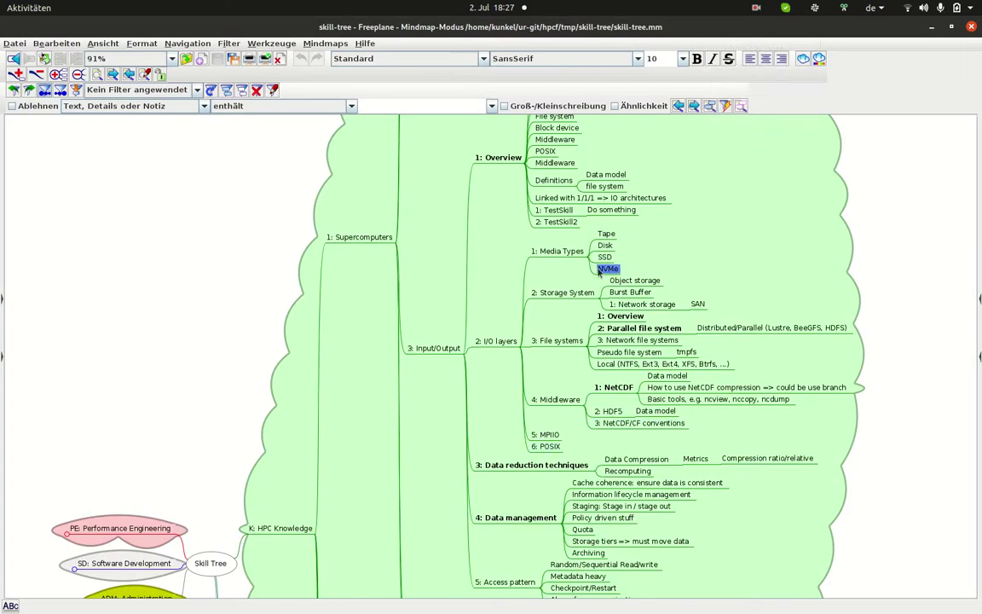
mouse_move(571, 243)
mouse_move(562, 221)
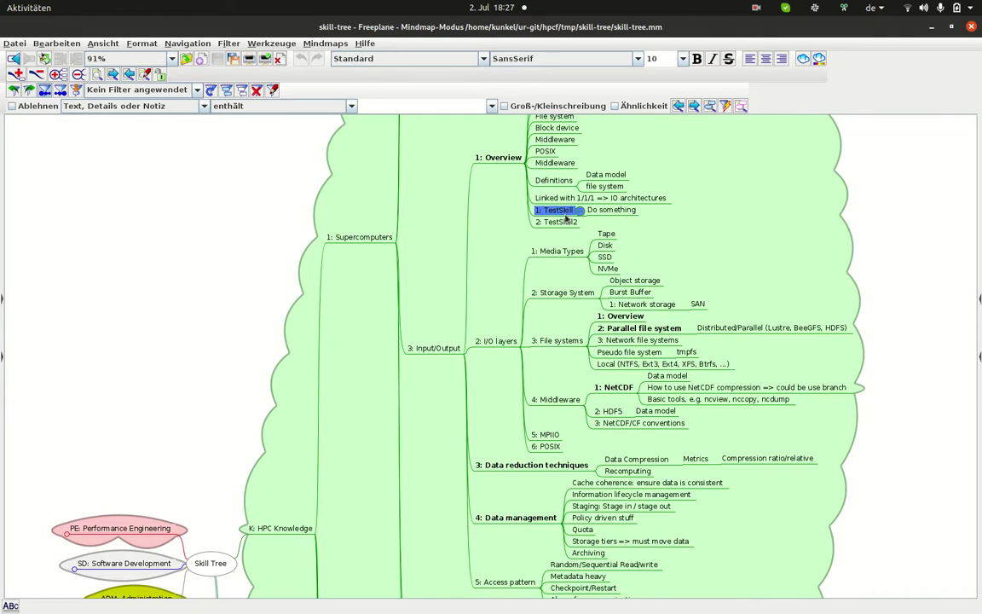
key("Right")
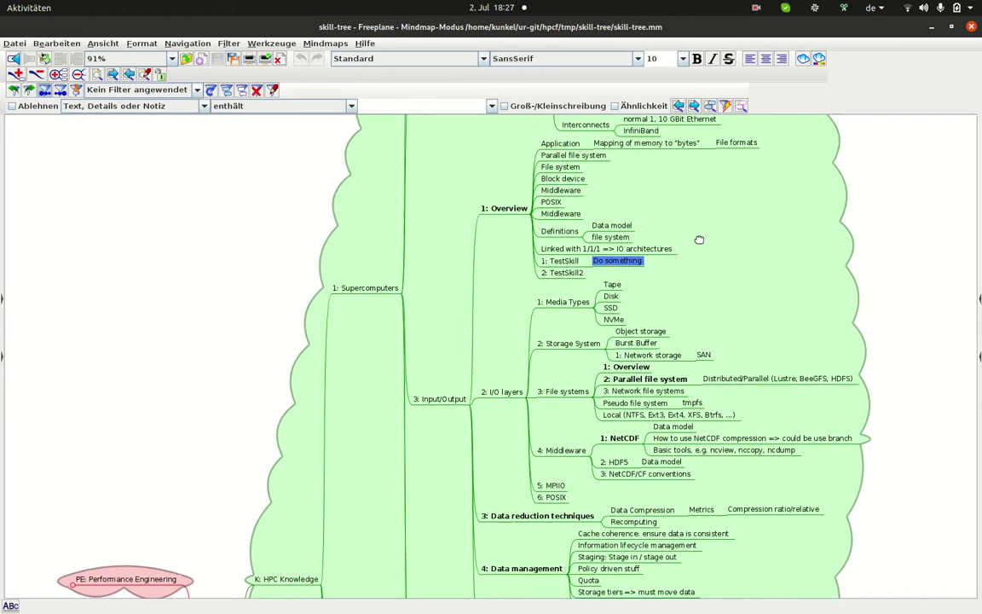
mouse_move(559, 273)
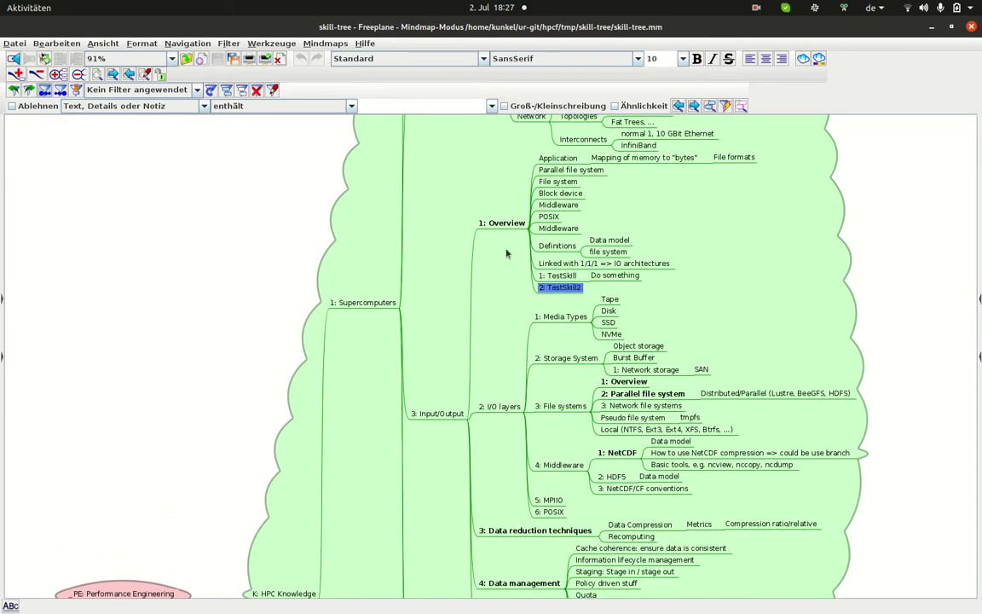
mouse_move(495, 224)
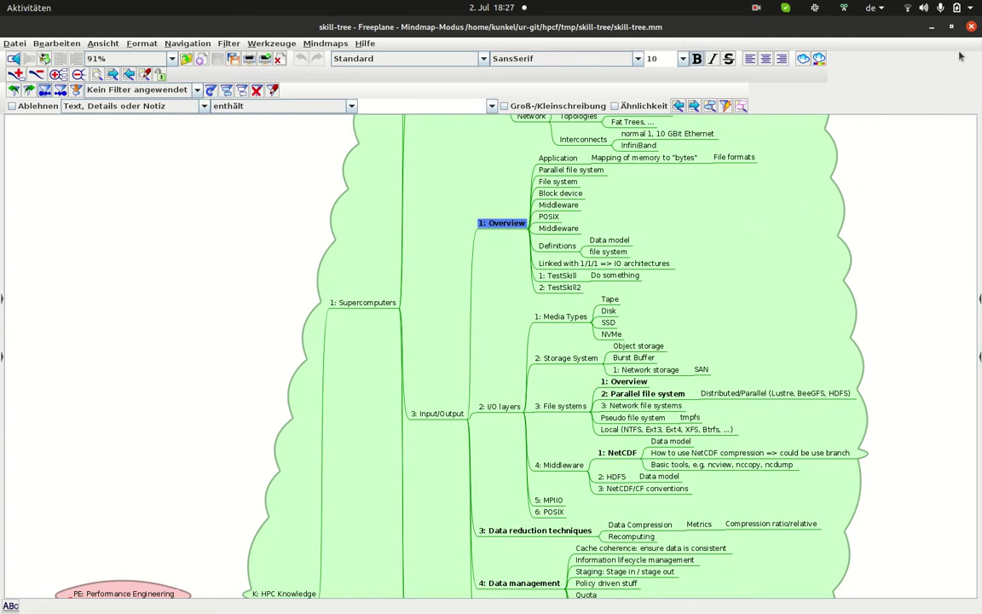
Step: Review the earlier sync output, including the CREATED lines and K1.3.1.3-B HDF5 heading
key("alt+Tab")
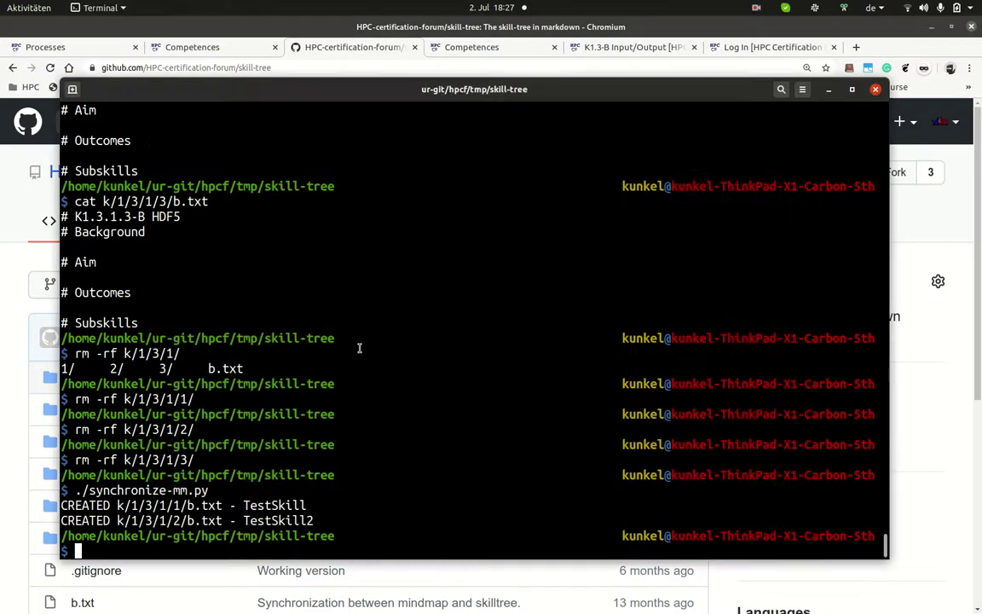
key("Up")
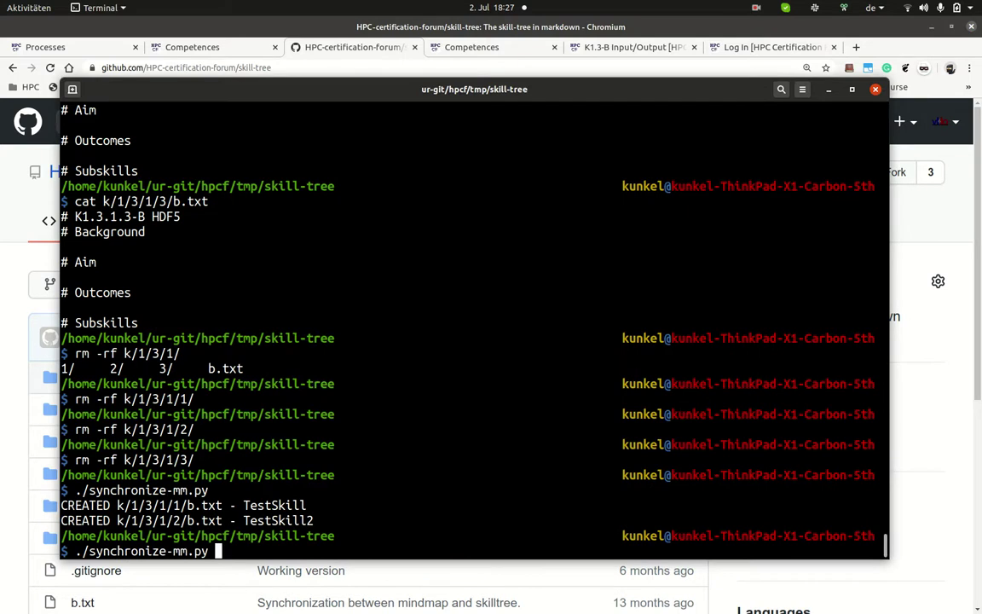
key("BackSpace")
key("BackSpace")
key("BackSpace")
key("BackSpace")
key("BackSpace")
key("BackSpace")
key("BackSpace")
key("BackSpace")
key("BackSpace")
key("BackSpace")
key("BackSpace")
key("BackSpace")
key("BackSpace")
key("BackSpace")
key("BackSpace")
key("BackSpace")
key("BackSpace")
key("BackSpace")
key("BackSpace")
key("BackSpace")
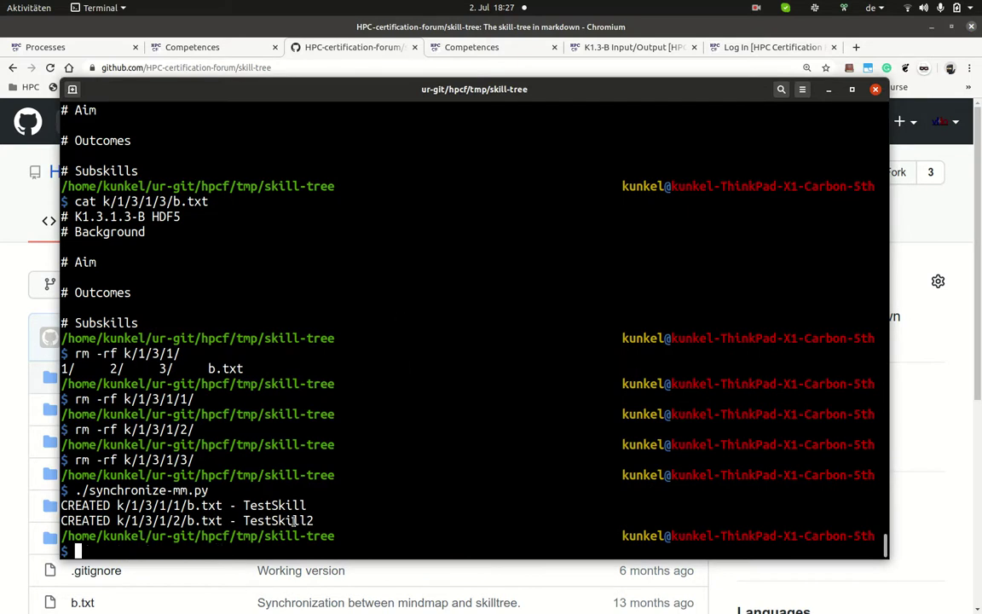
left_click_drag(315, 520, 62, 504)
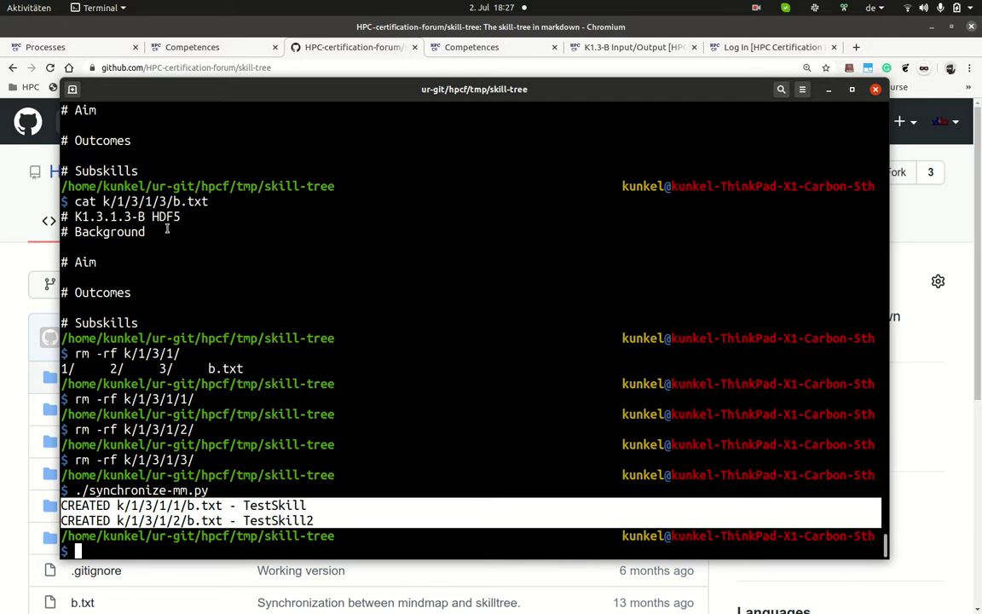
double_click(177, 201)
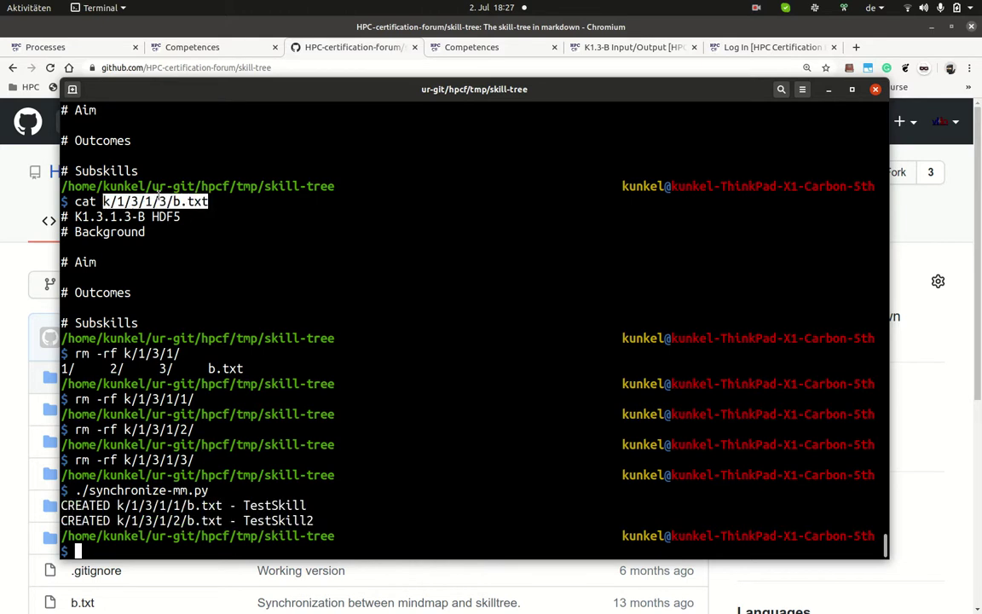
triple_click(106, 216)
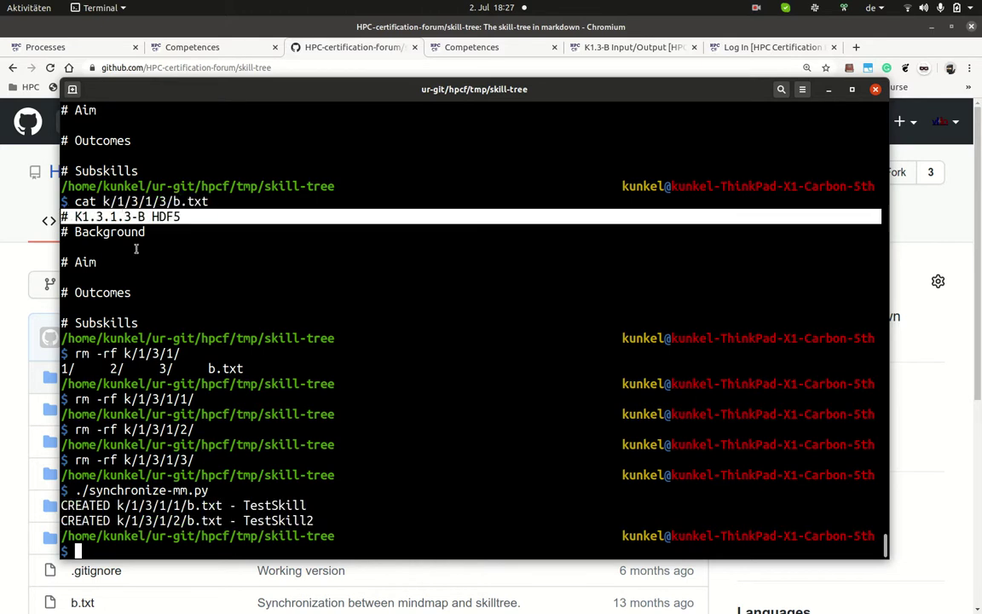
scroll(184, 301, "up", 10)
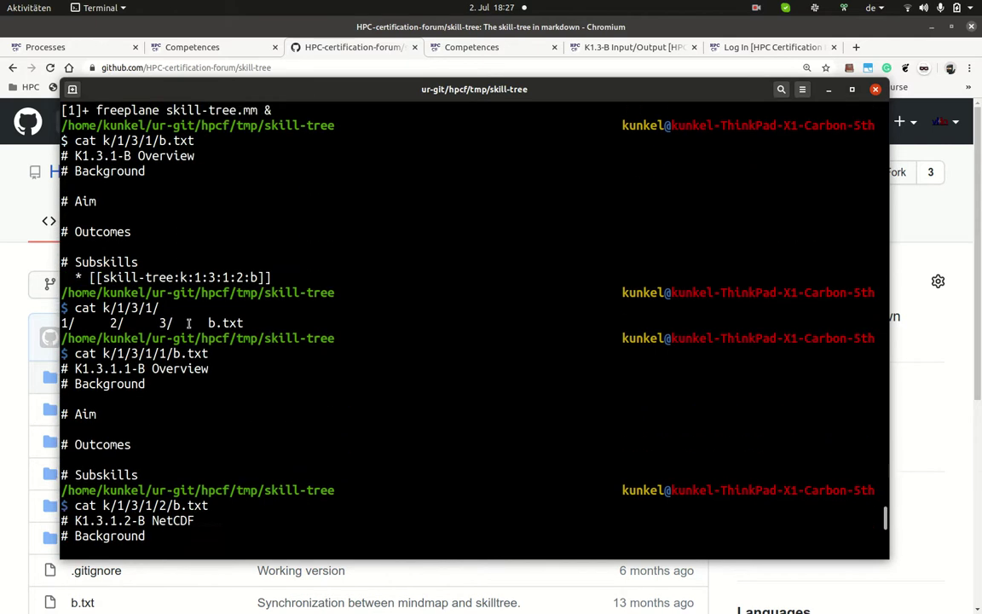
scroll(189, 322, "up", 4)
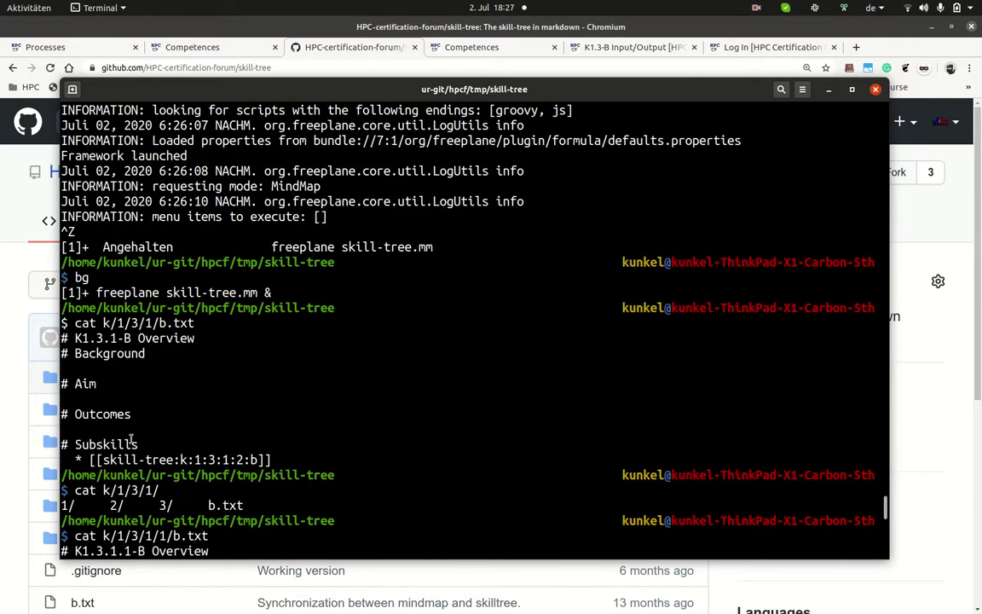
scroll(140, 366, "down", 2)
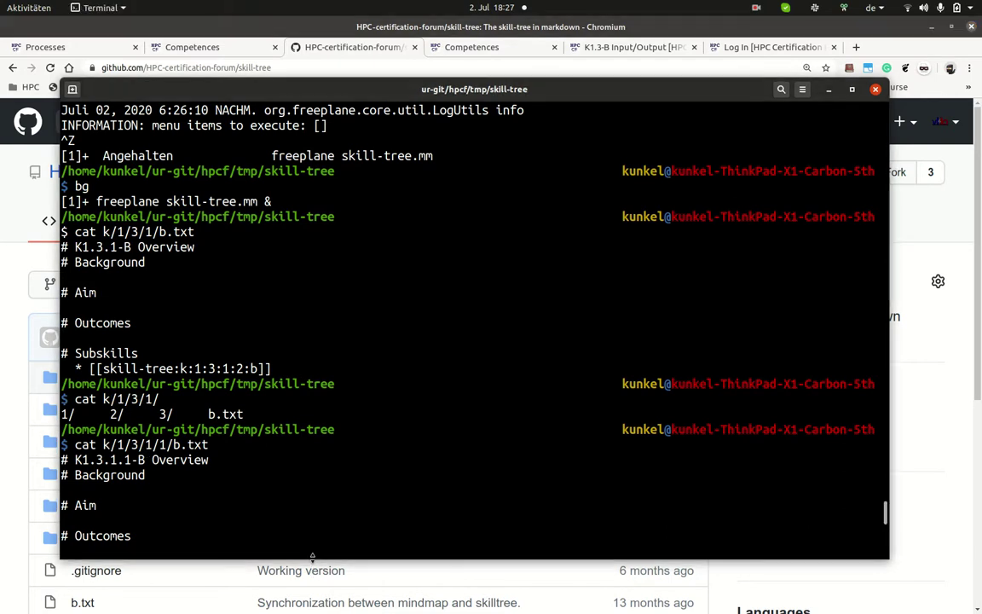
scroll(312, 545, "down", 12)
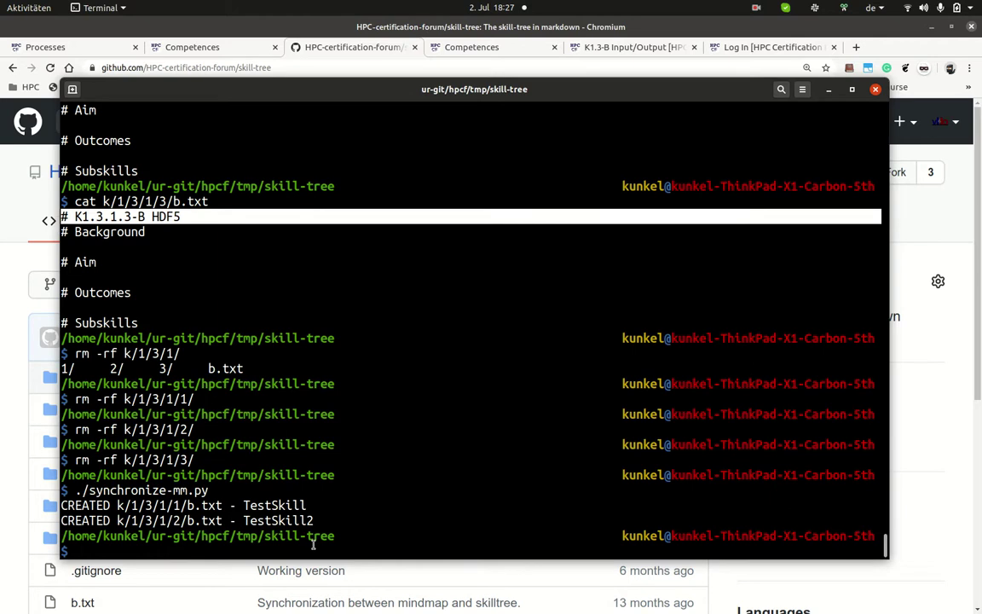
Step: Rerun ./synchronize-mm.py and cat the TestSkill file k/1/3/1/1/b.txt
key("Up")
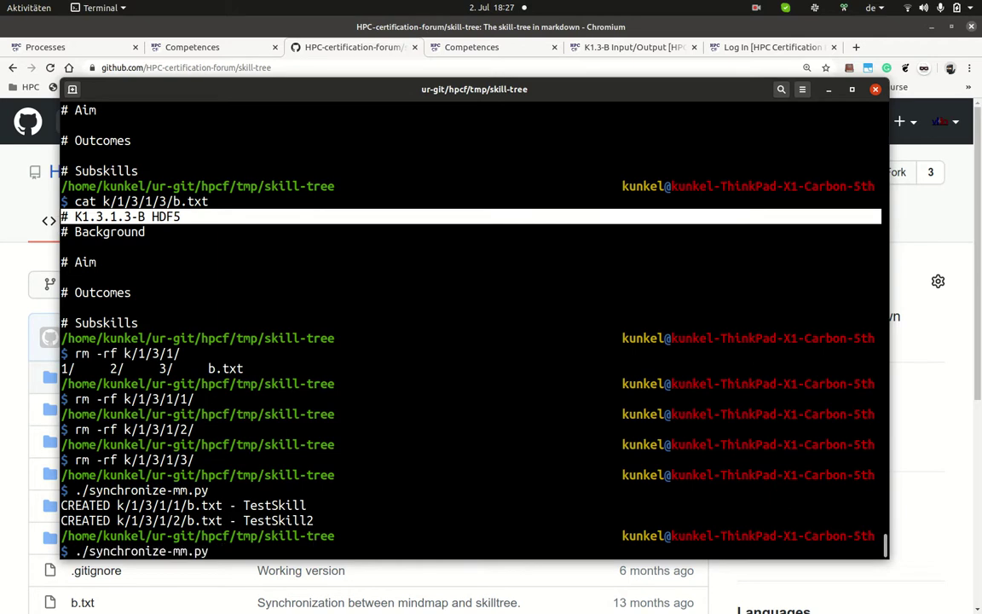
key("Return")
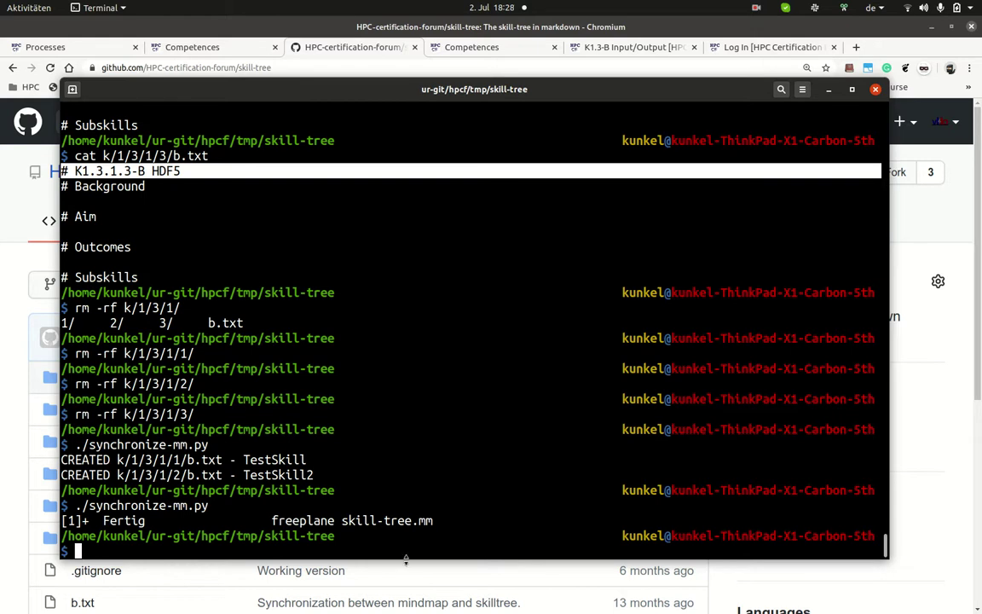
double_click(169, 459)
middle_click(168, 459)
key("Home")
type("c")
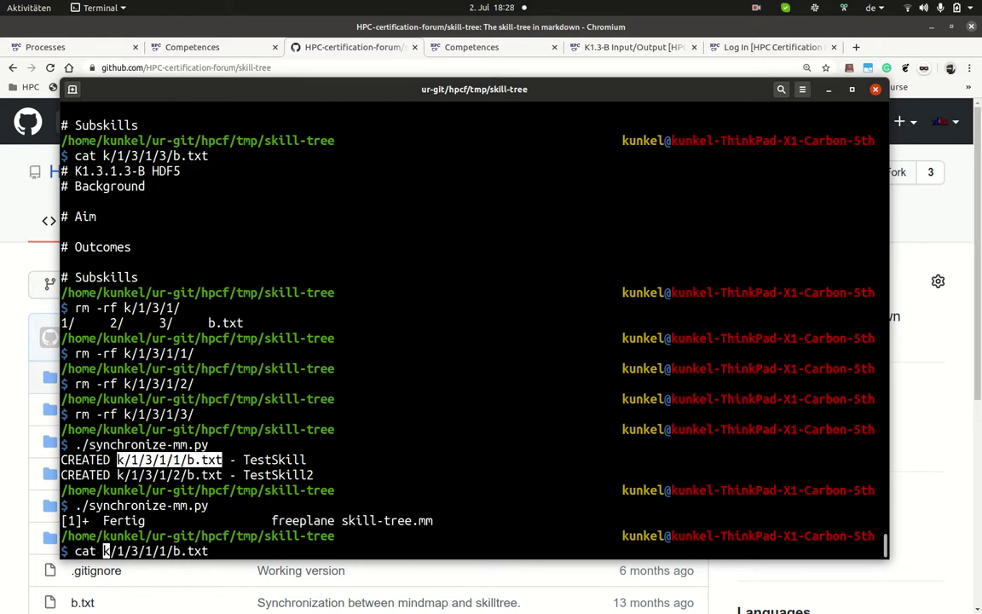
type("at")
key("Return")
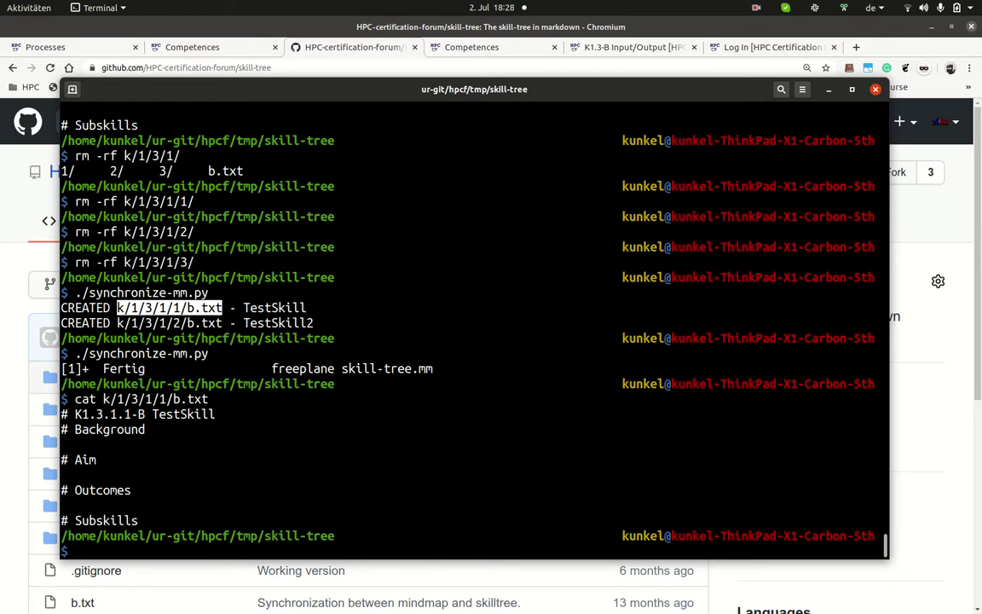
Step: Open k/1/3/1/1/b.txt in Atom
key("Up")
key("Home")
key("Delete")
key("Delete")
key("Delete")
key("Delete")
type("atom")
key("Return")
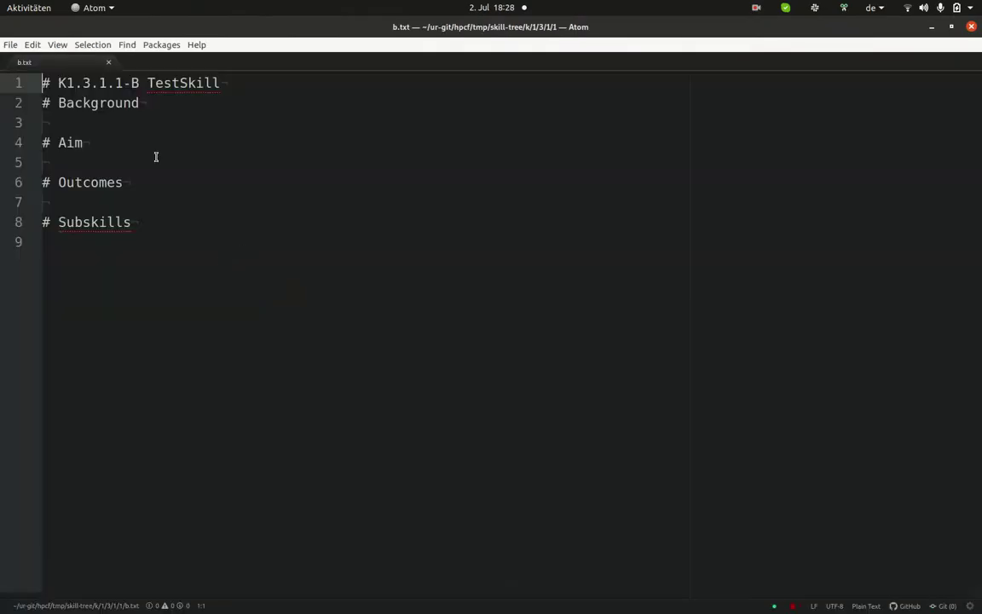
Step: Write the bullet '* this is aim 1' under the Aim heading
left_click(156, 157)
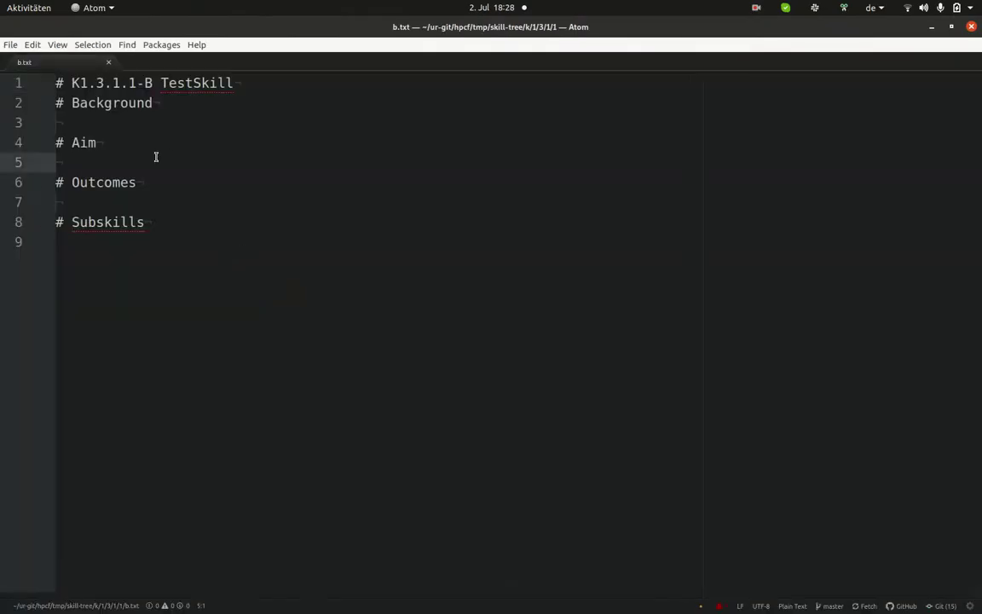
type("* ")
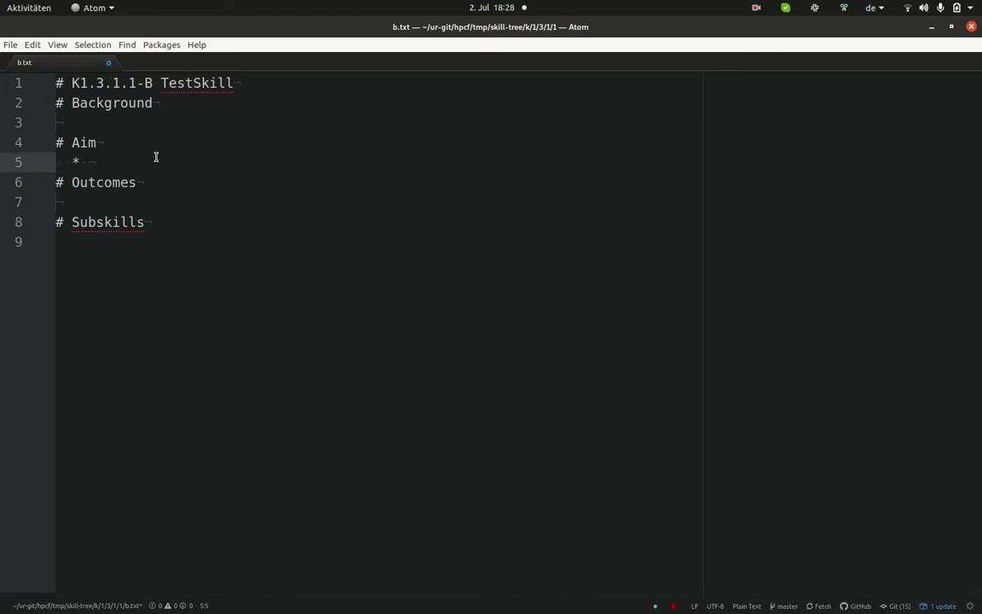
type("this is aim 1")
key("Return")
Step: Add outcome '* Design a new test skill.' under Outcomes, then begin git add in the terminal
key("Up")
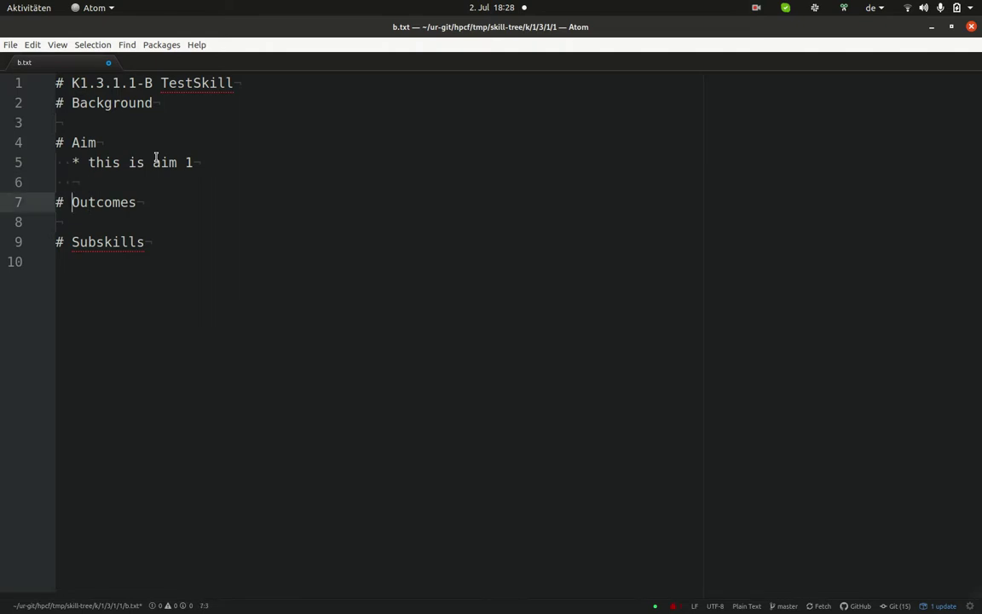
key("Down")
key("Down")
key("Down")
key("Return")
key("Up")
type("*")
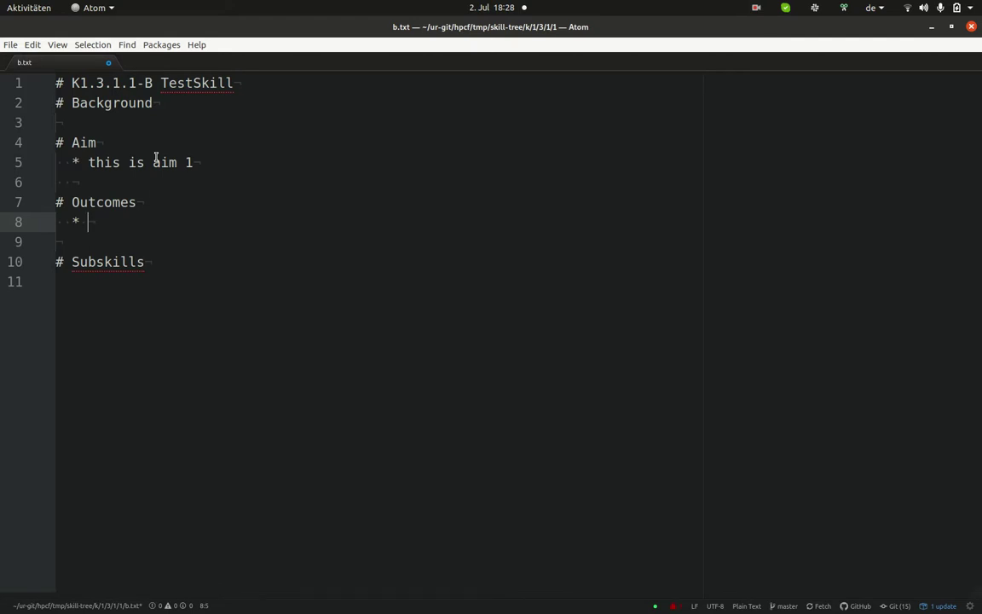
type("design")
key("ctrl+Left")
key("Delete")
type("Design a new test skill.")
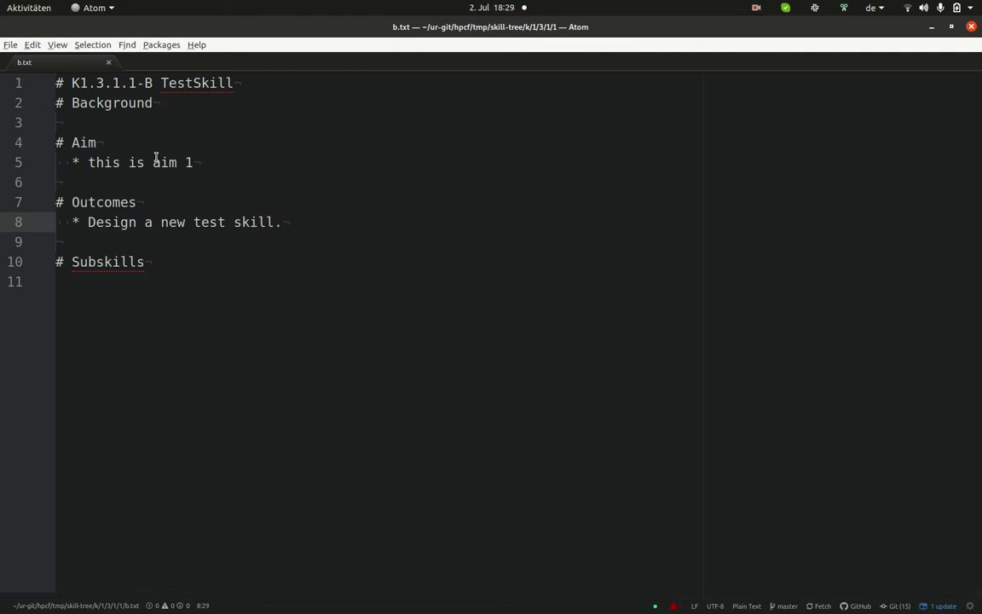
key("alt+Tab")
type("git ")
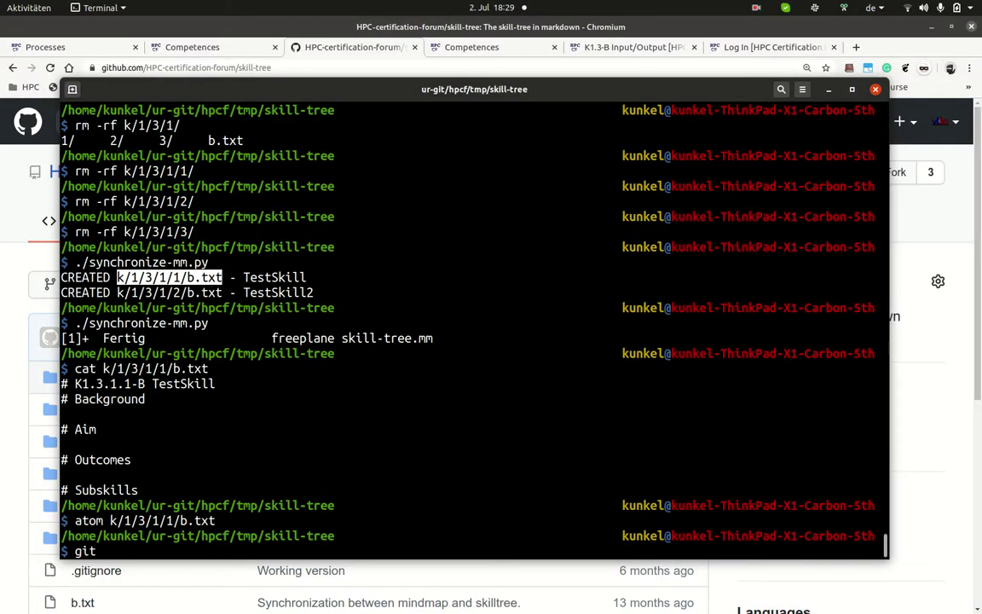
type("add")
Step: Stage k/1/3/1/1/b.txt with git add and check git status
double_click(162, 520)
middle_click(162, 520)
key("Return")
type("git status")
key("Return")
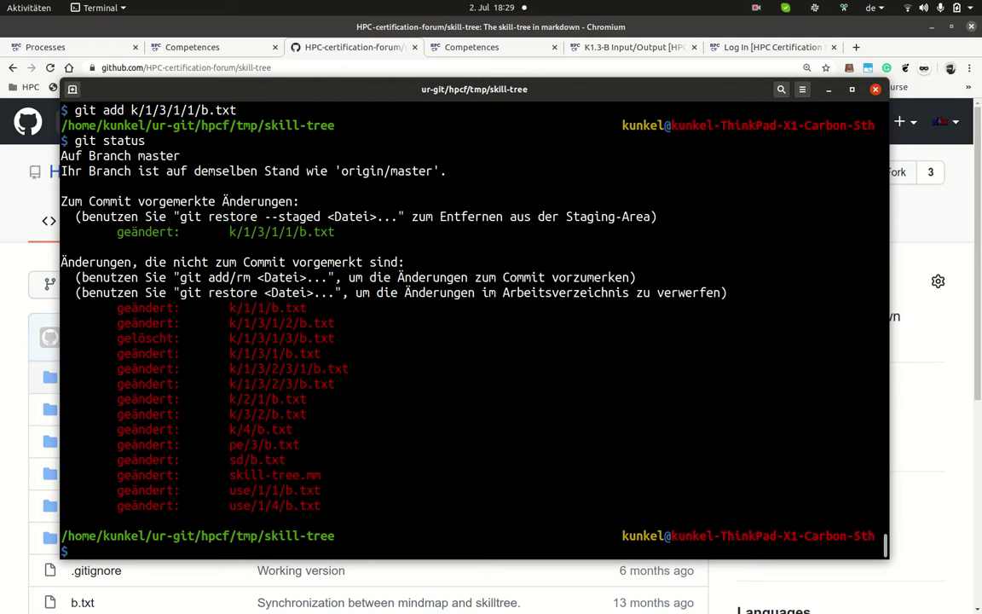
Step: Leave 'git push' typed at the prompt without running it
type("git add")
key("BackSpace")
key("BackSpace")
key("BackSpace")
key("BackSpace")
type("commit")
key("BackSpace")
key("BackSpace")
key("BackSpace")
key("BackSpace")
key("BackSpace")
key("BackSpace")
type("push")
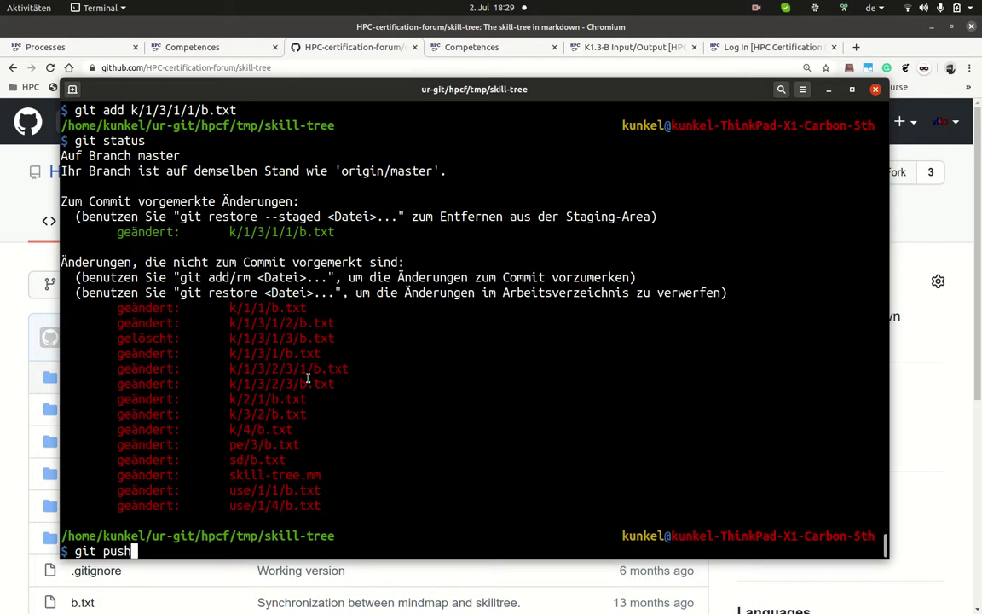
Step: Trim the wiki URL in Chromium to load the HPC Certification Forum home page
left_click(635, 48)
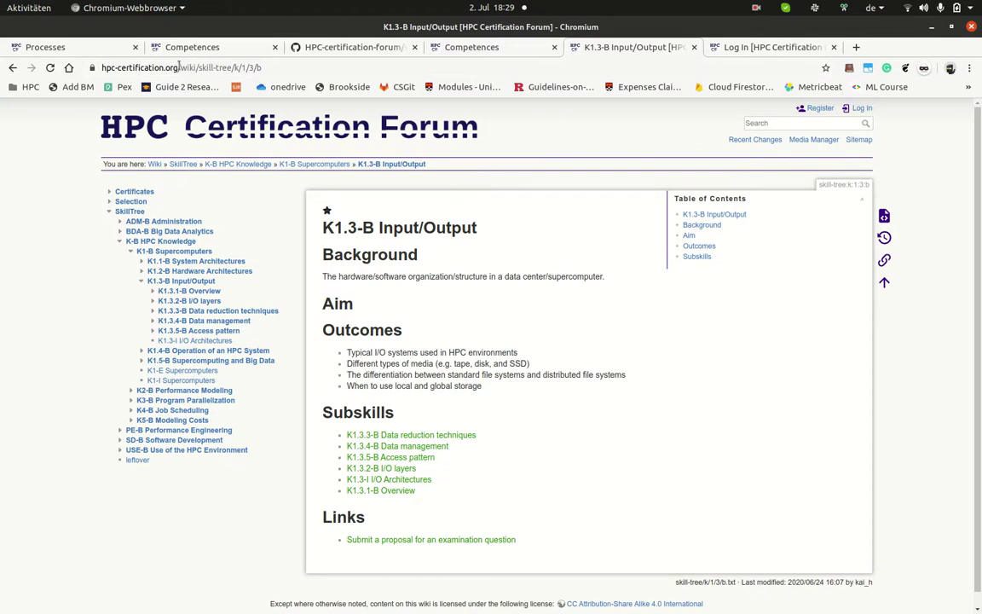
left_click_drag(179, 67, 361, 68)
key("BackSpace")
key("Return")
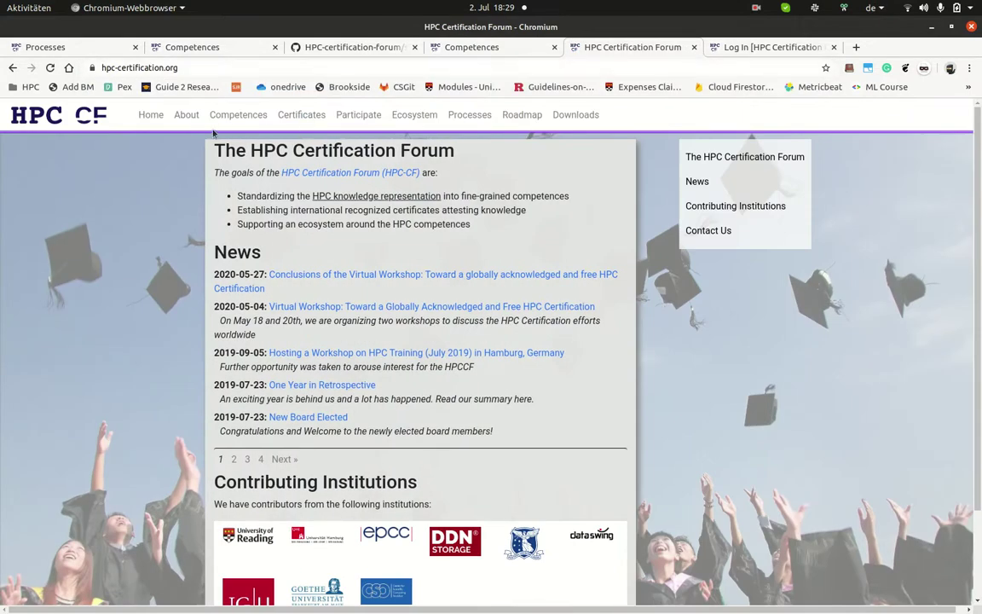
Step: On the Competences page, follow the 'available here' link to the skills wiki
left_click(224, 118)
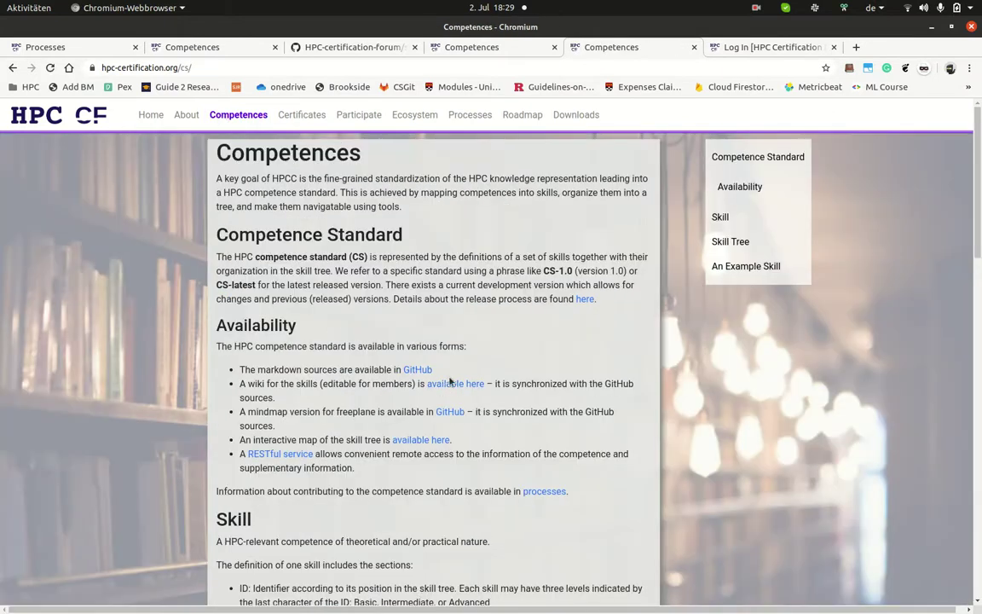
triple_click(260, 382)
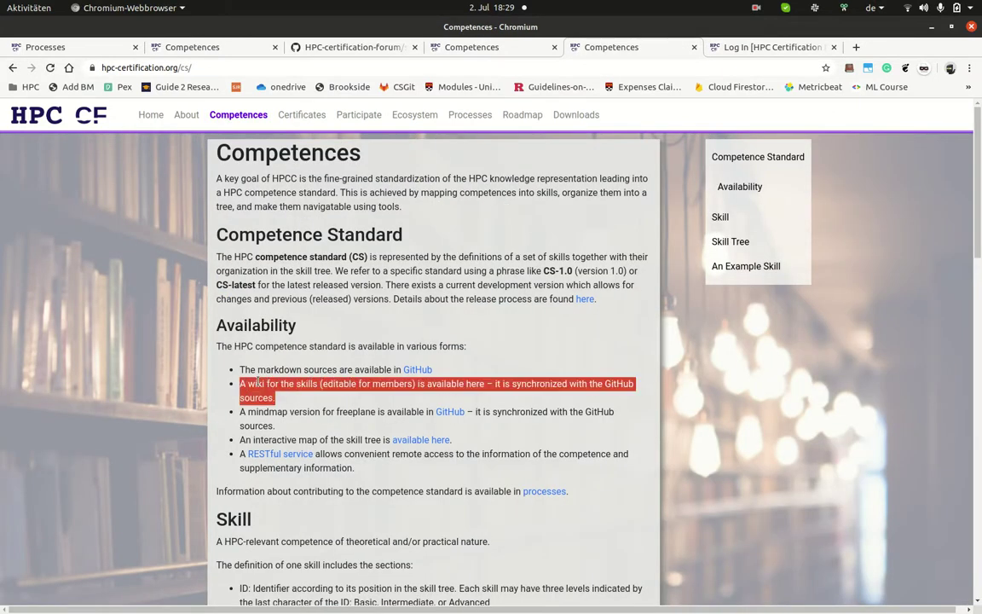
left_click(326, 388)
double_click(339, 384)
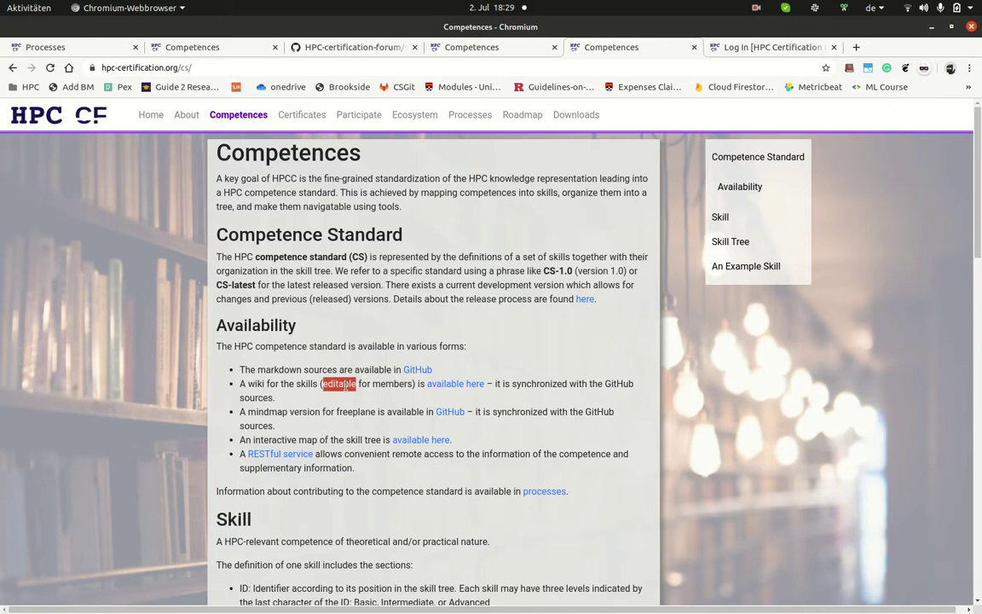
left_click(448, 386)
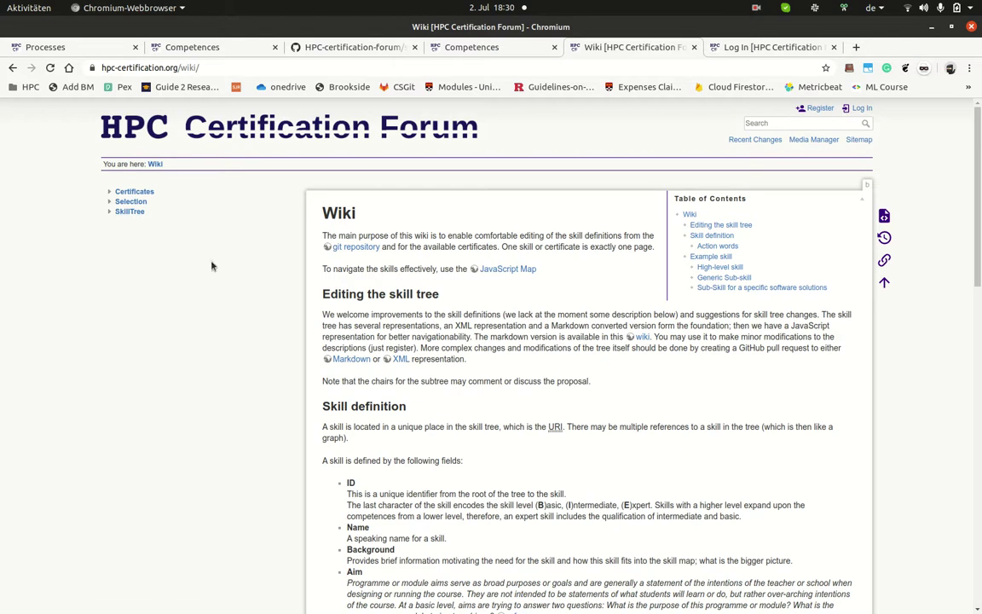
Step: Go from SkillTree through K-B, K1-B and K1.3-B to K1.3.1-B Overview
left_click(130, 211)
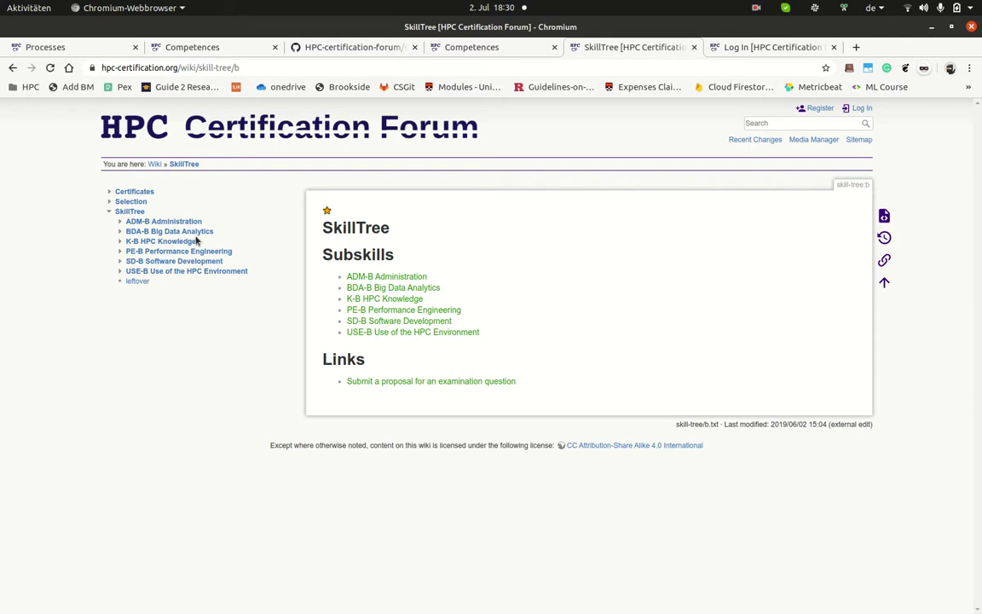
left_click(408, 299)
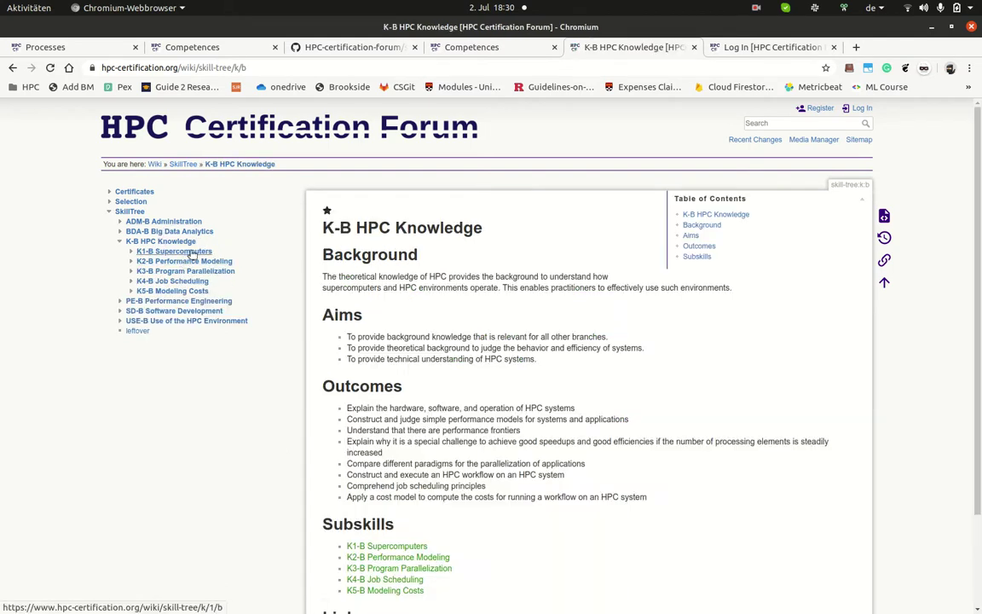
left_click(191, 253)
left_click(190, 282)
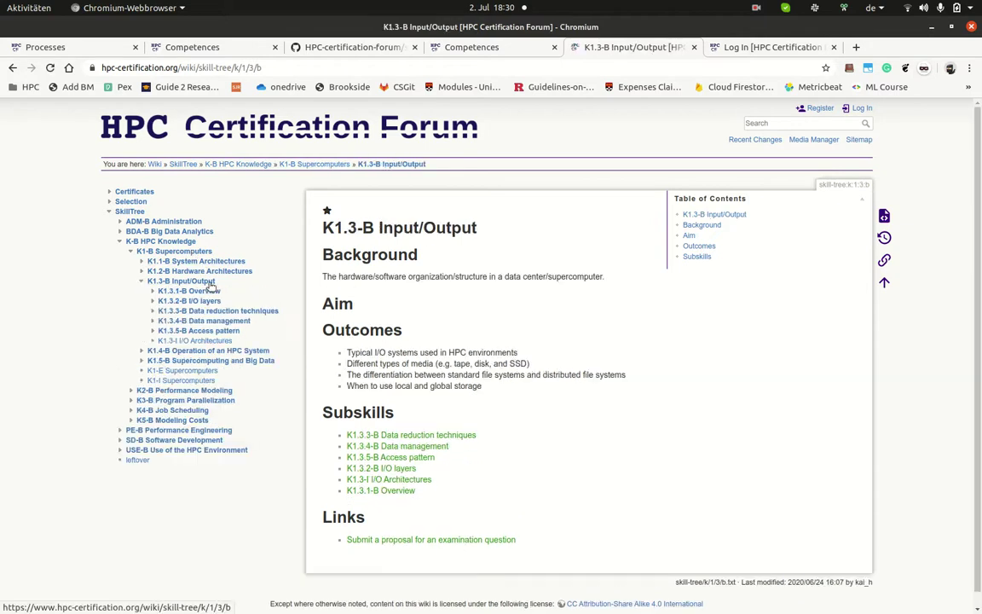
left_click(213, 290)
Step: Check the K1.3.1.2-B NetCDF and K1.3.1.3-B HDF5 pages, ending on K1.3.1.1-B Overview
left_click(215, 312)
left_click(216, 301)
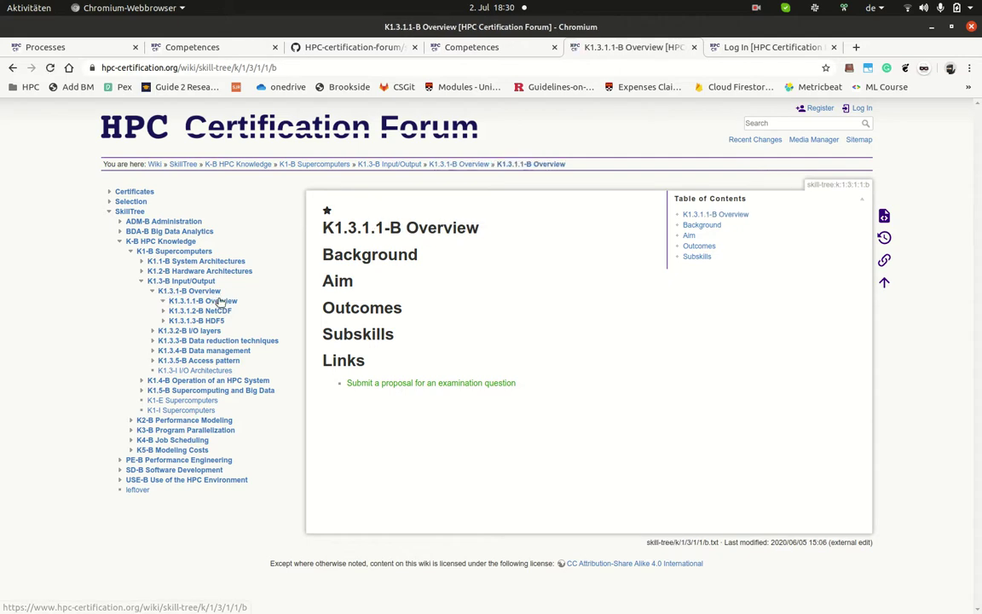
left_click(218, 312)
left_click(197, 320)
left_click(225, 303)
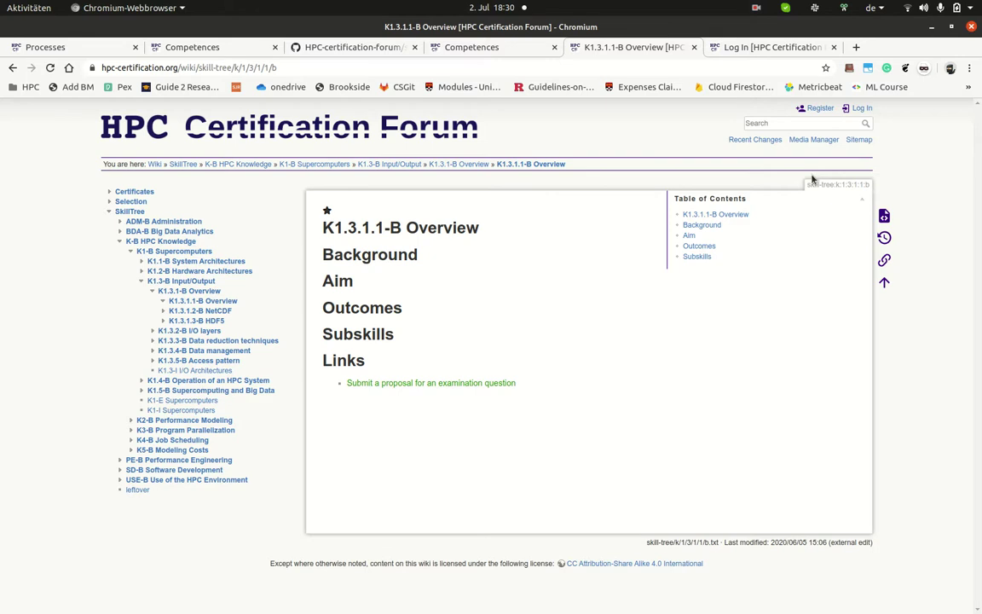
Step: Log in to the wiki with Remember me ticked and close the extra login tab
left_click(819, 110)
left_click(558, 298)
left_click(457, 319)
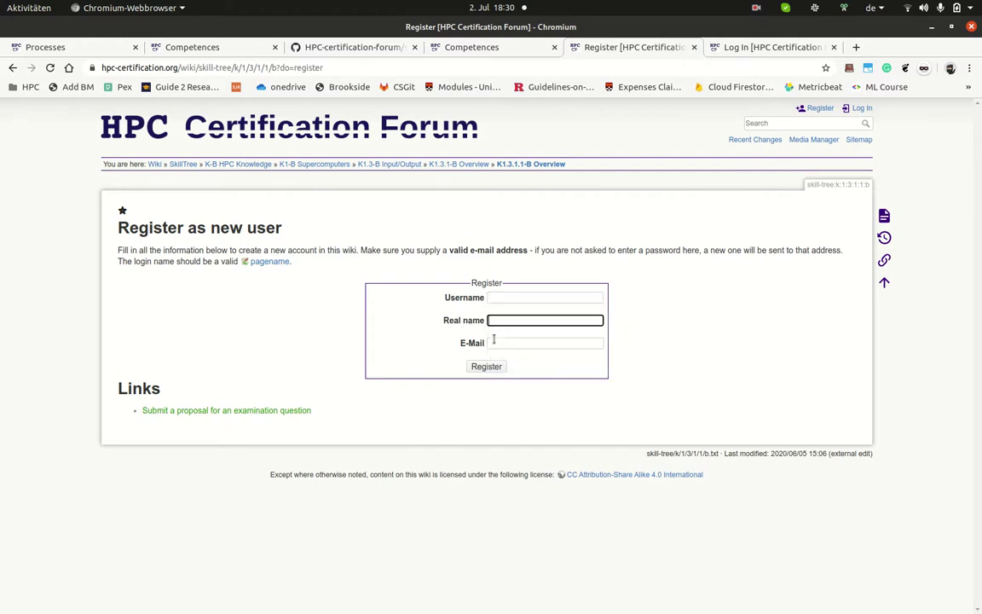
left_click(862, 109)
left_click(491, 332)
left_click(486, 356)
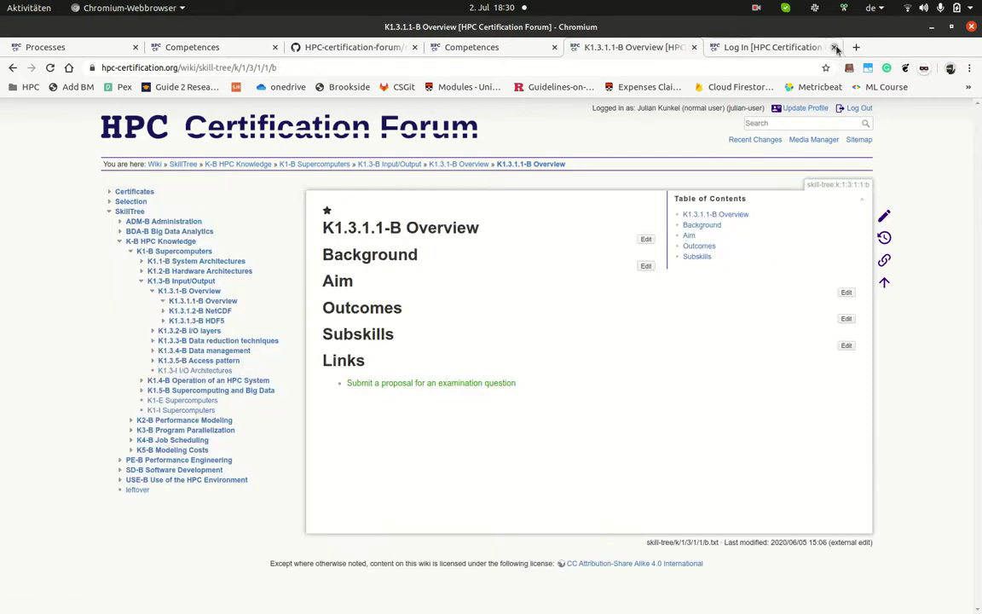
left_click(833, 46)
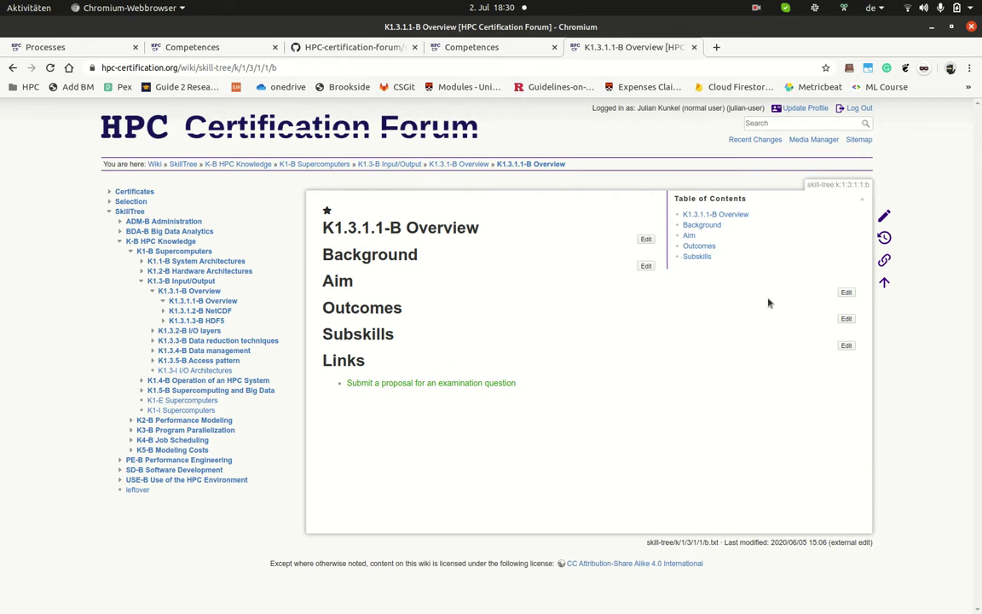
Step: Clear all text from the K1.3.1.1-B Overview page and save it
left_click(183, 306)
left_click(884, 215)
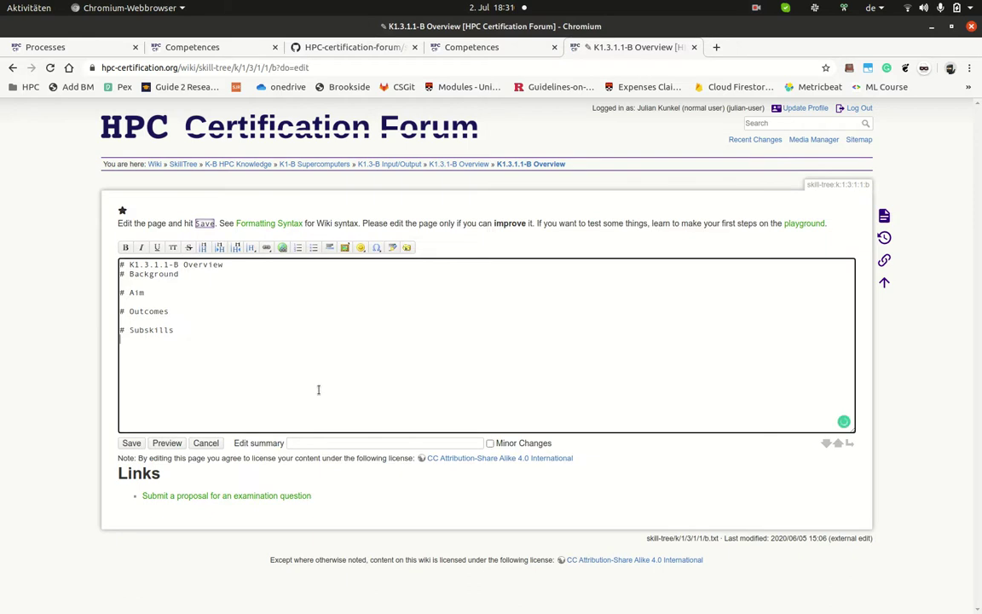
key("ctrl+a")
key("BackSpace")
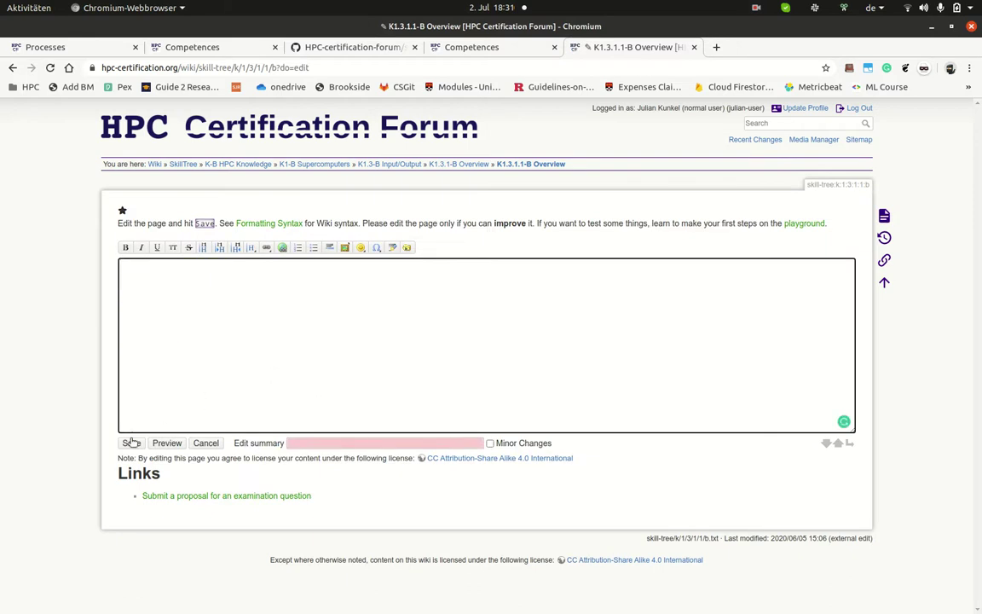
left_click(131, 443)
Step: Clear all text from the K1.3.1.2-B NetCDF page and save it
left_click(220, 302)
left_click(878, 220)
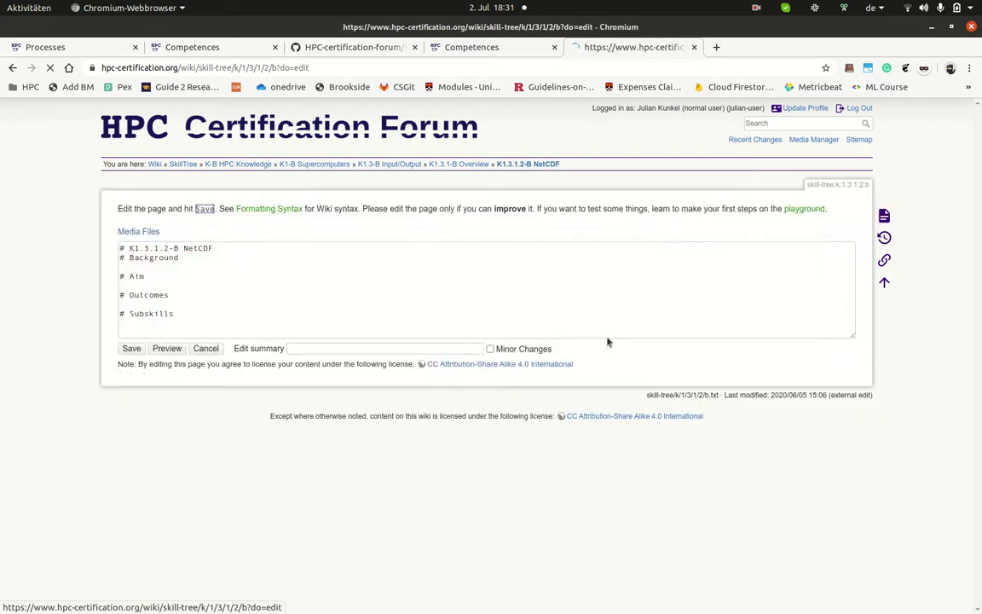
key("ctrl+a")
key("BackSpace")
left_click(133, 443)
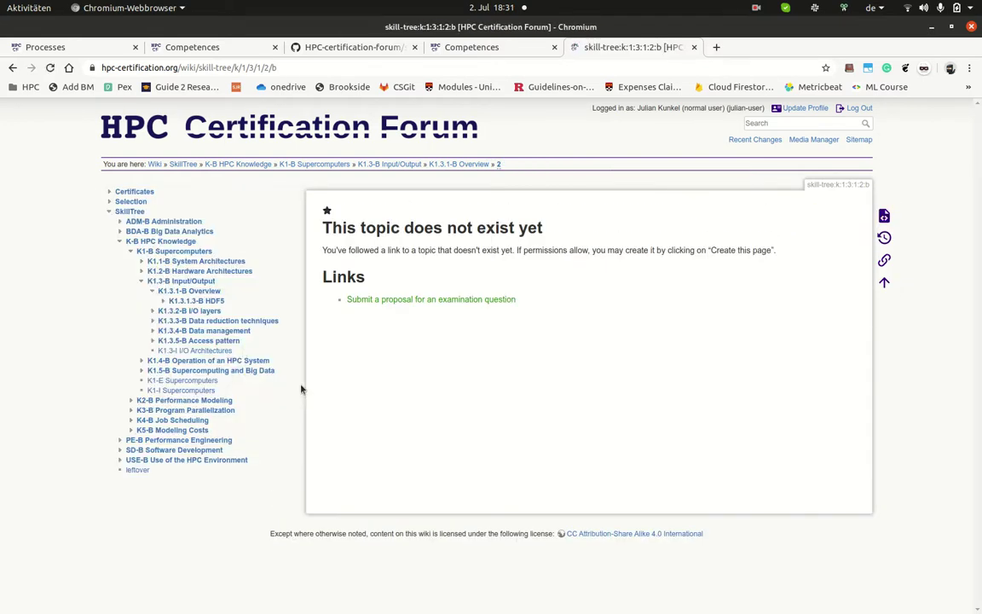
Step: Clear all text from the K1.3.1.3-B HDF5 page and save it
left_click(218, 303)
left_click(844, 220)
key("ctrl+a")
key("BackSpace")
left_click(131, 444)
Step: Under # Aim on K1.3.1-B Overview, add 'Provide an overview of relevant Input/Output layers' and save
left_click(203, 291)
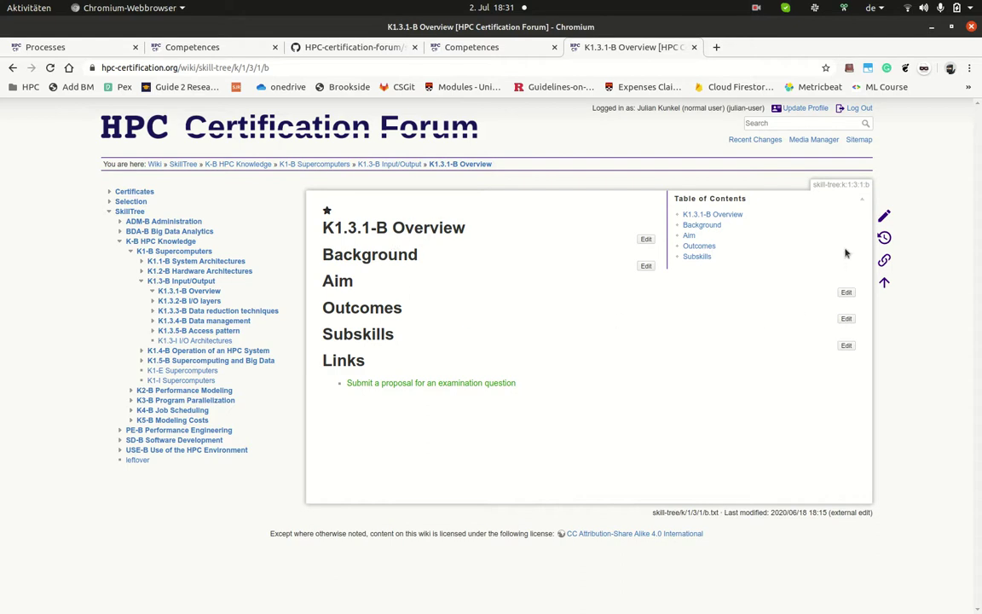
left_click(885, 213)
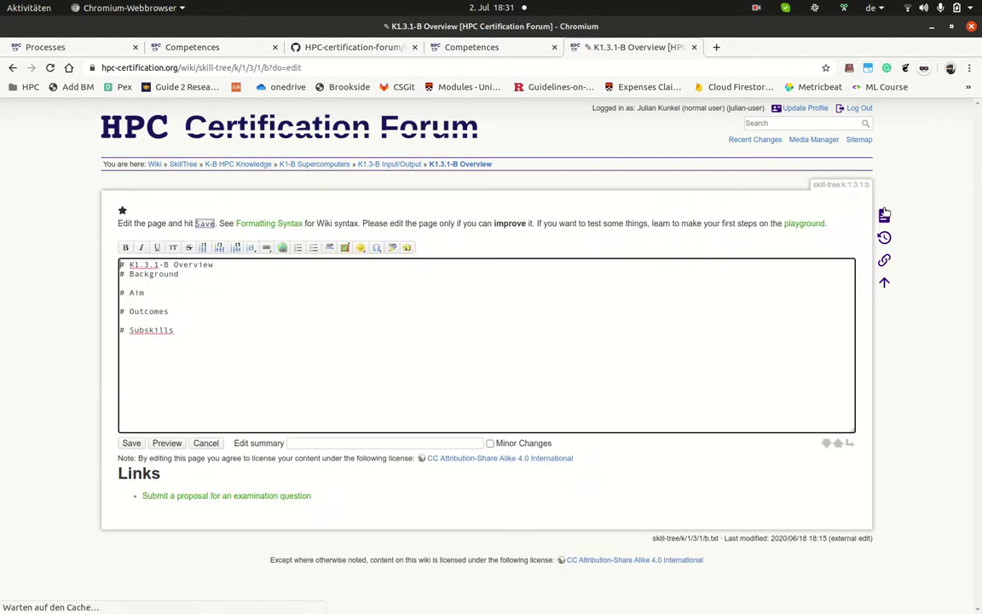
left_click(195, 298)
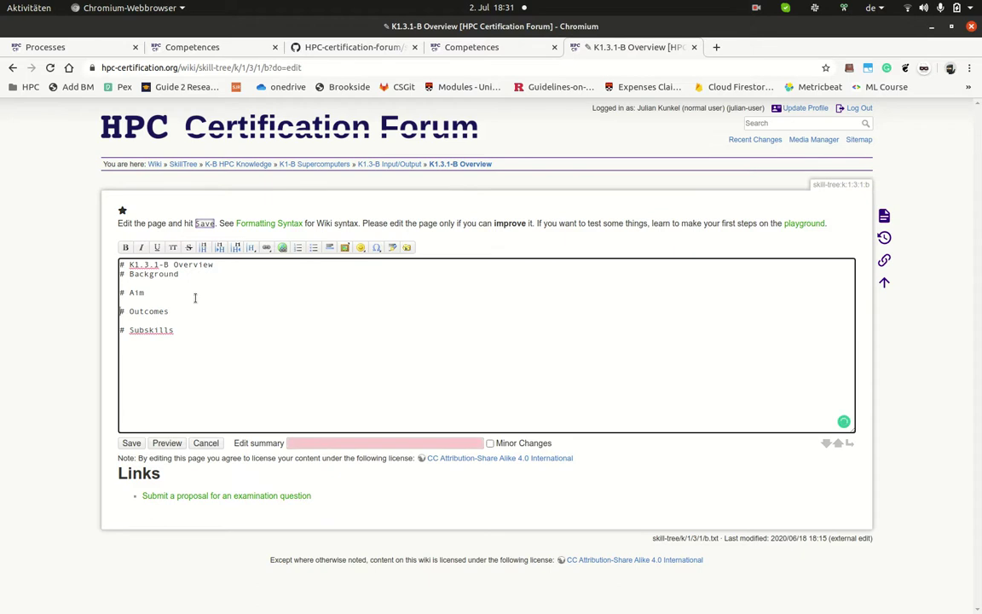
key("Return")
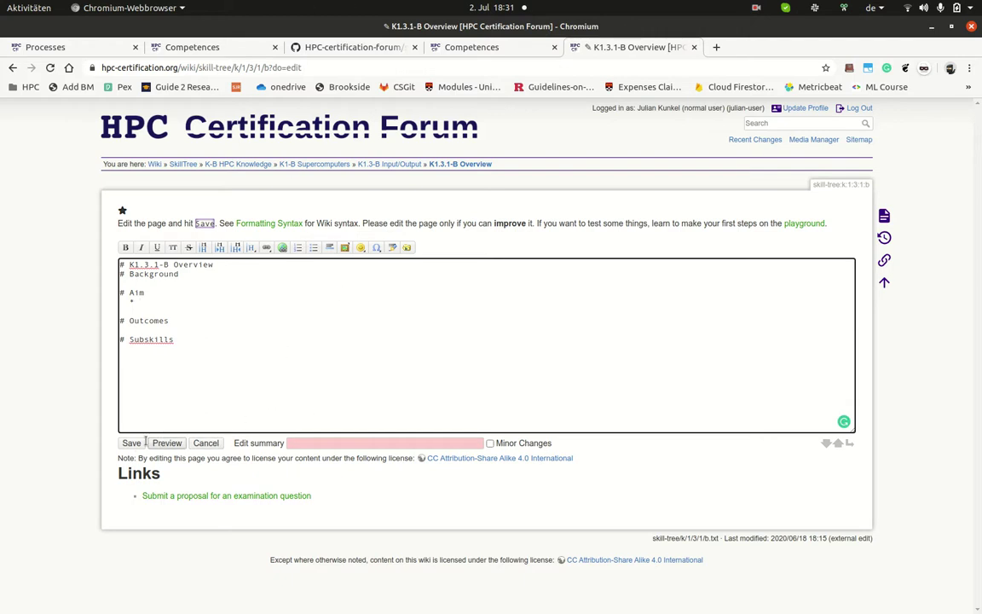
type("Test")
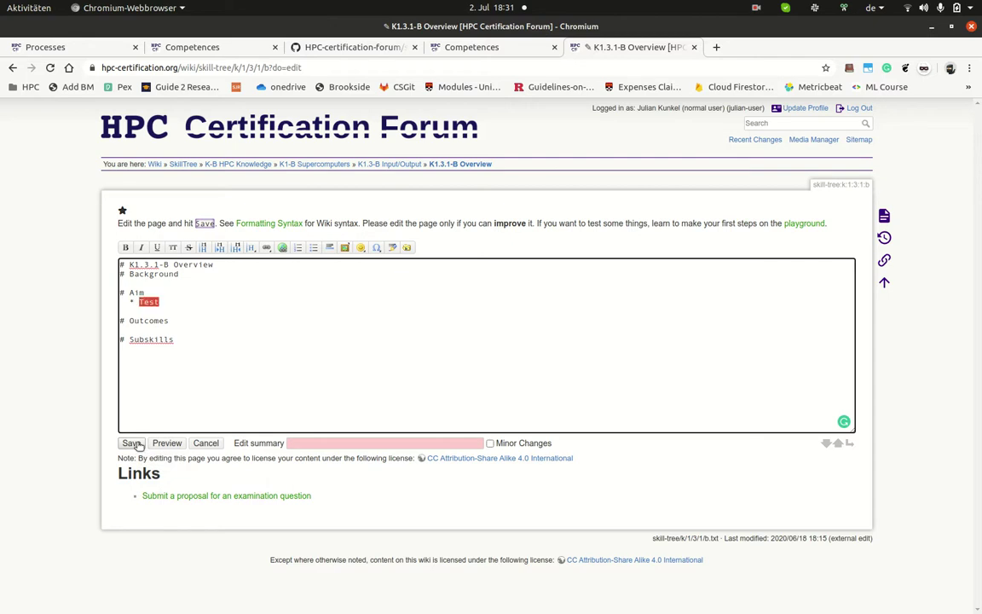
key("BackSpace")
key("BackSpace")
key("BackSpace")
key("BackSpace")
type("This sk")
key("ctrl+shift+Left")
key("ctrl+shift+Left")
type("Provide an overview of storagerelevant storage")
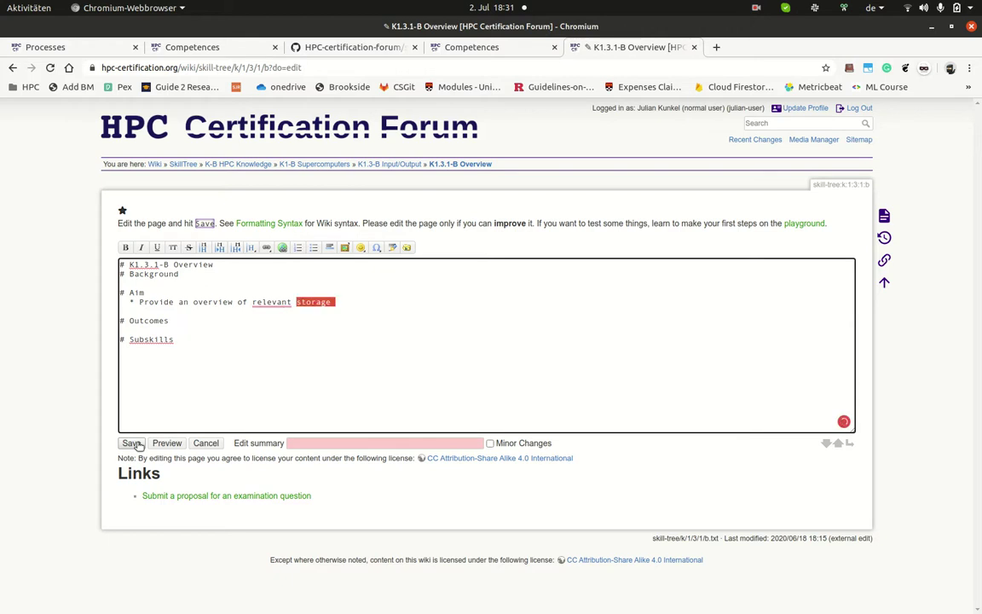
key("BackSpace")
key("BackSpace")
key("BackSpace")
key("BackSpace")
key("BackSpace")
key("BackSpace")
key("BackSpace")
key("BackSpace")
type("Input/Output layers")
left_click(132, 443)
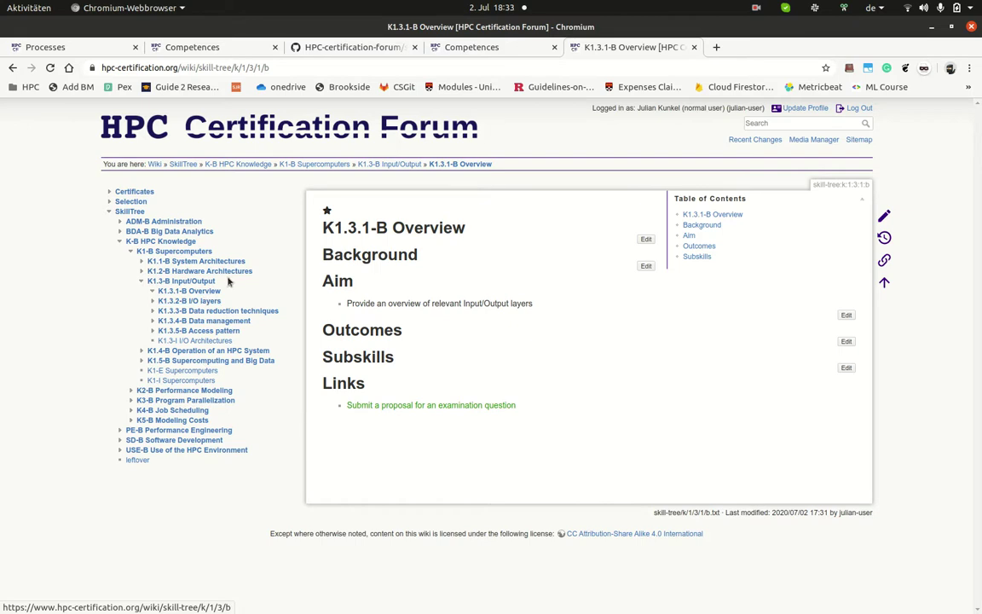
Step: Open the Processes page and expand its Competence Standard and Contributing sections
left_click(457, 48)
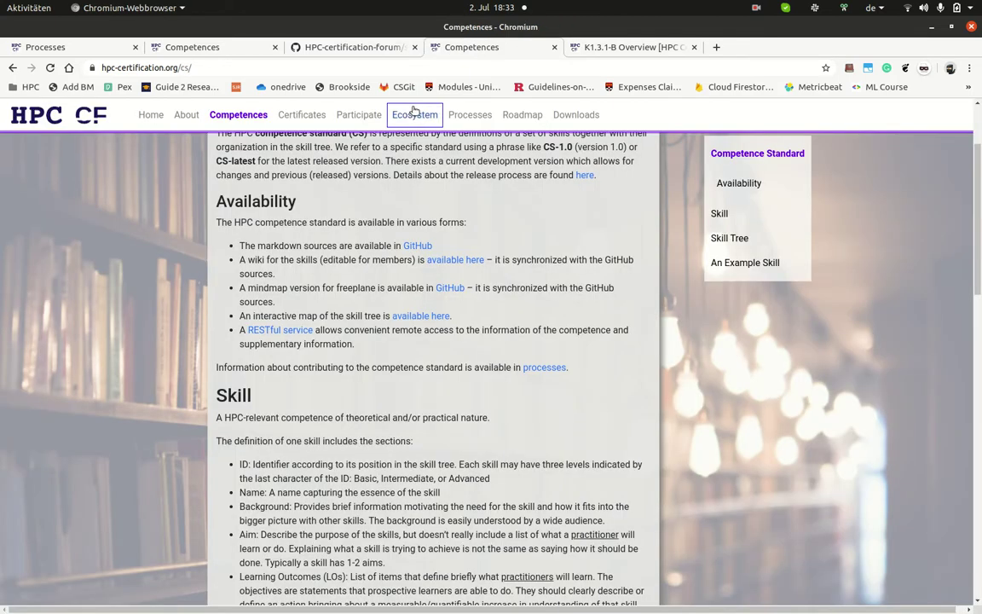
left_click(483, 124)
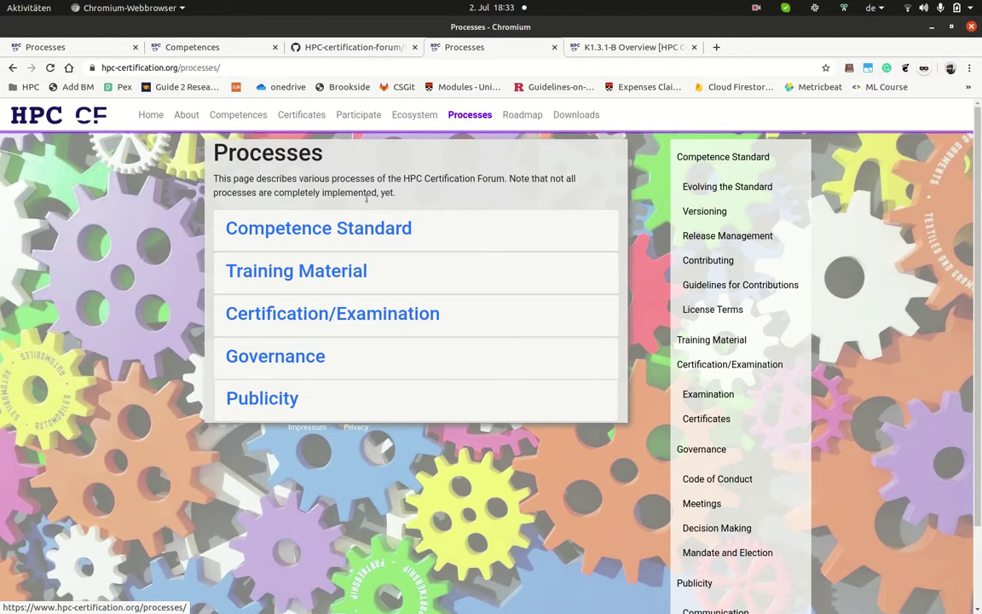
left_click(364, 231)
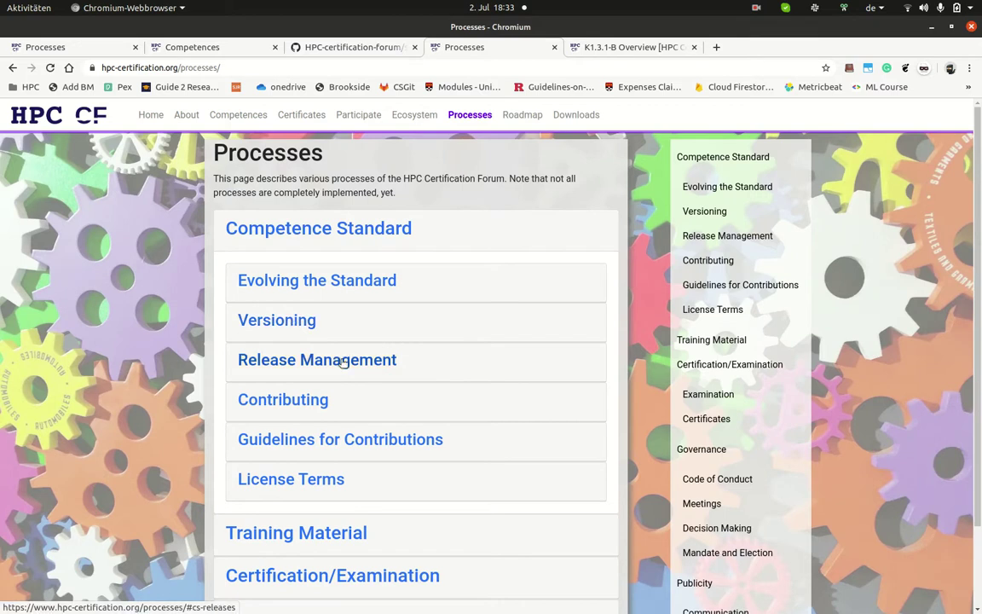
left_click(307, 402)
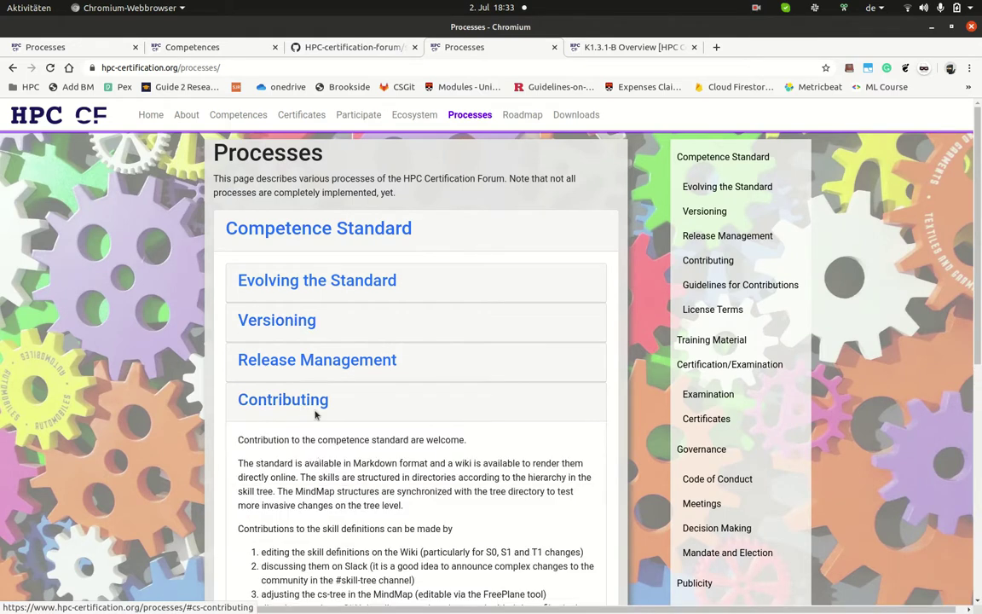
Step: Expand Versioning and Evolving the Standard to read its rules, then return to K1.3.1-B Overview
scroll(426, 443, "down", 3)
scroll(497, 474, "down", 2)
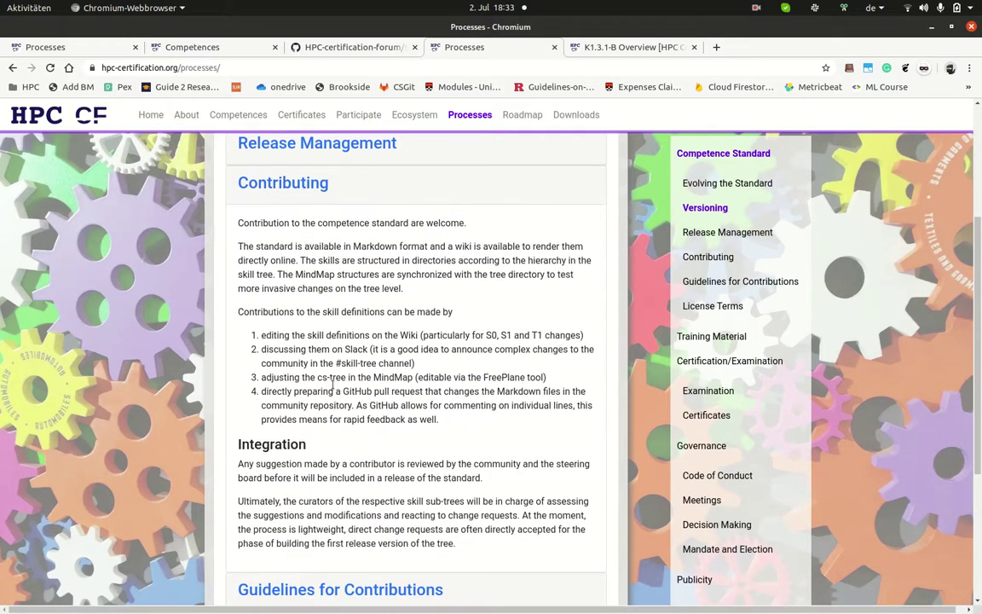
scroll(408, 421, "up", 3)
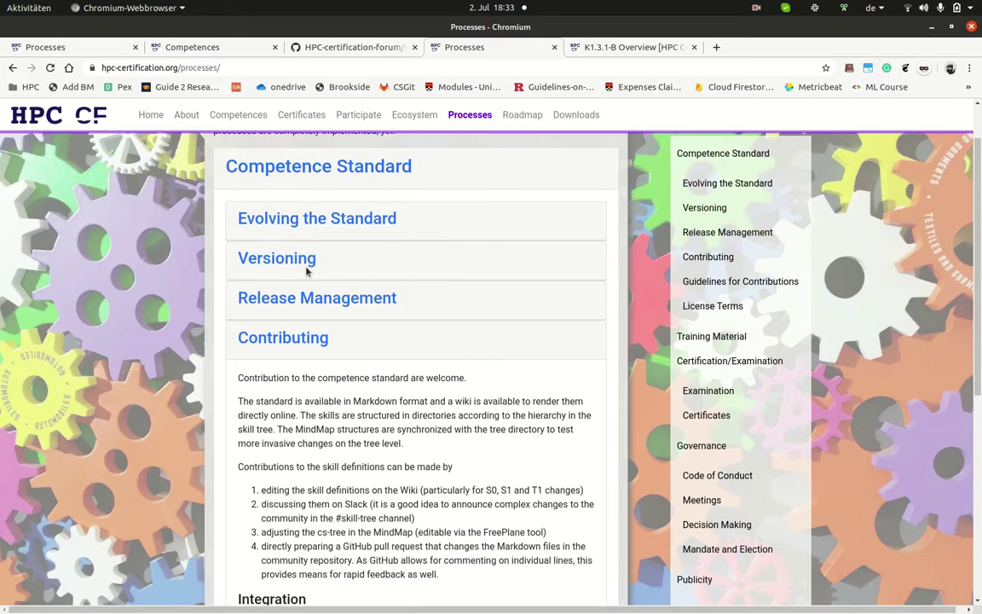
left_click(309, 260)
left_click(334, 220)
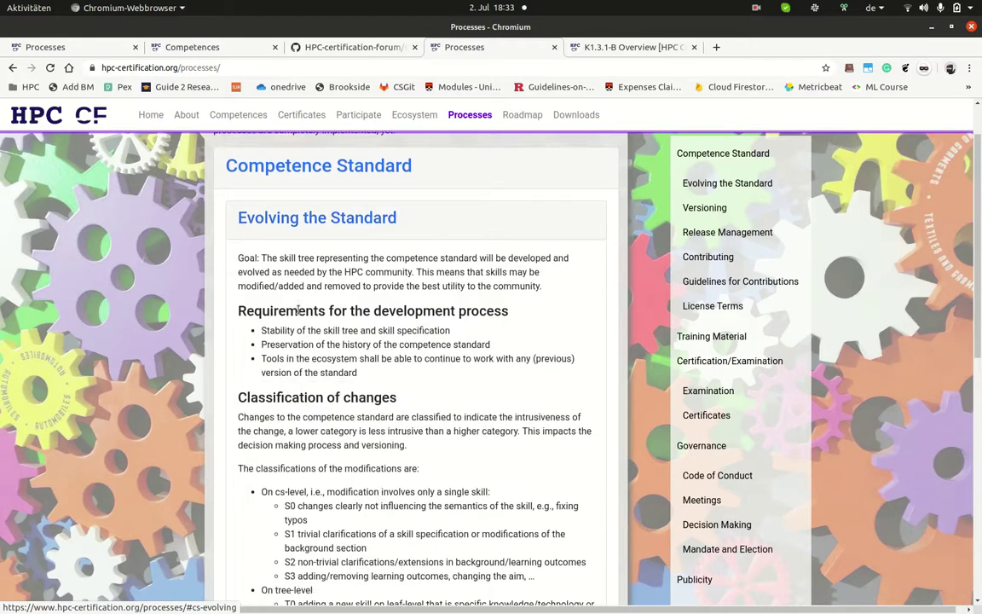
scroll(330, 376, "down", 2)
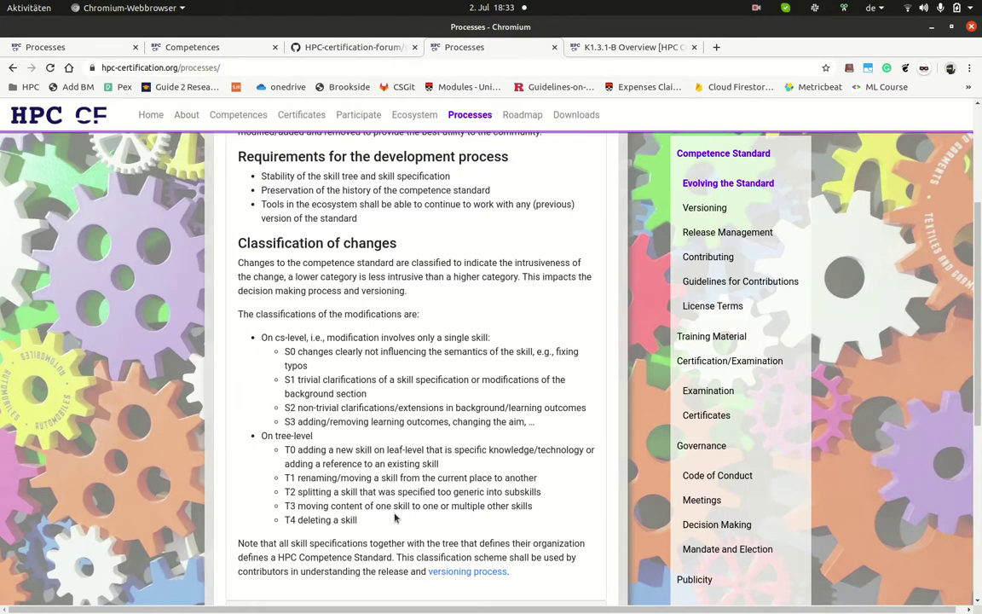
scroll(394, 516, "down", 1)
left_click(570, 48)
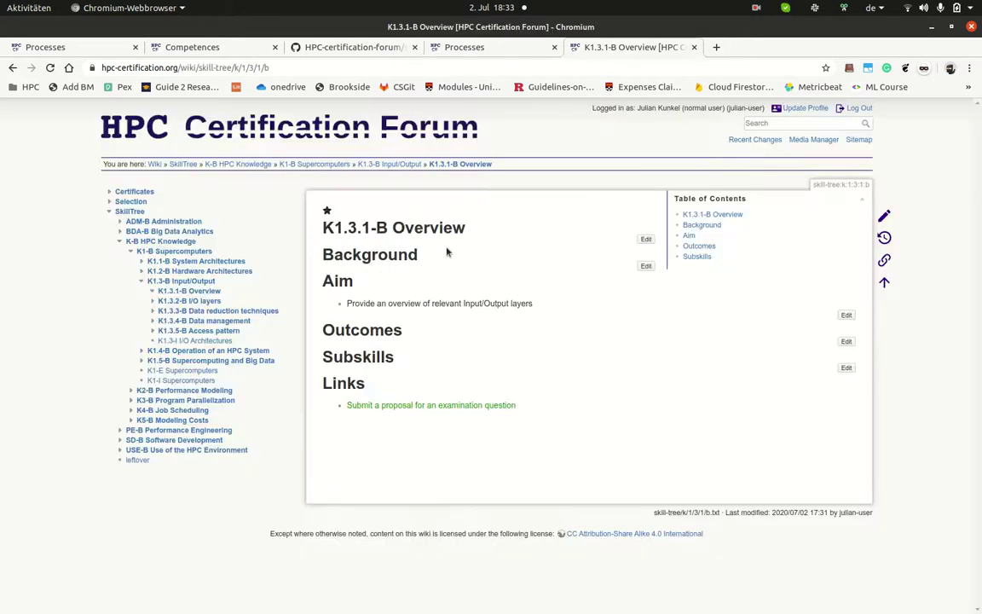
Step: Navigate the sidebar through K1.1-B and USE-B to the USE1-B Cluster Operating System page
triple_click(480, 305)
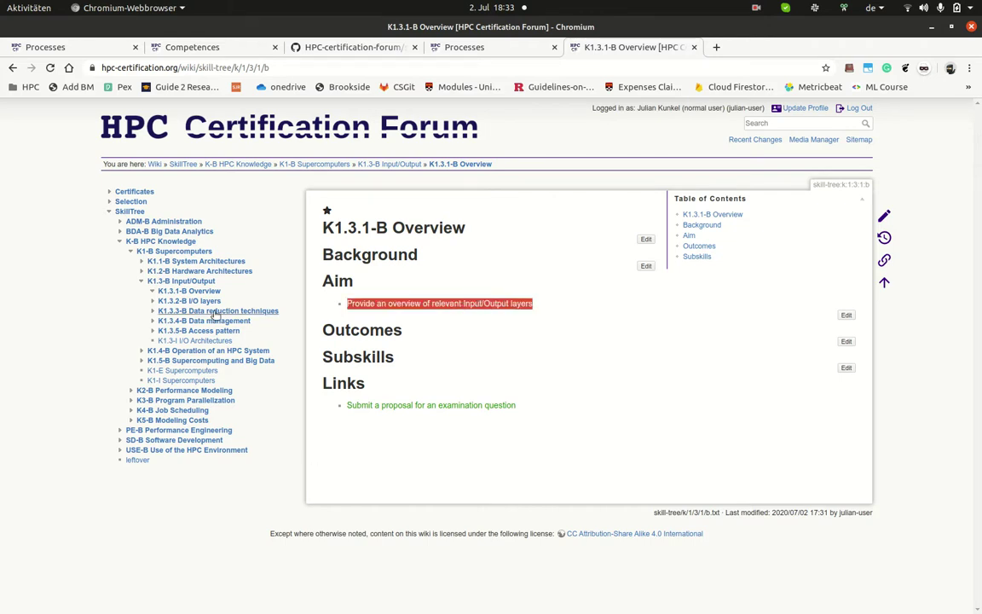
left_click(210, 262)
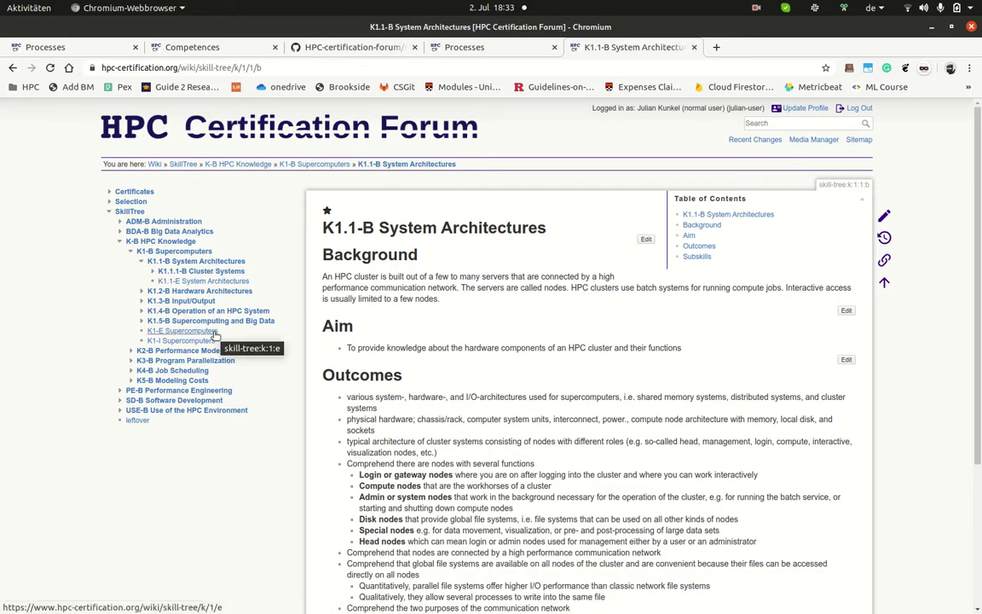
left_click(224, 412)
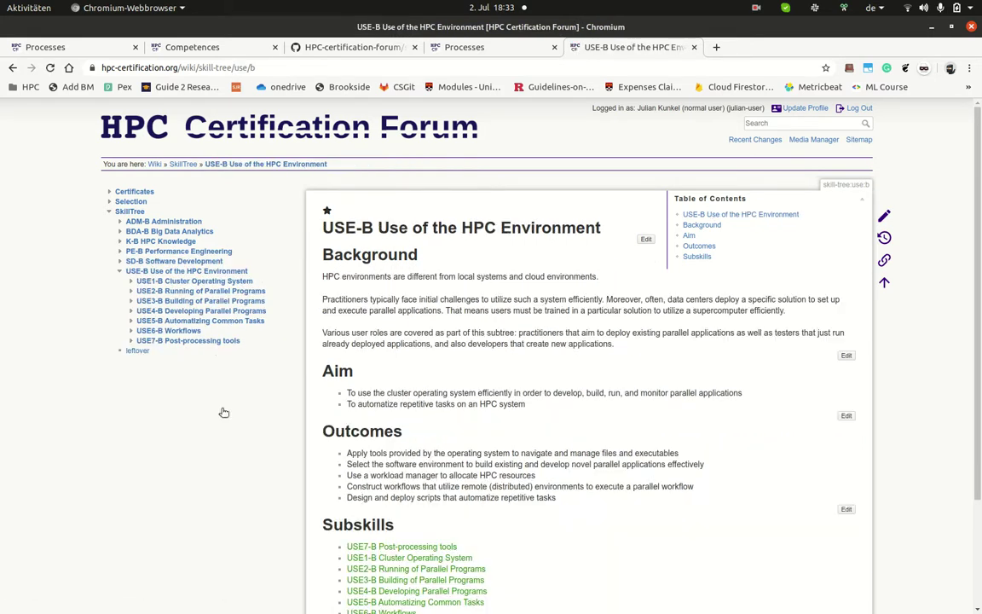
left_click(236, 284)
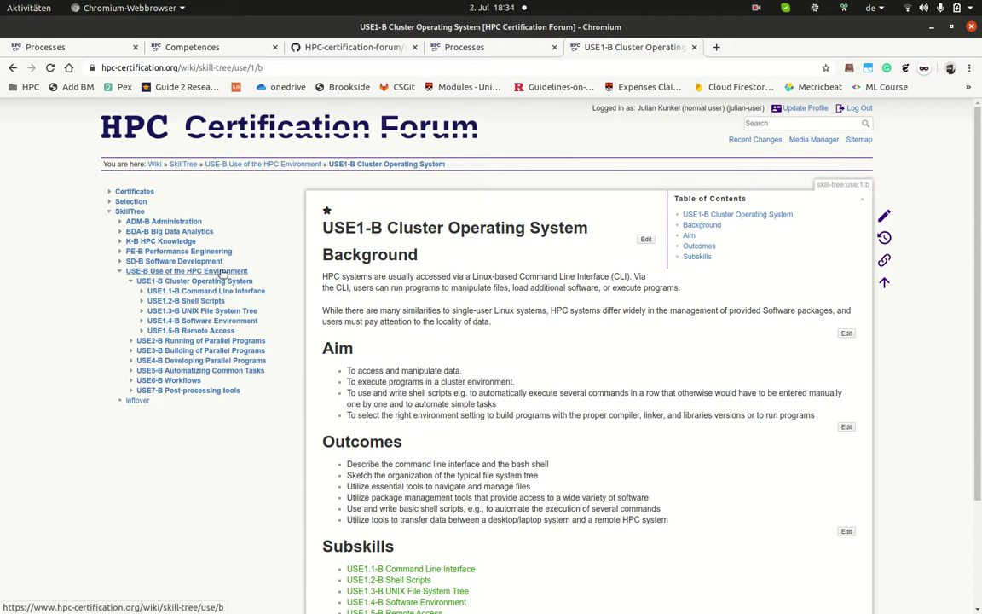
scroll(467, 537, "down", 2)
scroll(484, 552, "up", 1)
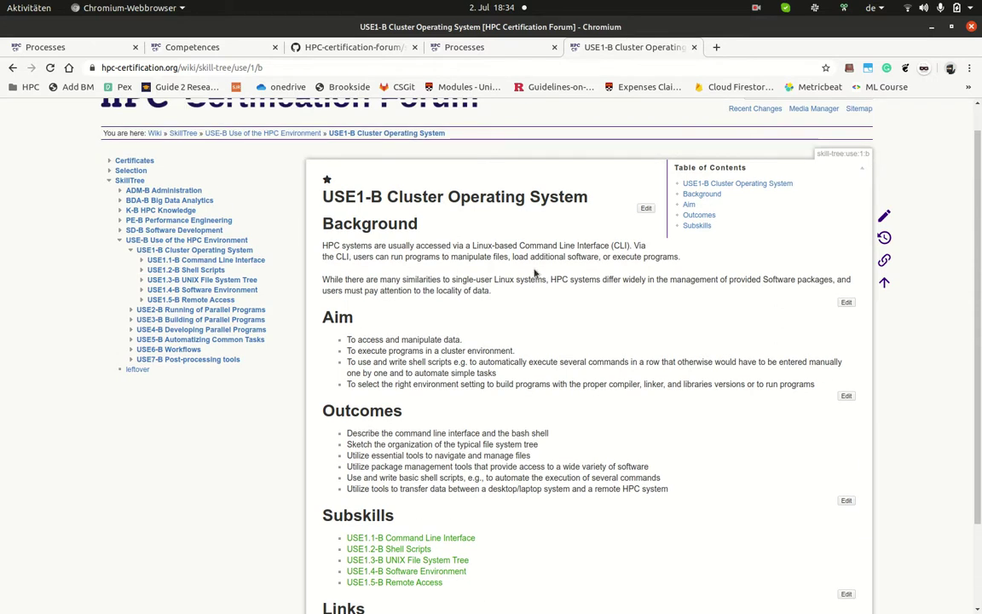
Step: On the Processes page, expand Contributing and Guidelines for Contributions to show the American English and capitalization rules
left_click(474, 50)
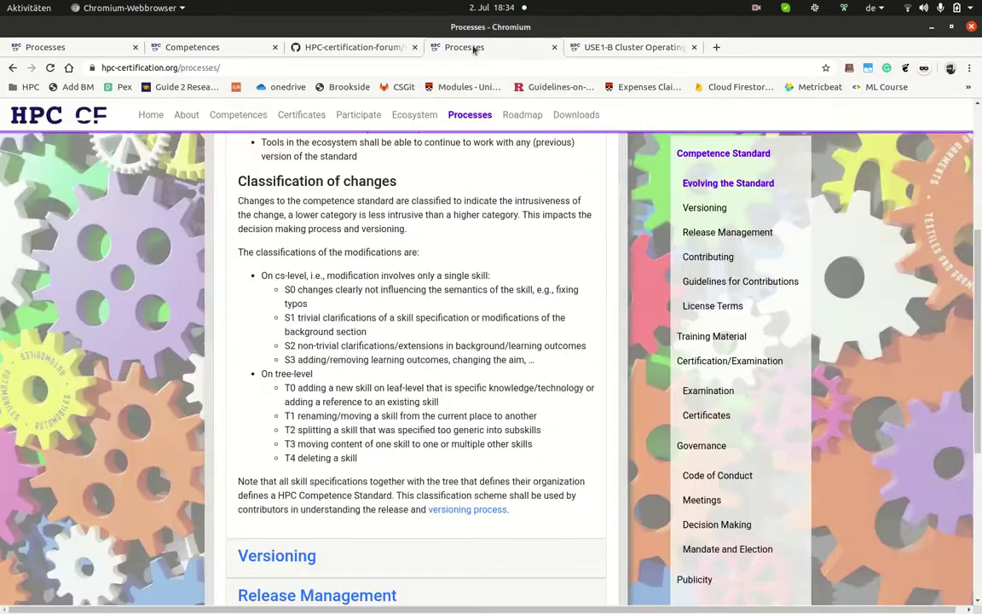
scroll(385, 436, "down", 3)
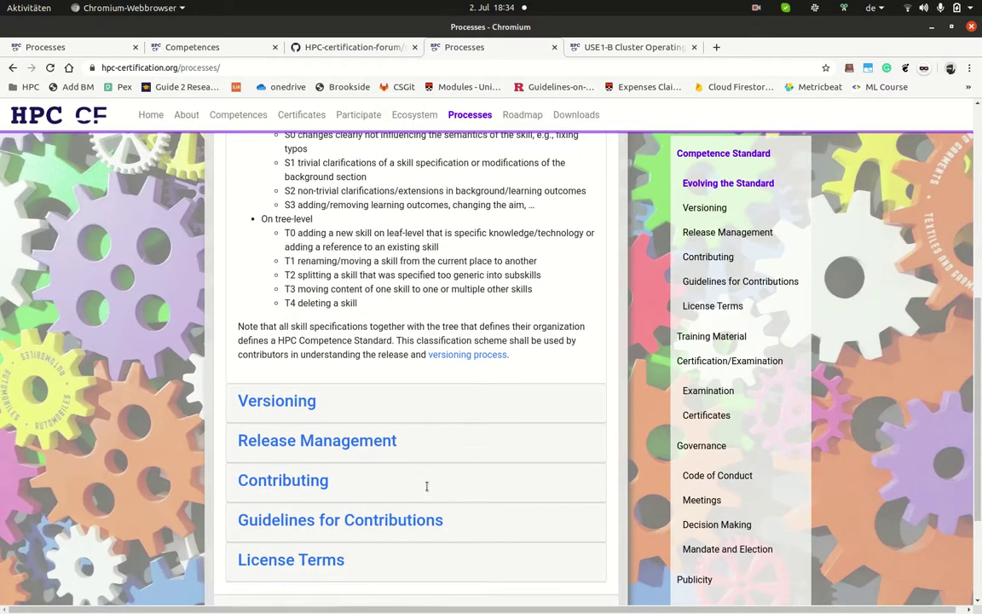
left_click(318, 482)
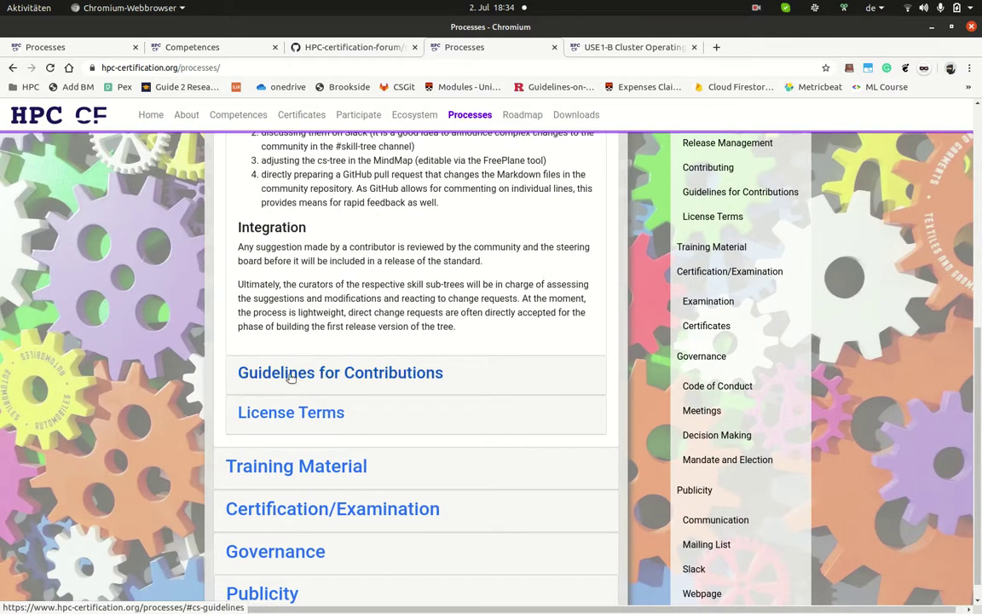
left_click(388, 373)
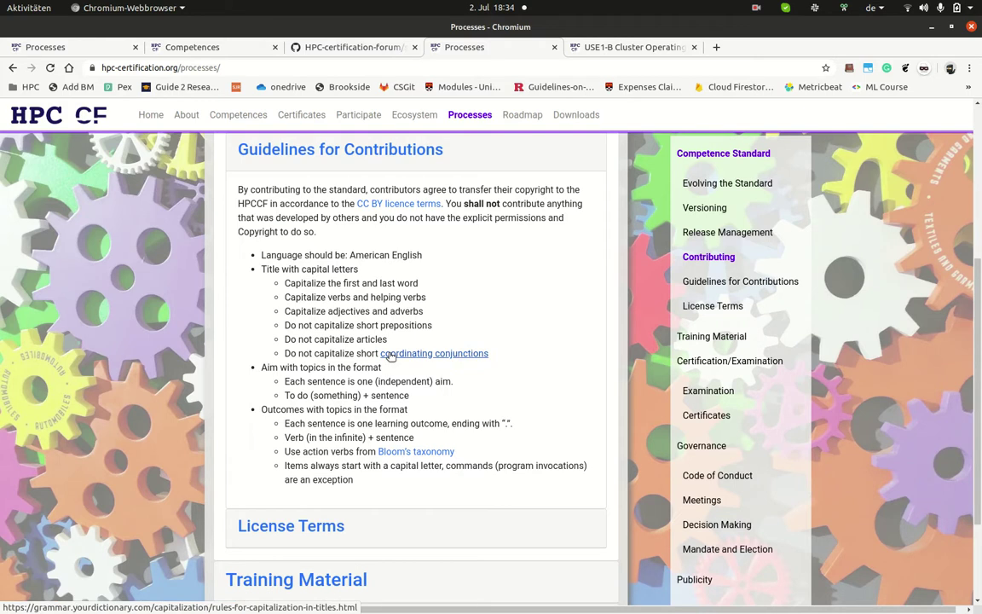
scroll(339, 495, "down", 1)
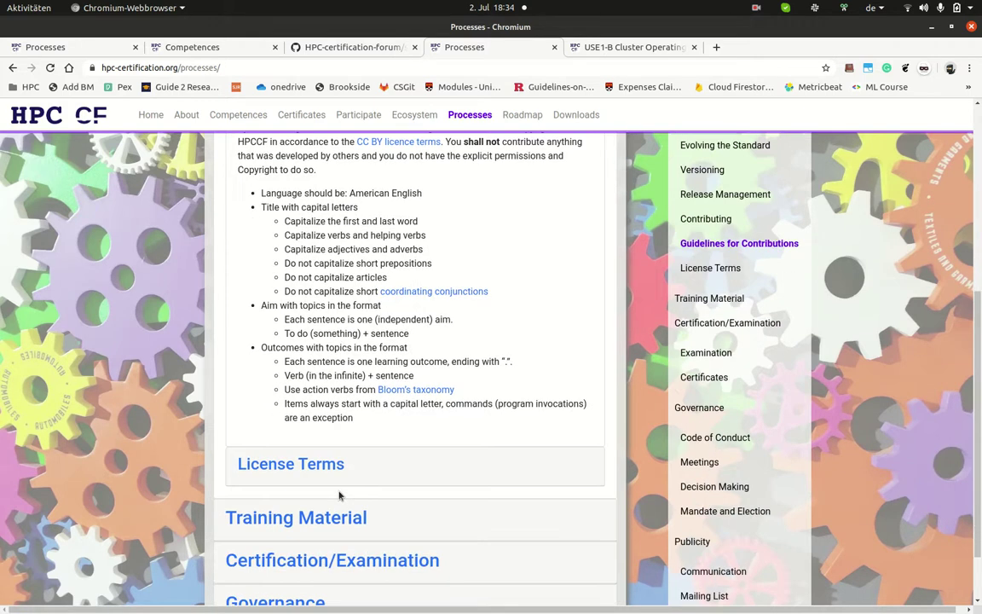
scroll(339, 495, "down", 1)
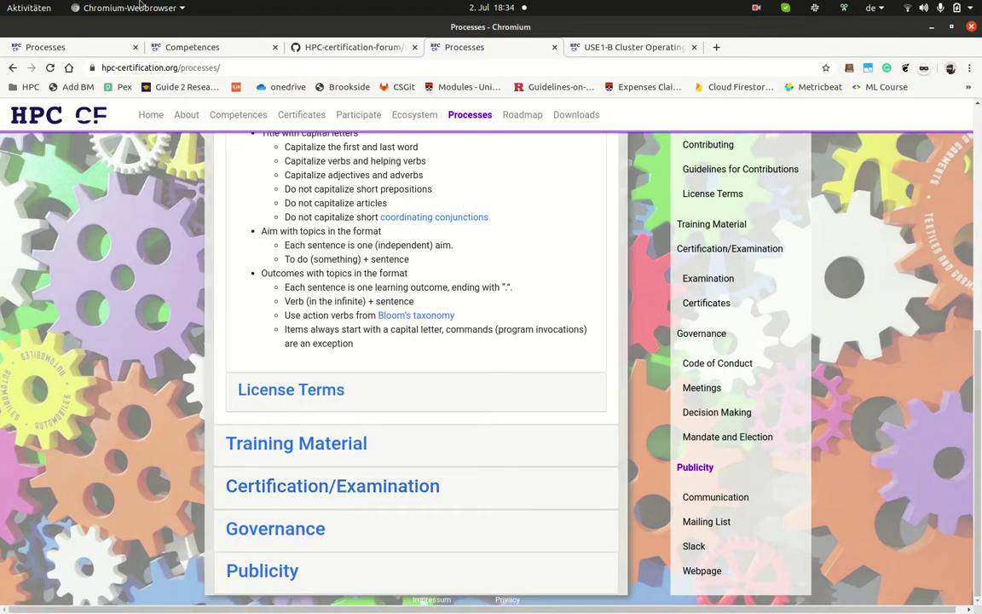
left_click(13, 6)
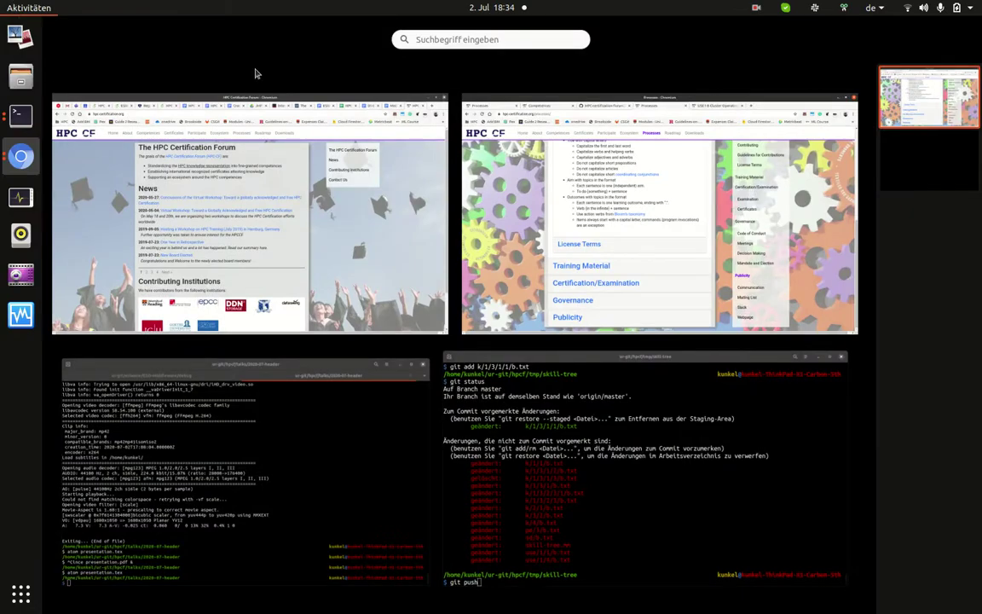
left_click(473, 122)
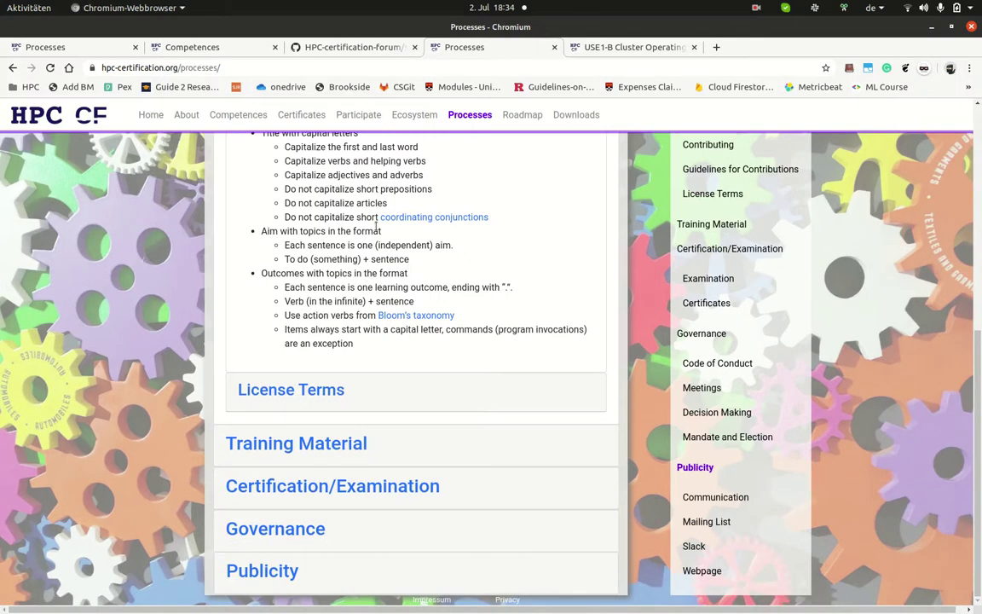
scroll(365, 224, "up", 8)
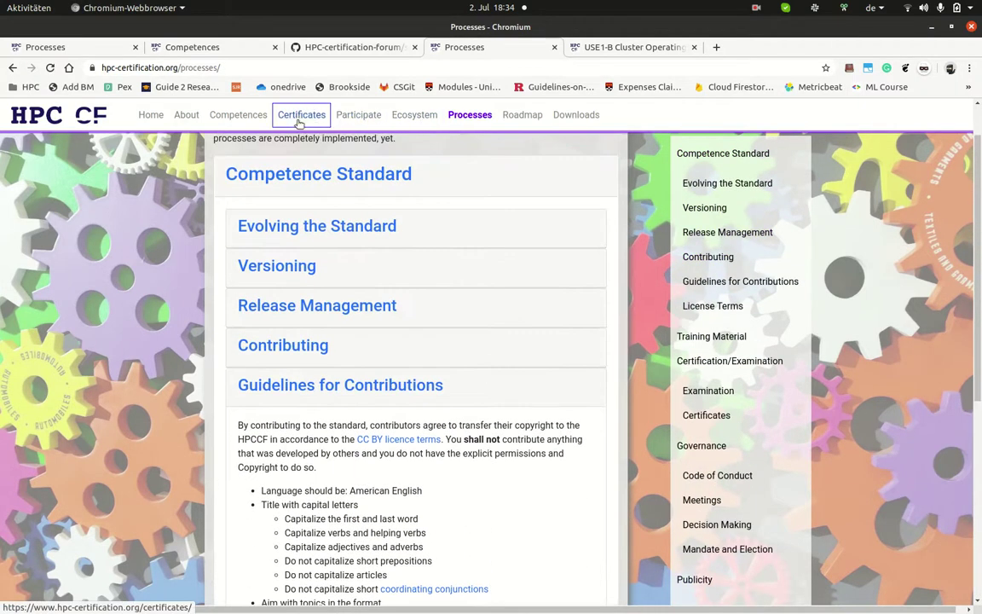
Step: Go to the Participate page through the About menu
left_click(203, 122)
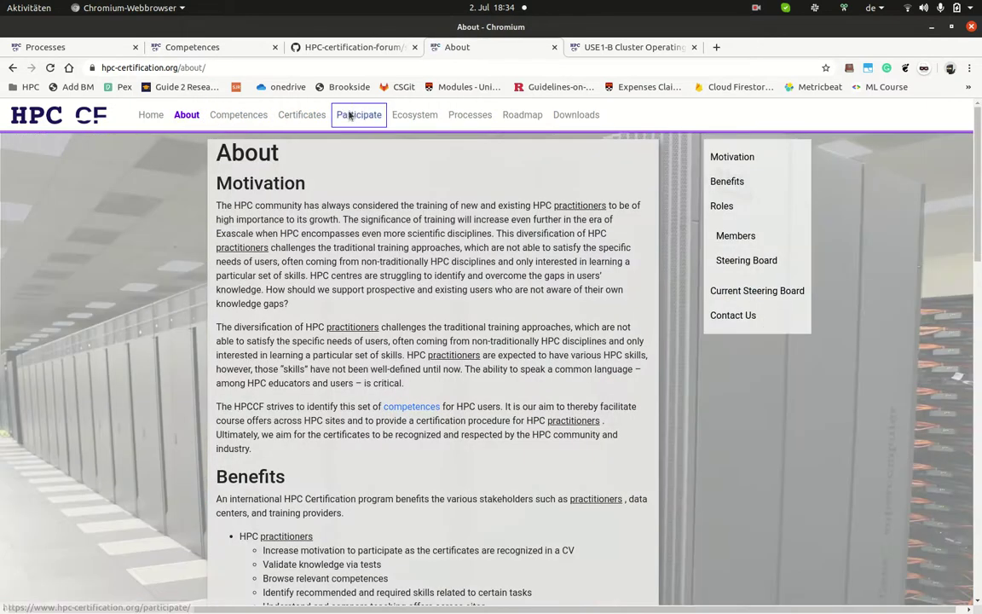
left_click(350, 115)
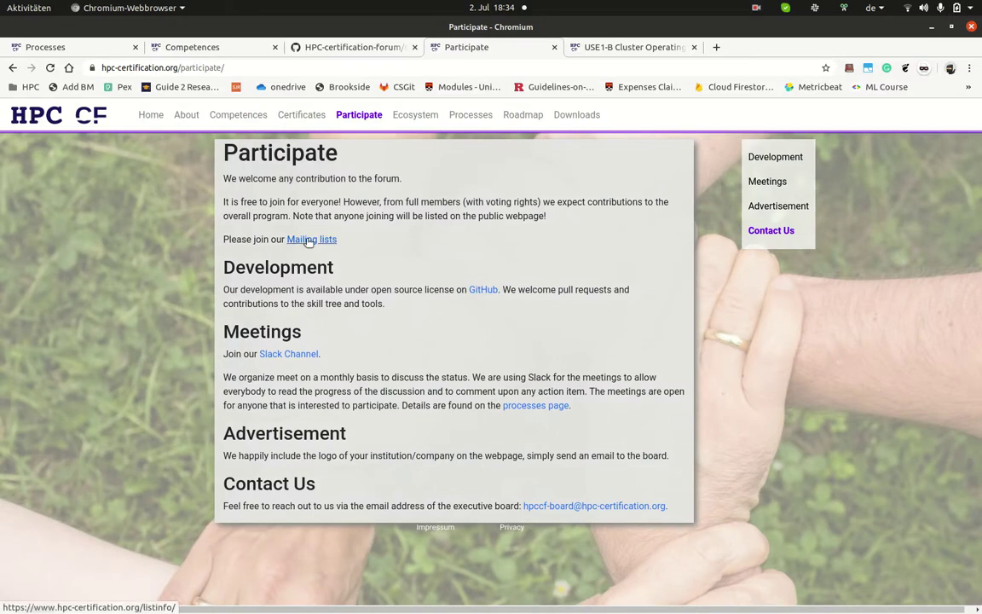